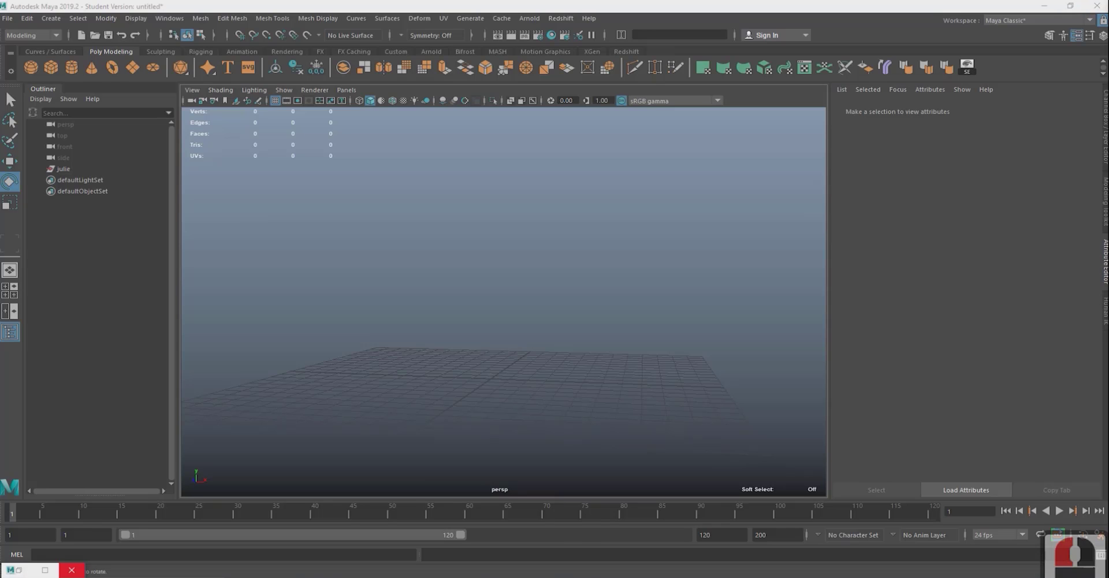
- Import the file julie face.fbx into the scene
alt+drag(474, 237, 515, 254)
alt+right_drag(498, 238, 517, 238)
alt+middle_drag(508, 300, 520, 245)
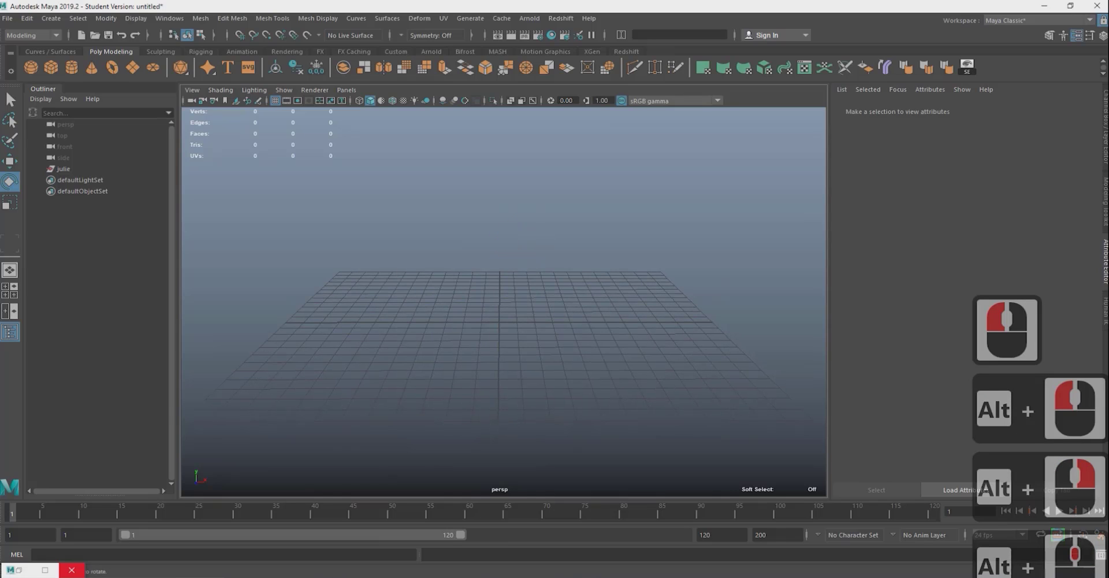
alt+middle_drag(401, 228, 416, 235)
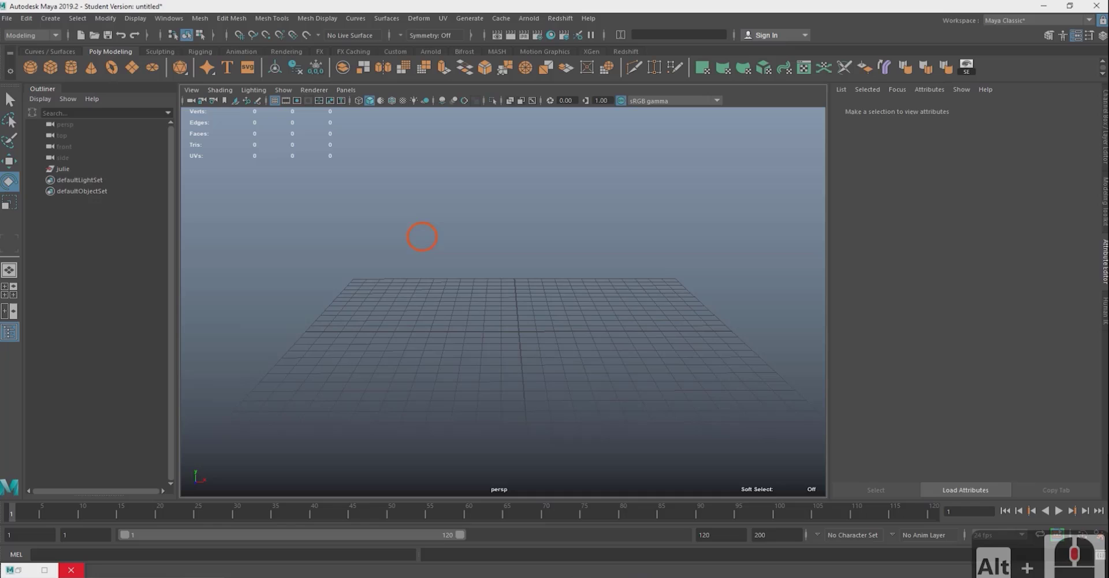
click(7, 18)
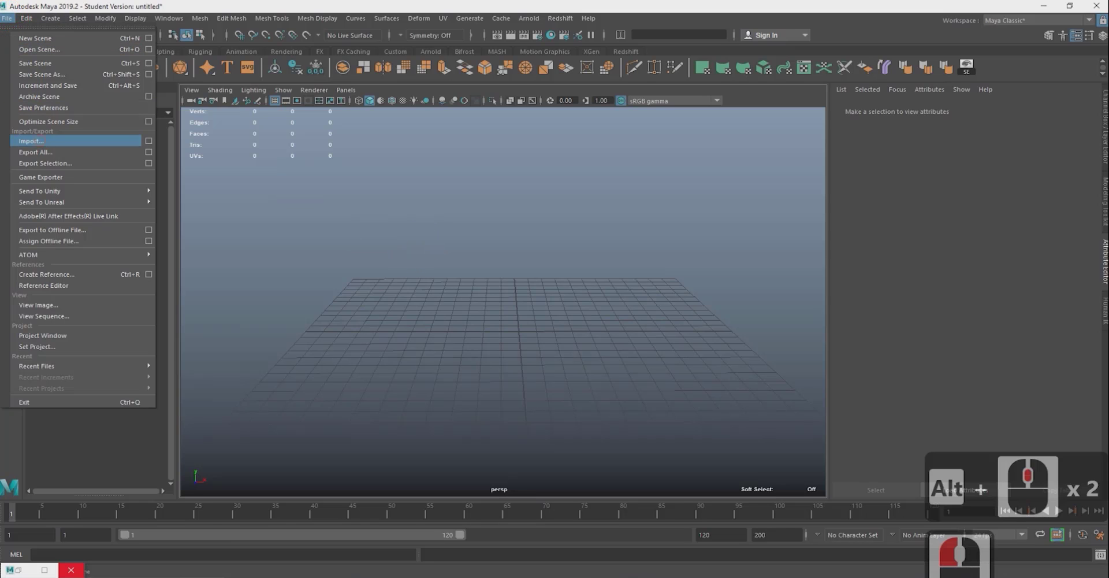
click(32, 141)
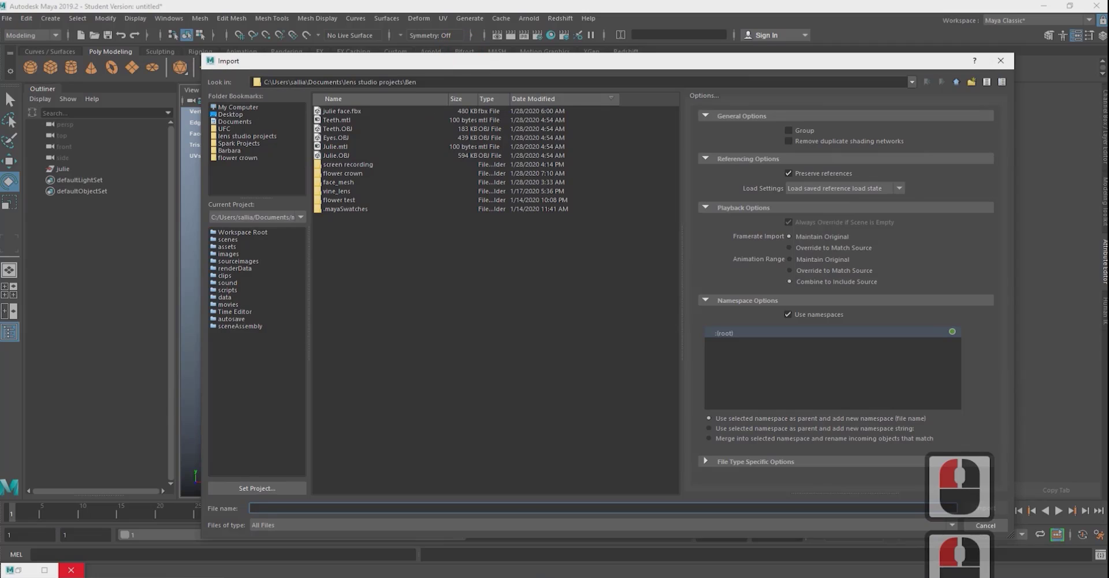
click(334, 111)
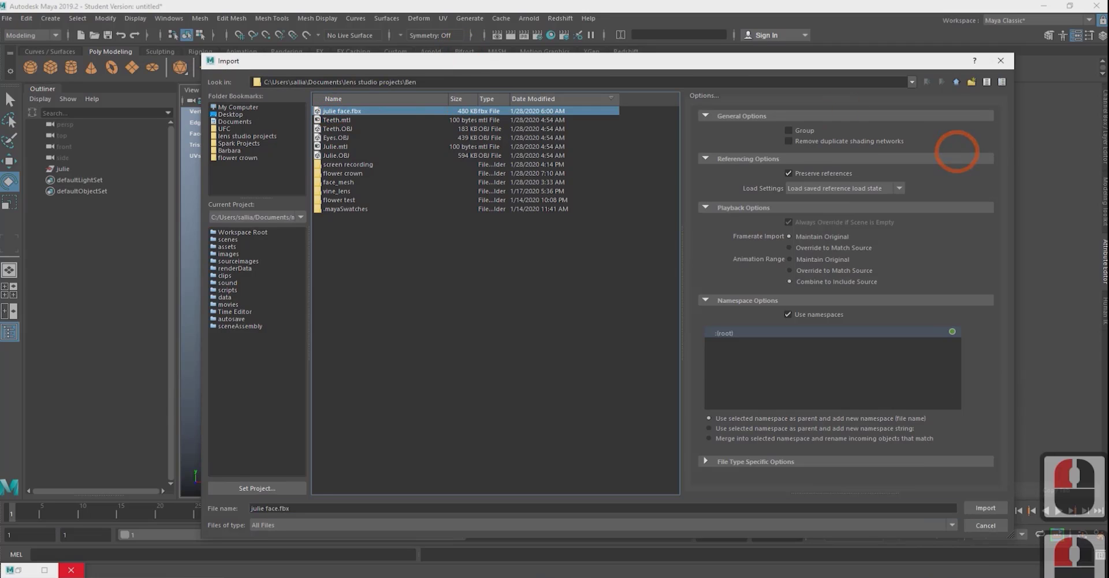
click(986, 507)
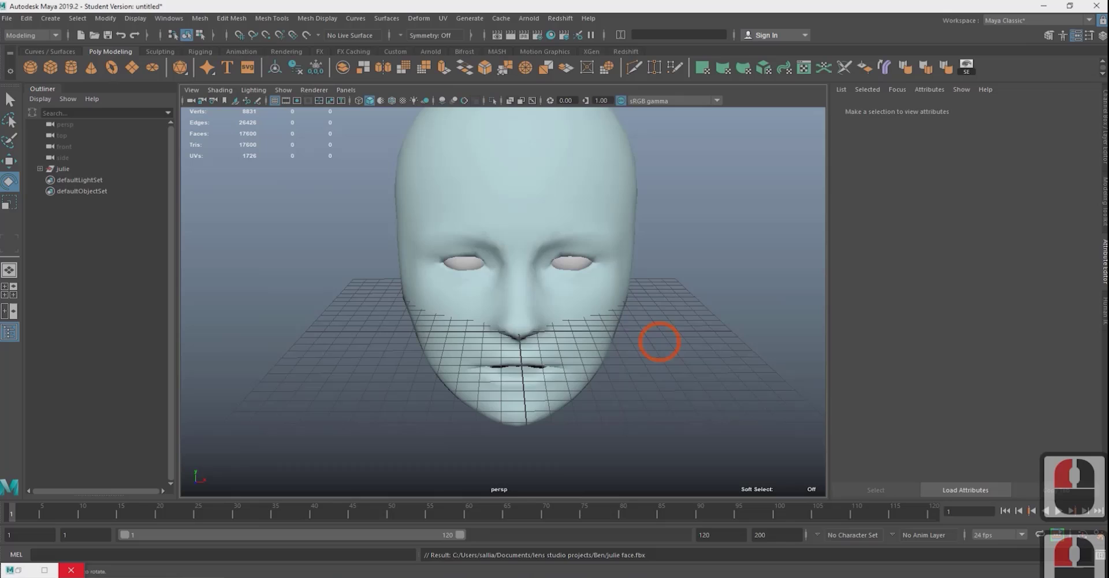
- Examine the imported head model from several angles and distances
alt+right_drag(659, 341, 606, 341)
alt+drag(607, 341, 624, 323)
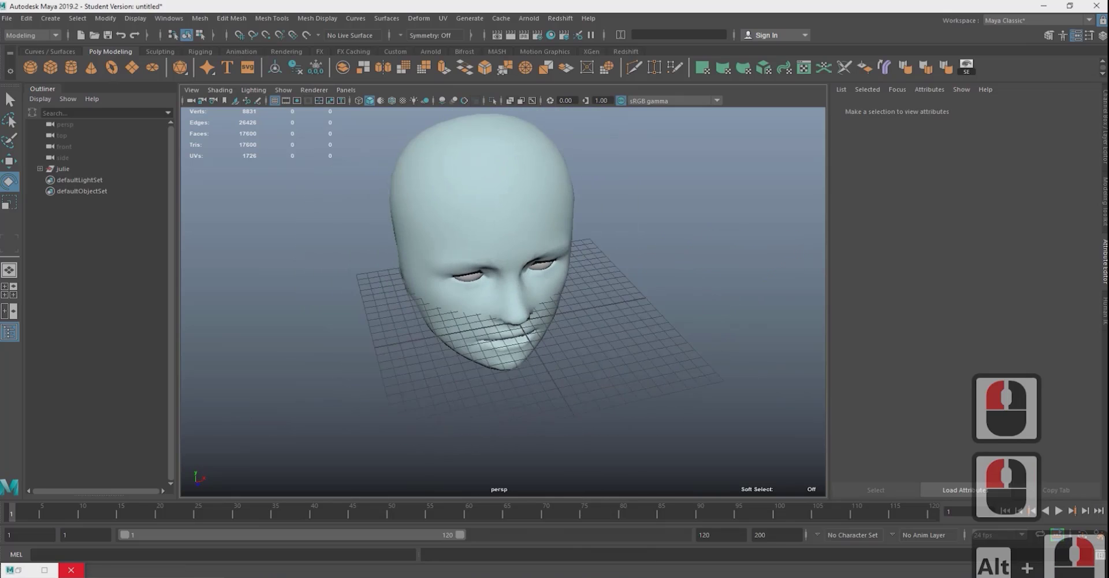
alt+right_drag(543, 303, 580, 298)
alt+middle_drag(581, 297, 622, 325)
alt+drag(622, 325, 584, 308)
alt+right_drag(584, 308, 558, 277)
alt+drag(558, 277, 660, 328)
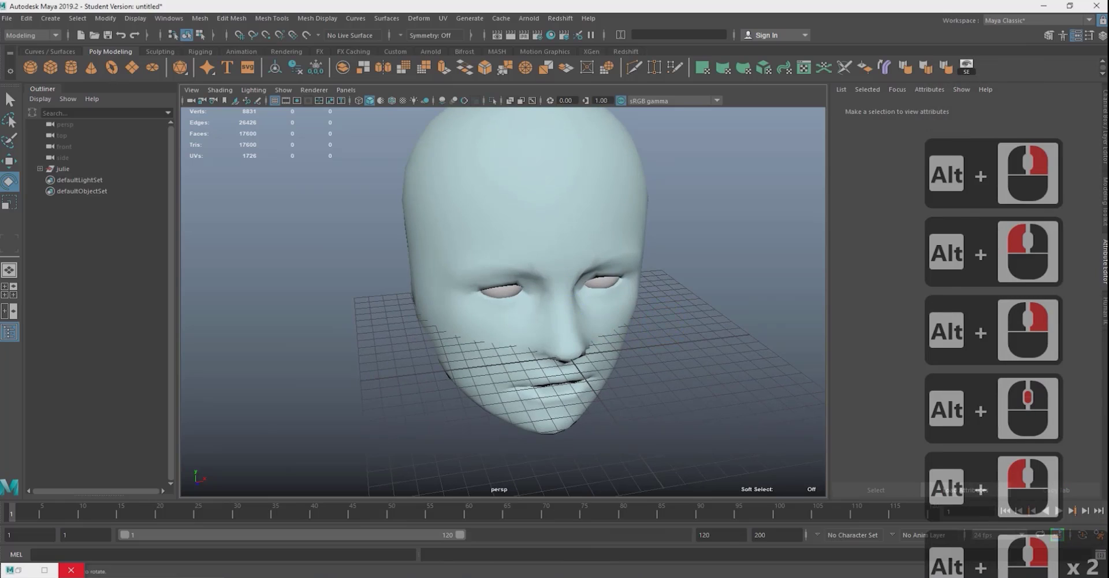
alt+middle_drag(645, 303, 614, 322)
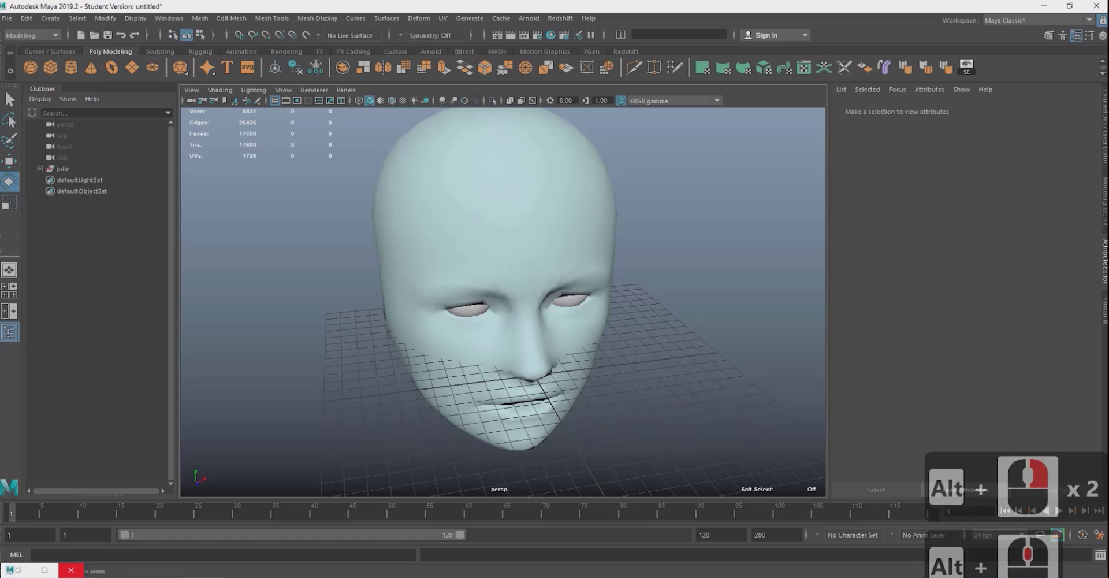
alt+drag(715, 340, 653, 254)
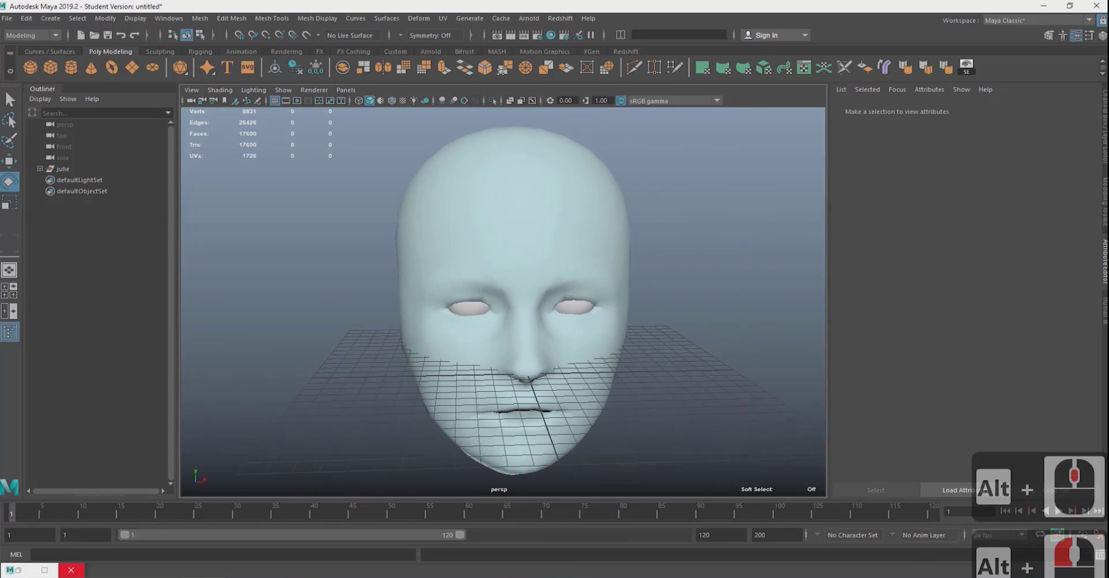
mouse_move(684, 264)
alt+middle_down()
mouse_move(571, 292)
mouse_move(688, 255)
mouse_move(698, 267)
alt+middle_up()
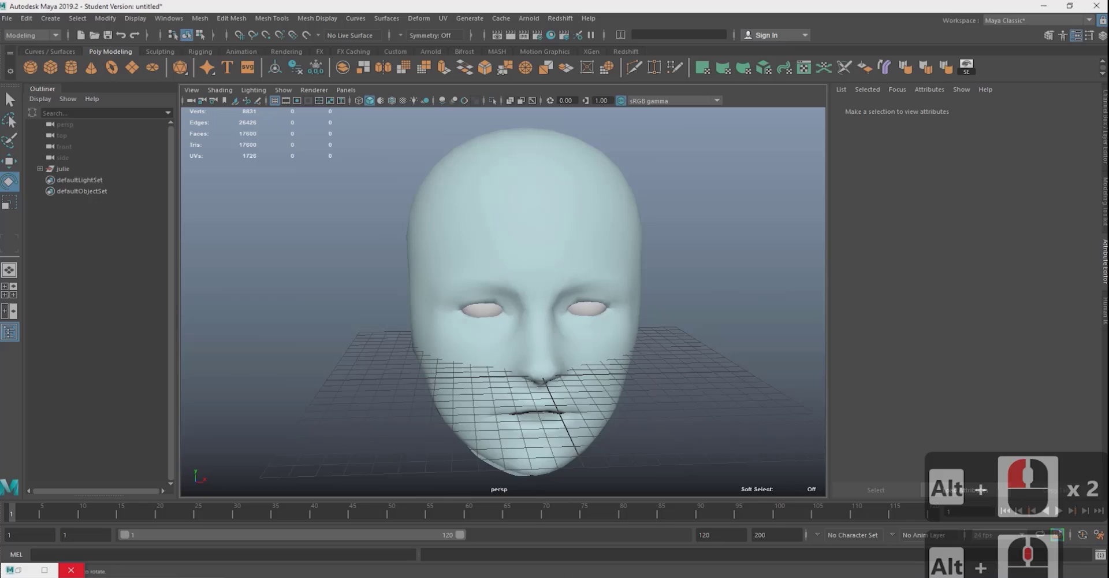
alt+right_drag(698, 267, 701, 315)
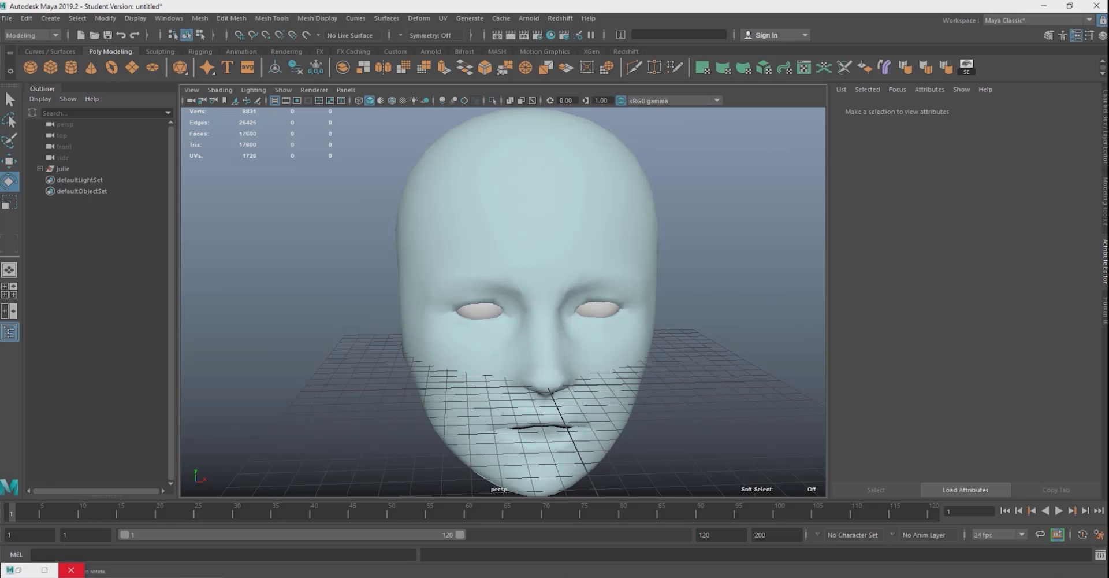
- Switch the viewport to the front view and frame the whole face
key(space)
click(699, 299)
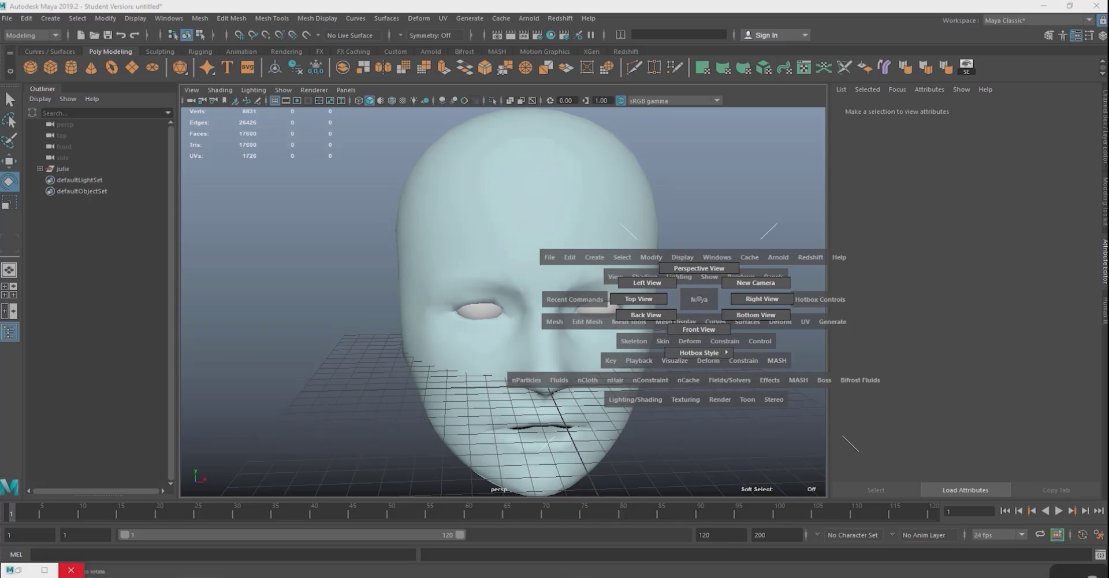
drag(699, 326, 698, 329)
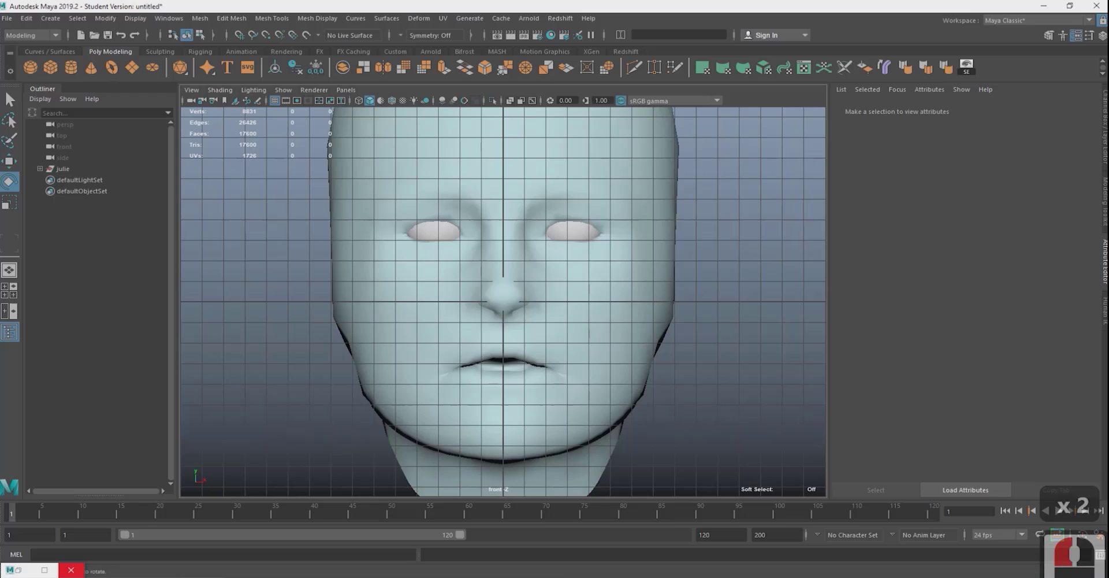
scroll(503, 301, down, 2)
alt+middle_drag(503, 301, 479, 347)
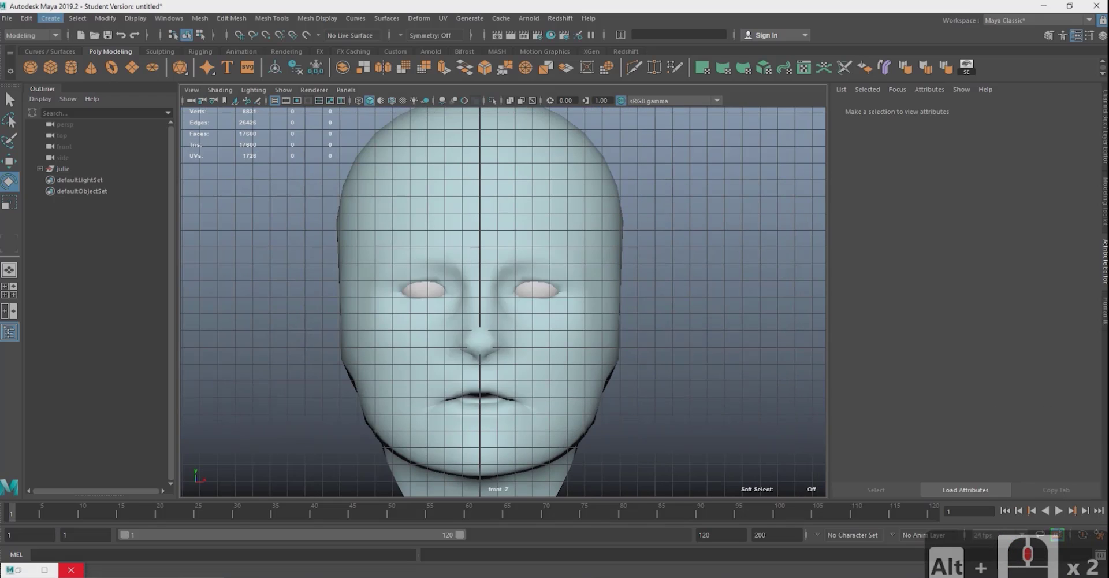
- Draw a wavy seven-point CV curve across the forehead, from the temple up past the middle
click(51, 18)
mouse_move(87, 102)
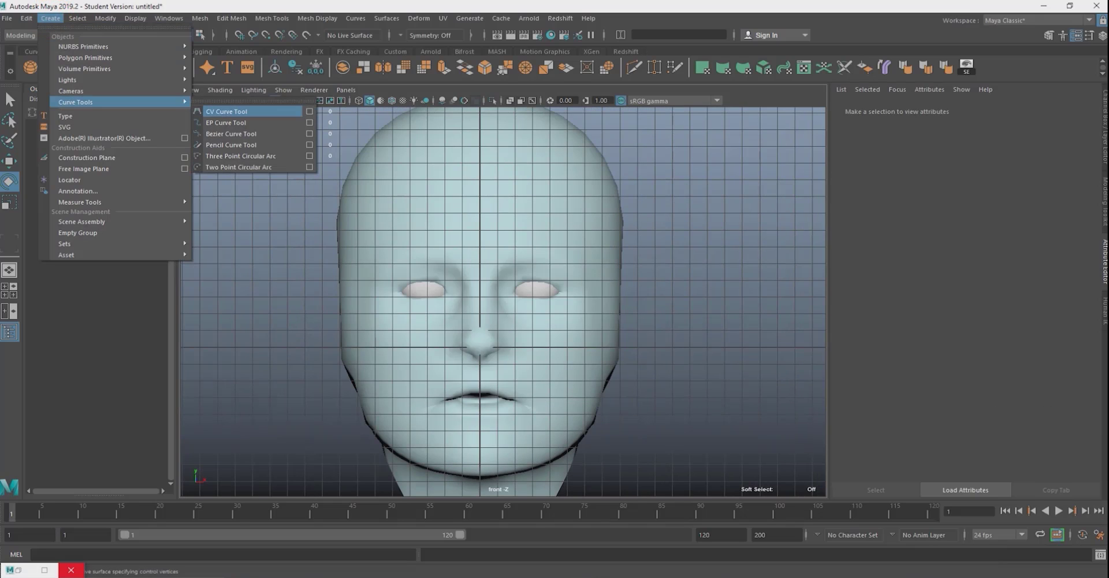
click(225, 111)
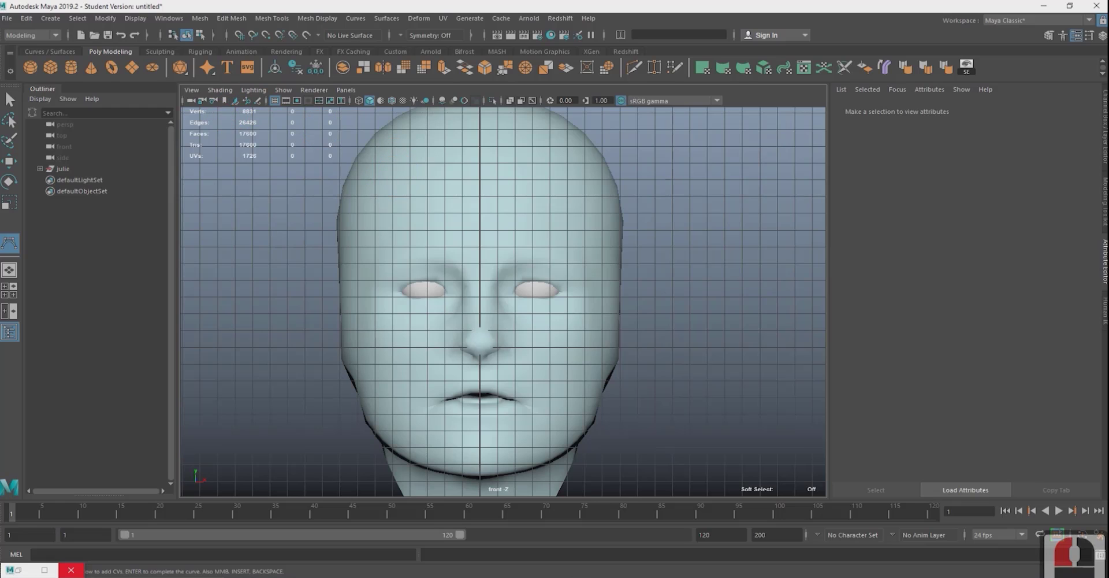
click(334, 253)
click(343, 215)
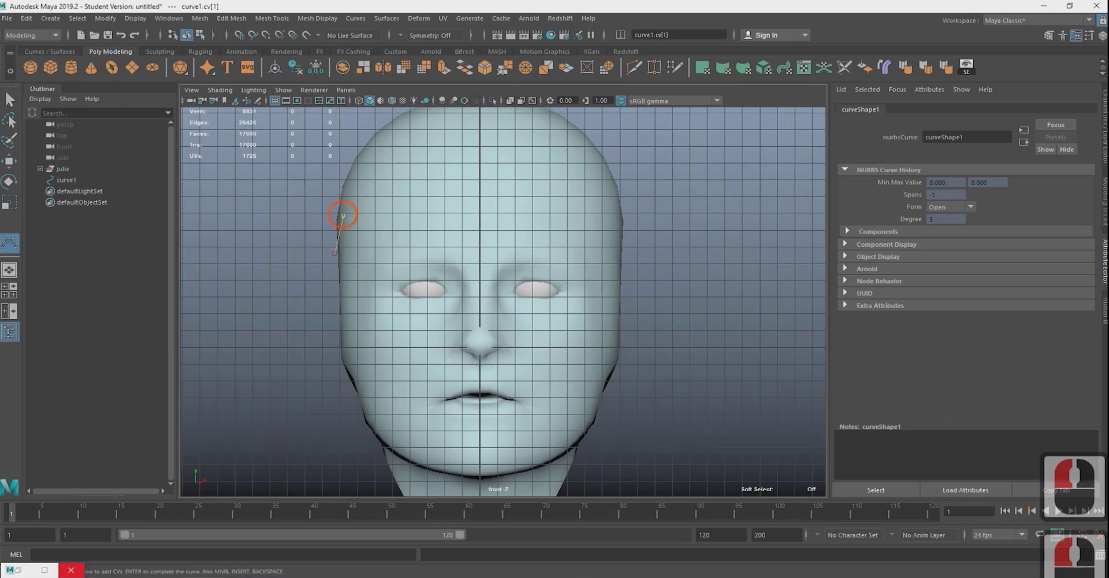
click(370, 196)
click(407, 211)
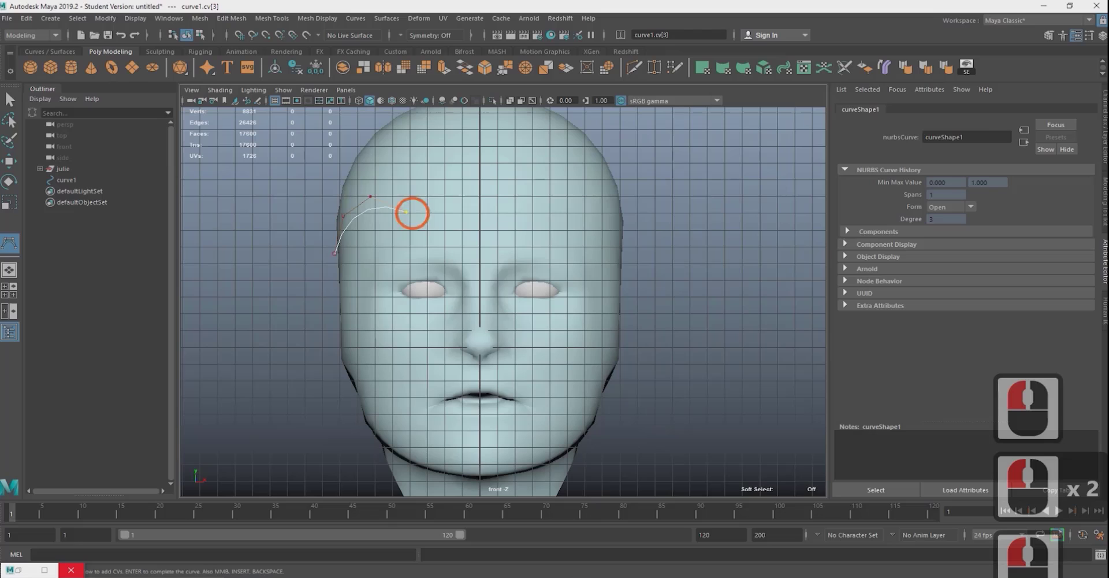
click(434, 214)
click(473, 186)
click(505, 157)
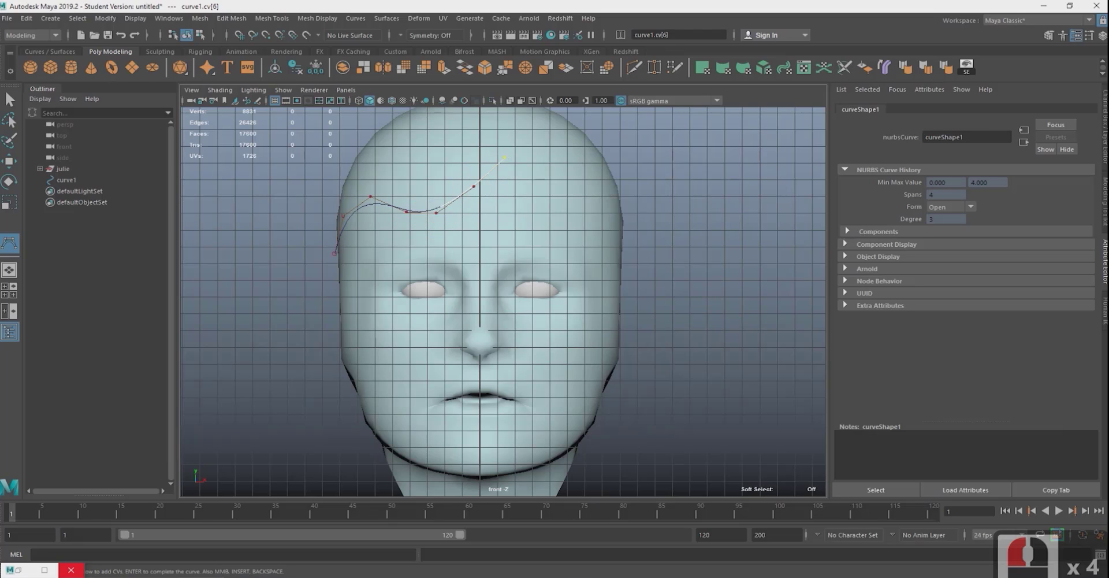
key(e)
- Return to the perspective view and move the curve forward along the depth axis to the front of the face
key(space)
click(517, 218)
drag(516, 218, 514, 188)
click(524, 230)
alt+drag(525, 230, 584, 257)
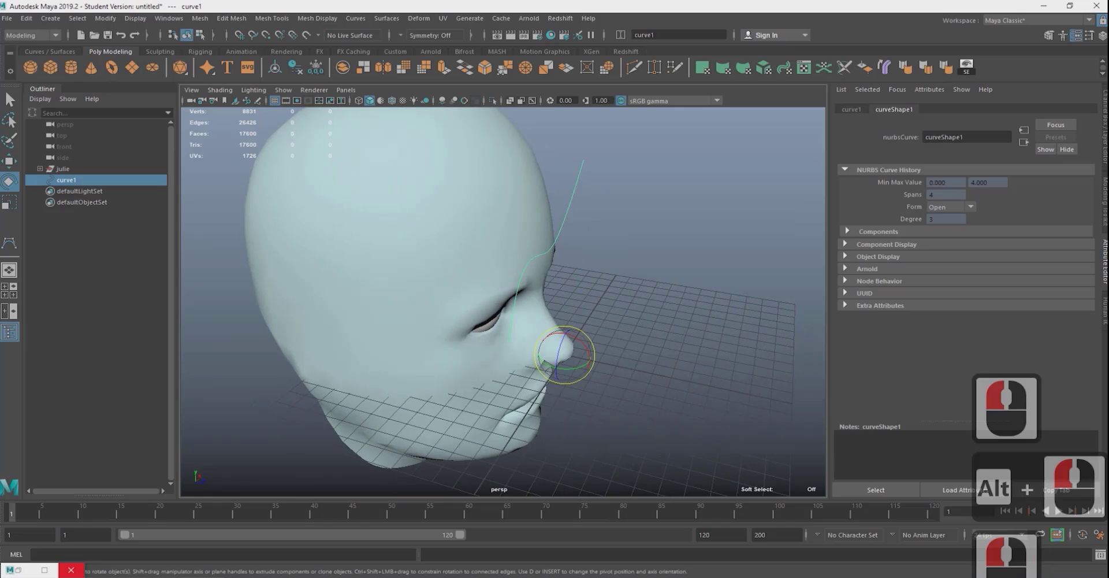
key(w)
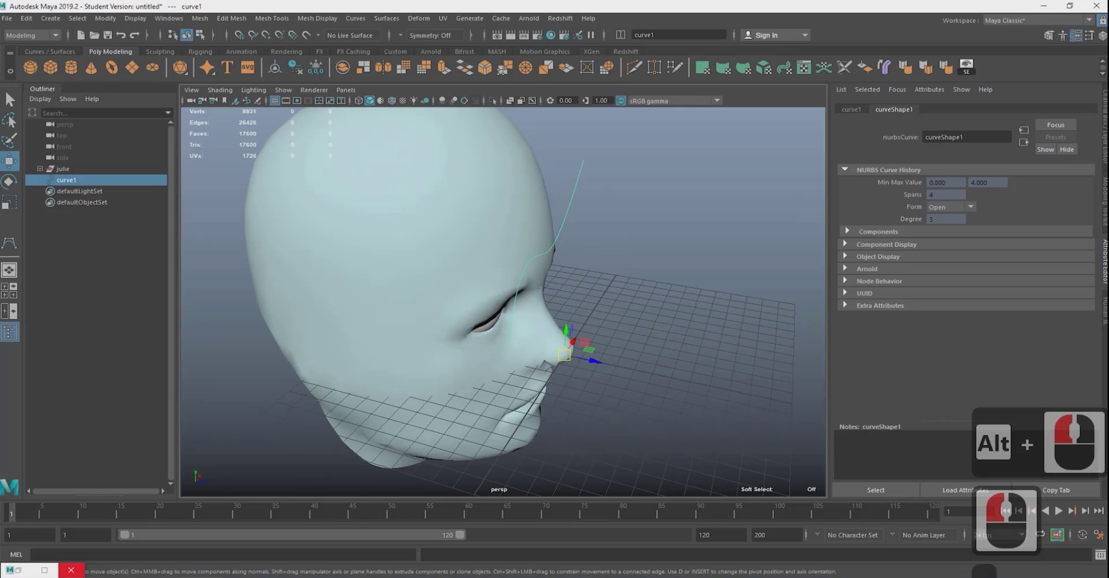
mouse_move(594, 360)
mouse_down()
mouse_move(563, 352)
mouse_move(601, 347)
mouse_up()
- Edit the curve's control vertices and move them so the curve wraps around the temple and forehead
right_click(539, 262)
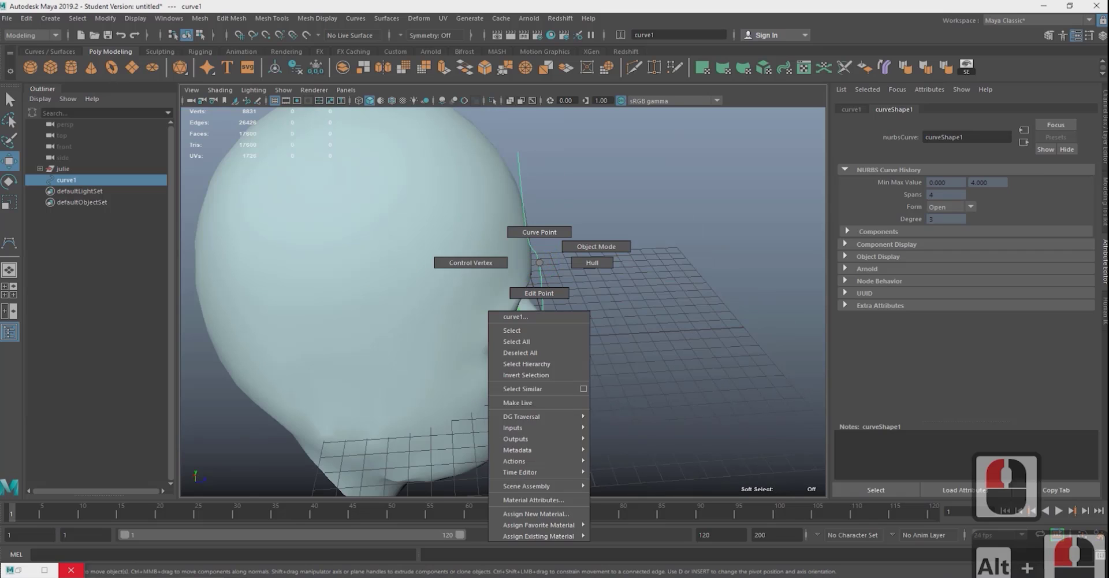
click(470, 262)
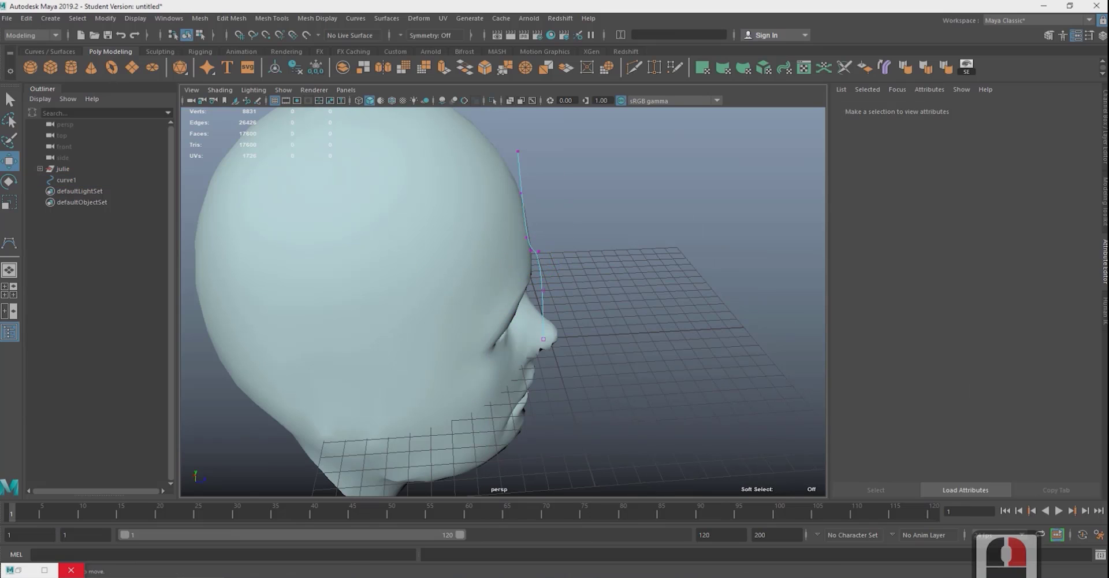
alt+drag(478, 376, 636, 312)
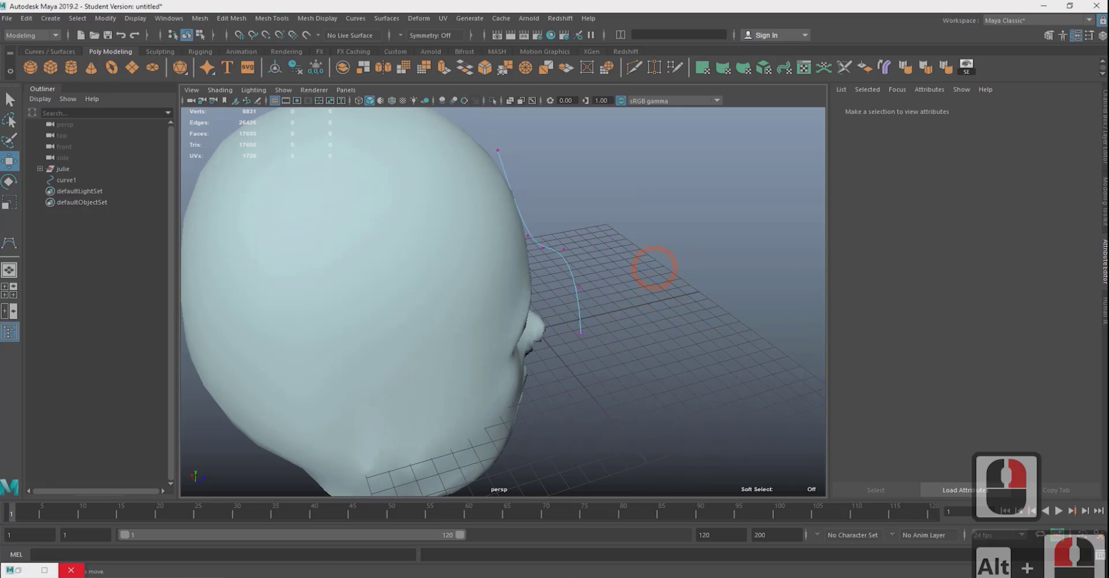
drag(655, 263, 618, 317)
drag(572, 380, 444, 391)
alt+drag(462, 347, 577, 324)
drag(595, 375, 519, 277)
drag(525, 220, 569, 324)
drag(558, 288, 517, 274)
- Try scaling the curve's last three control vertices, and undo the scaling
key(e)
key(r)
drag(536, 193, 548, 194)
key(ctrl+z)
- Rotate the curve's last three control vertices to follow the forehead surface
key(e)
alt+drag(635, 242, 636, 300)
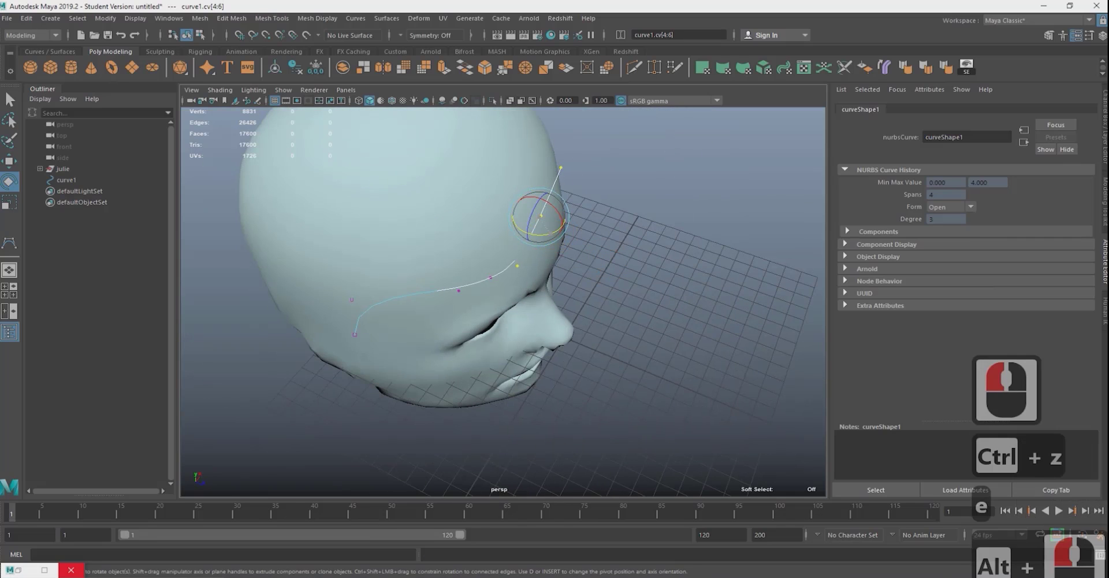
drag(551, 202, 558, 219)
key(w)
alt+drag(664, 329, 653, 289)
key(e)
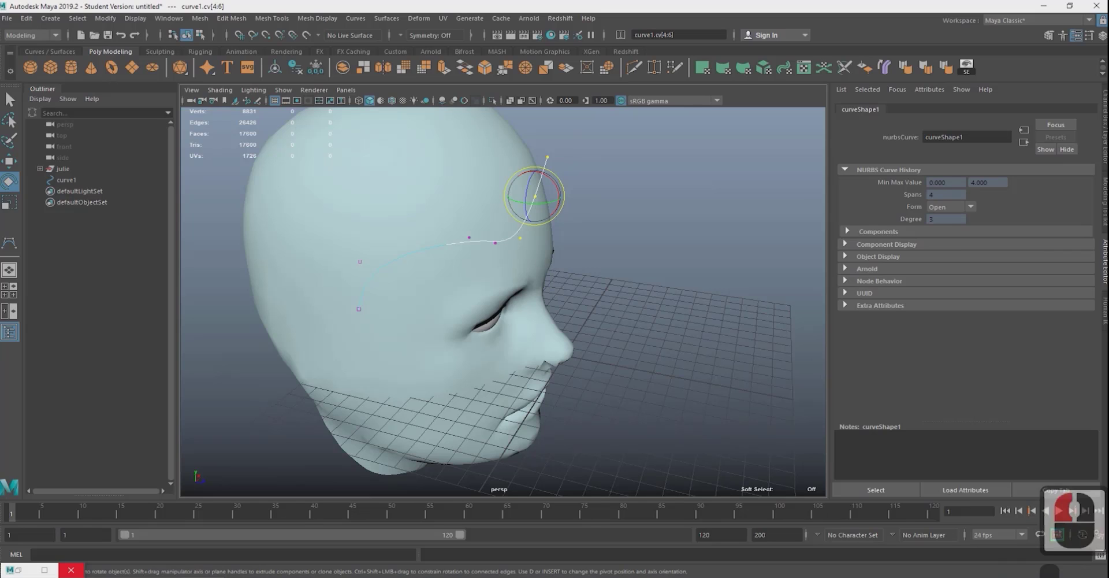
- Try enlarging the spacing of the rotated control vertices uniformly, and undo that change
key(r)
drag(555, 195, 555, 194)
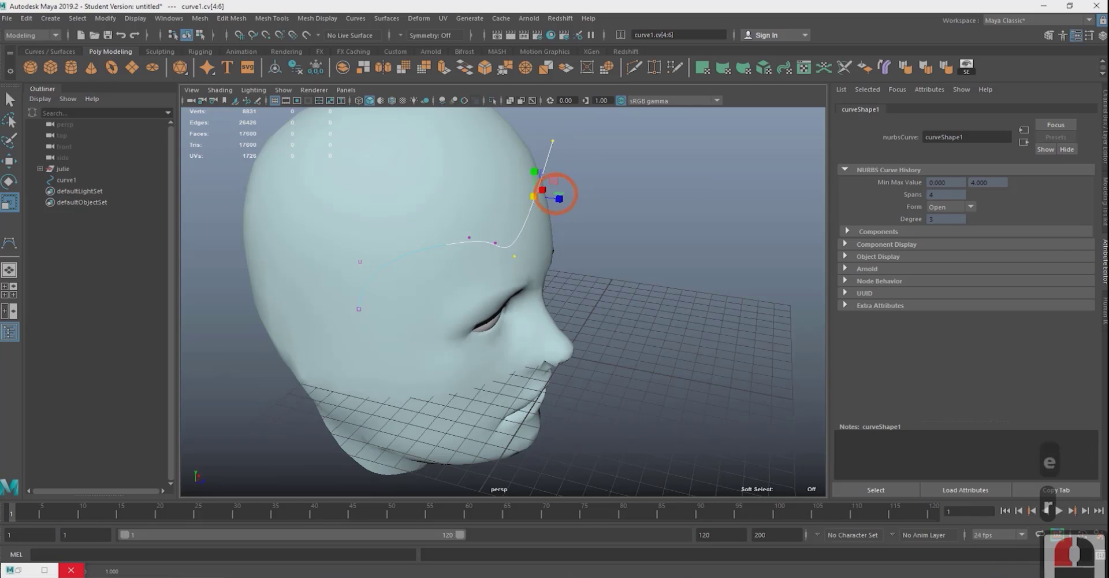
key(ctrl+z)
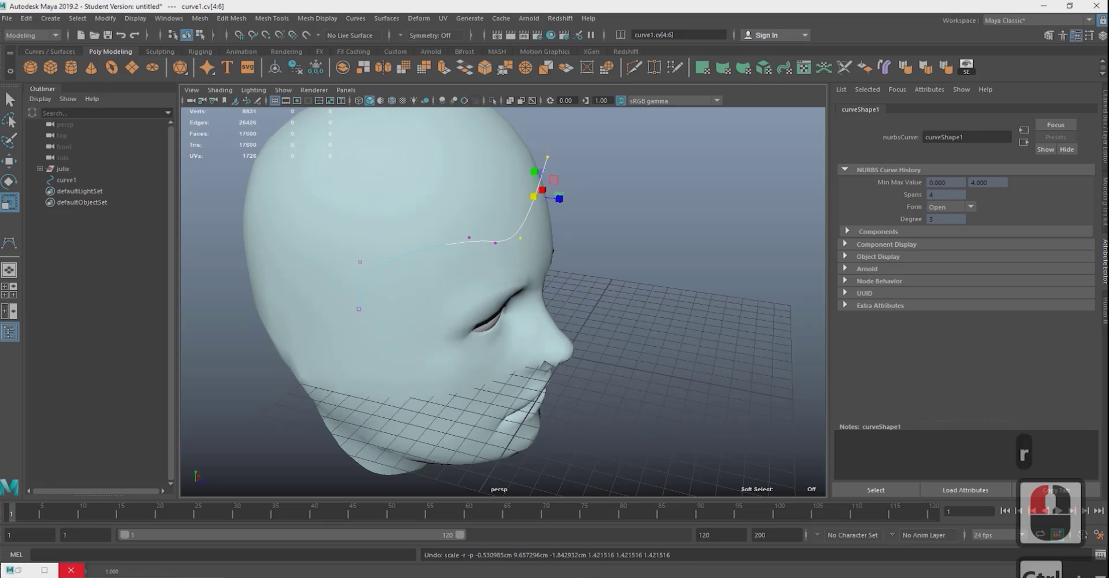
- Return the curve to object mode and check how it fits around the forehead
key(e)
alt+drag(553, 182, 602, 266)
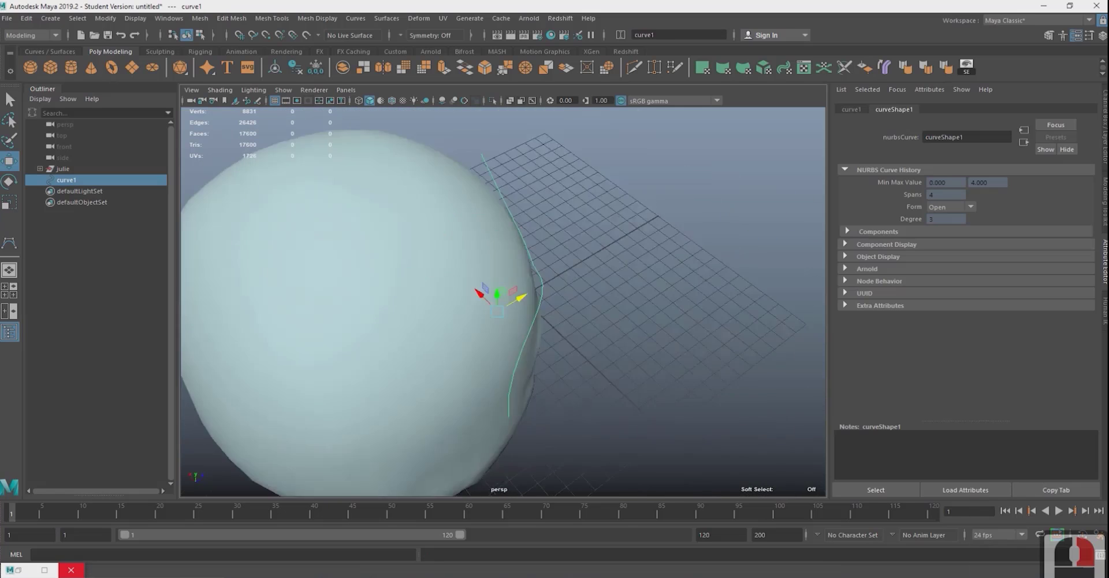
alt+drag(578, 277, 427, 213)
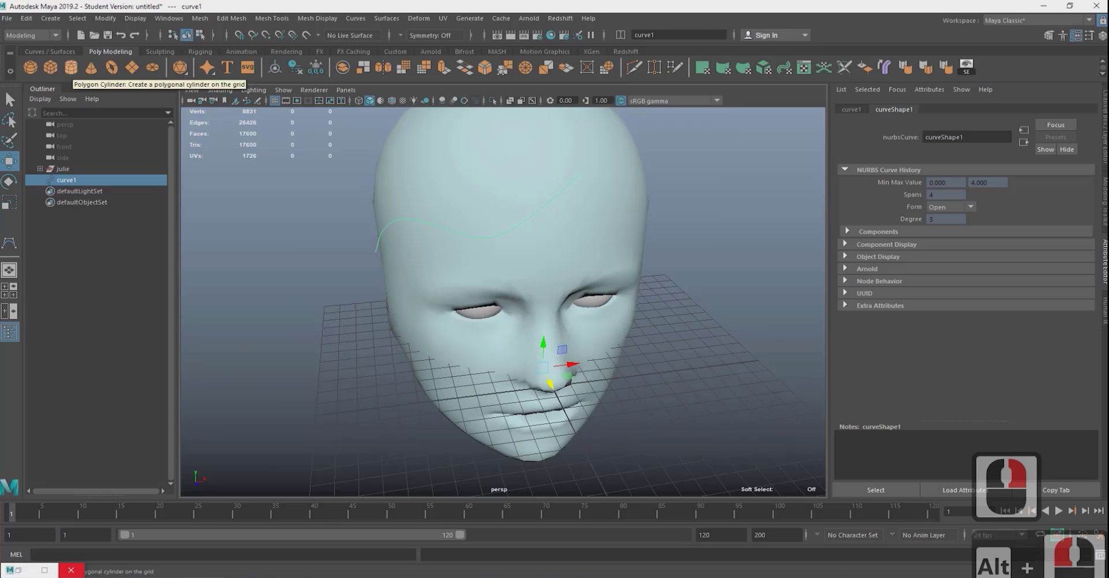
- Create a polygon cylinder and set its axis subdivisions to 8
click(71, 67)
alt+drag(619, 383, 610, 274)
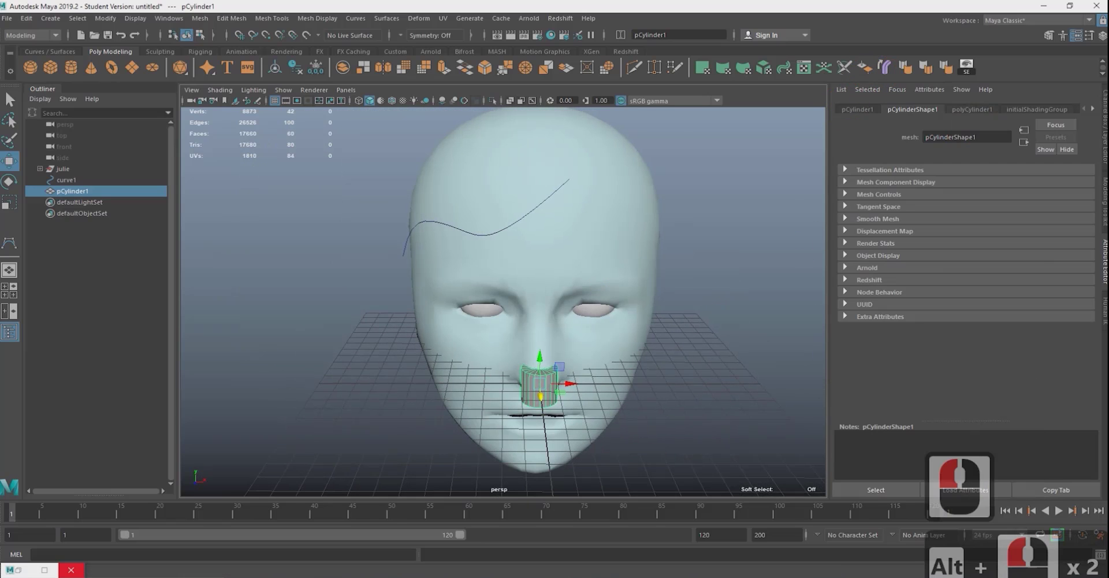
click(962, 110)
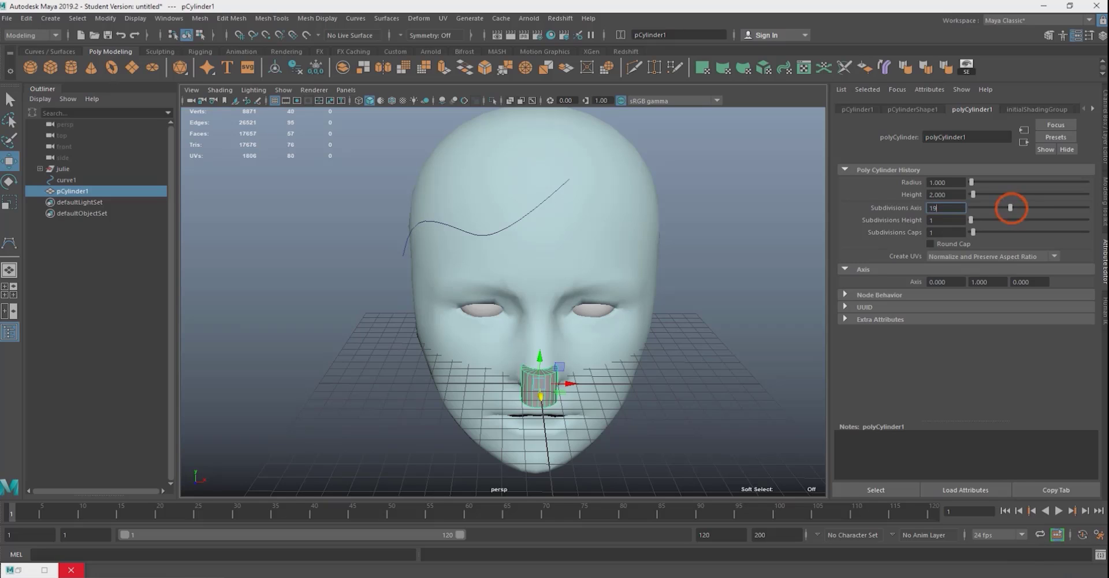
drag(1010, 208, 983, 208)
- Move the cylinder away from the nose in front of the face and rotate it toward the side of the head
alt+right_drag(514, 381, 551, 382)
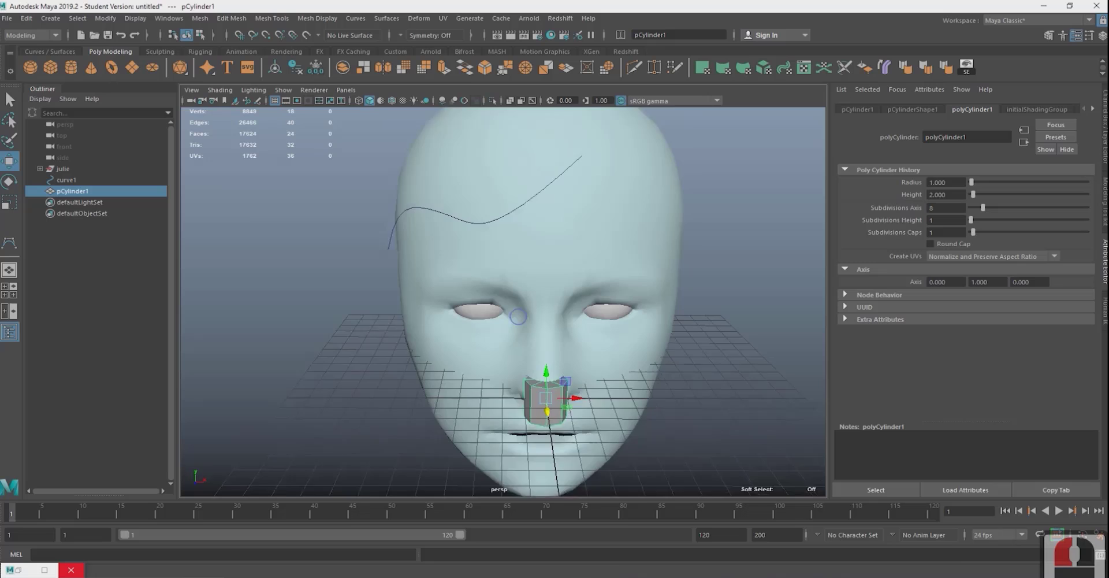
alt+middle_drag(552, 381, 585, 361)
drag(581, 365, 609, 338)
key(e)
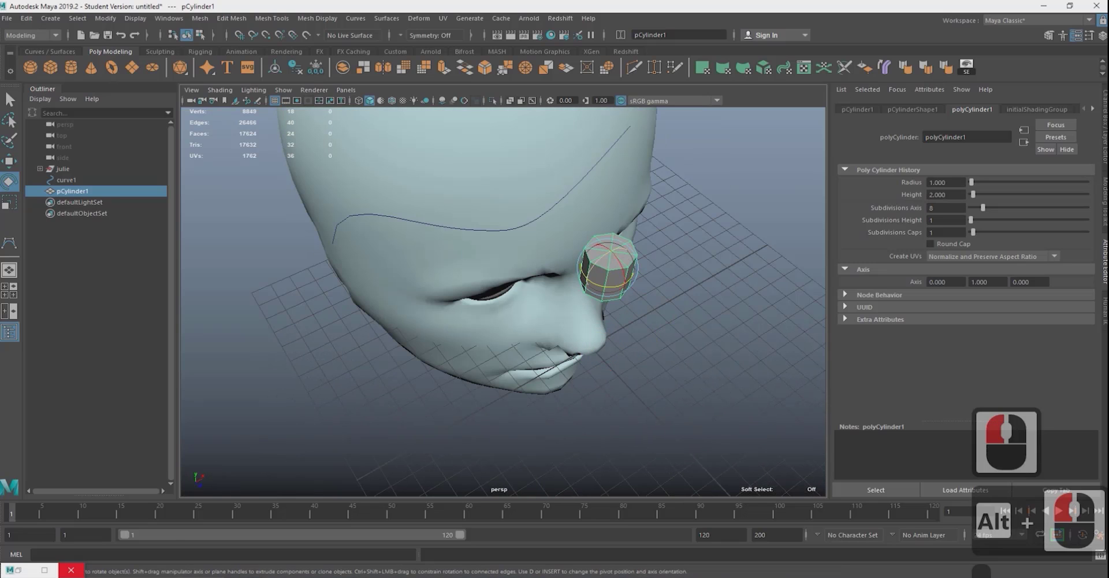
drag(605, 249, 561, 282)
key(w)
- Move the cylinder beside the temple at the curve's lower end and rotate it to line up with the curve's direction
alt+drag(554, 234, 635, 263)
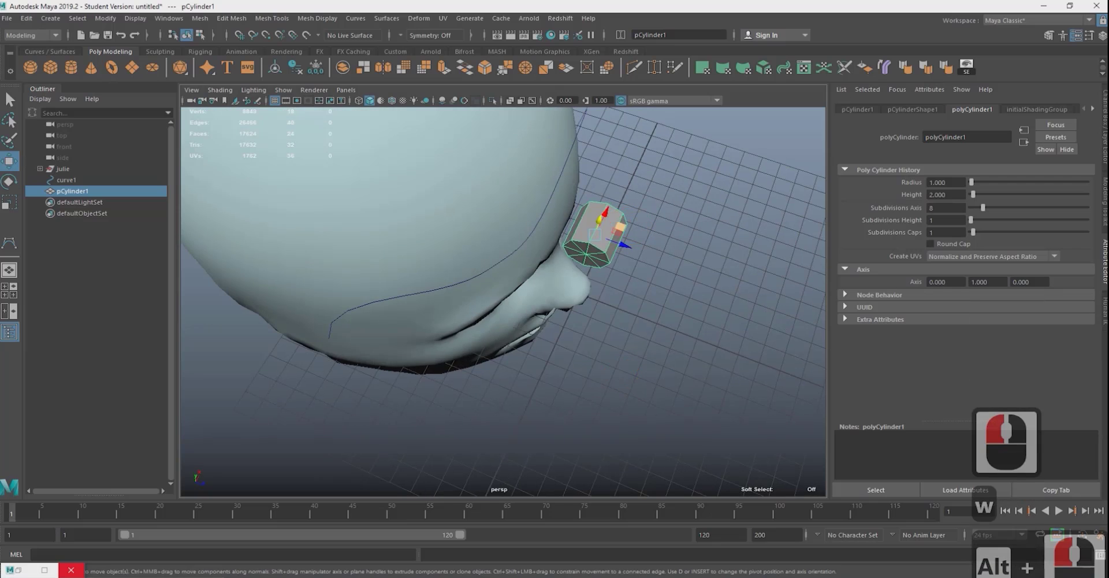
drag(620, 228, 346, 335)
alt+drag(450, 462, 485, 375)
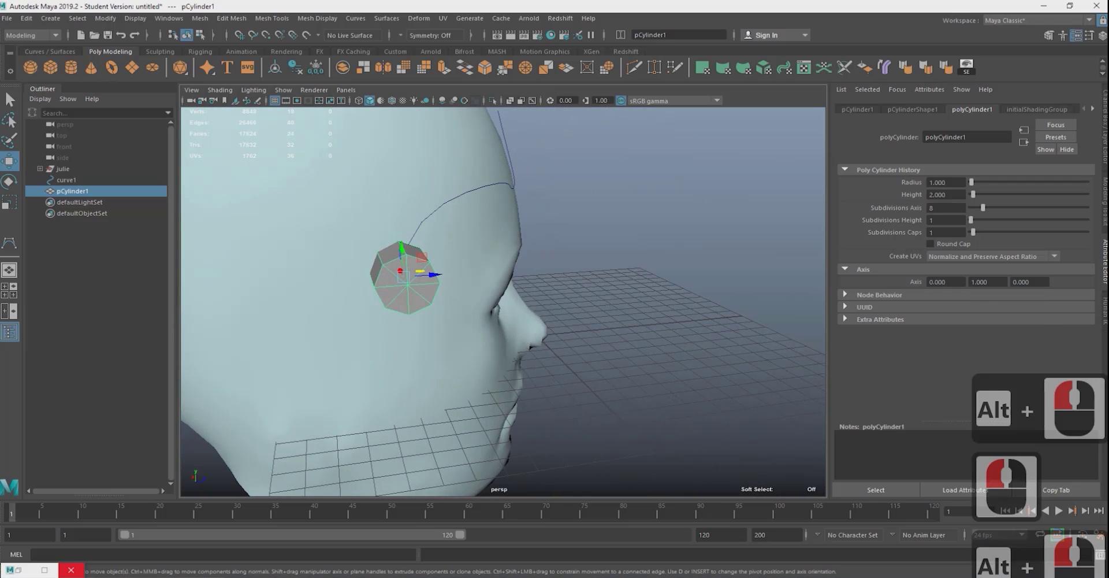
key(e)
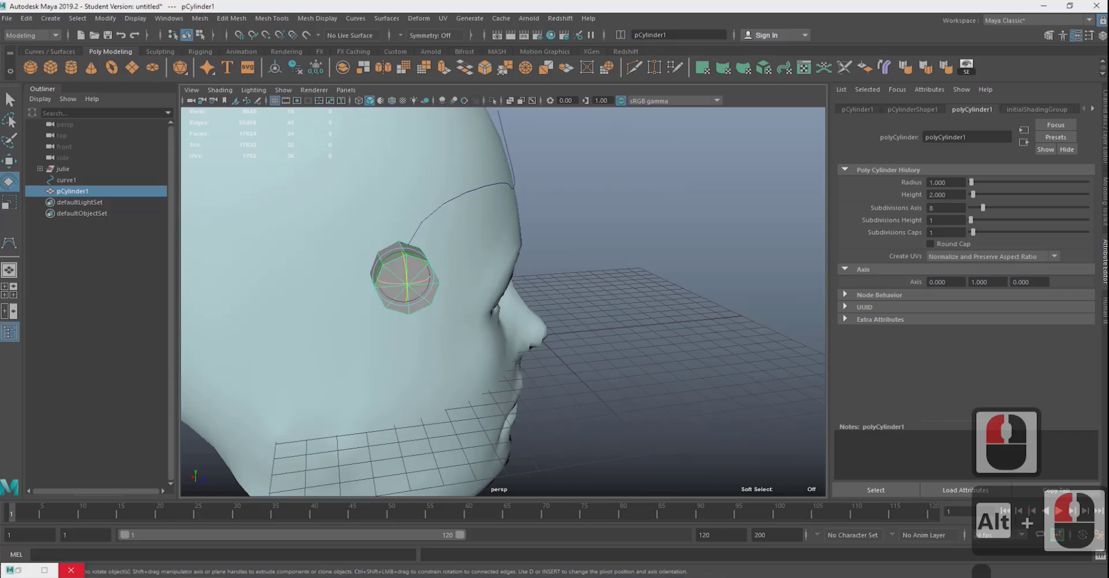
drag(425, 281, 372, 270)
- Delete the cylinder's side faces and its lower cap, keeping only the upper cap disc
right_drag(433, 282, 434, 313)
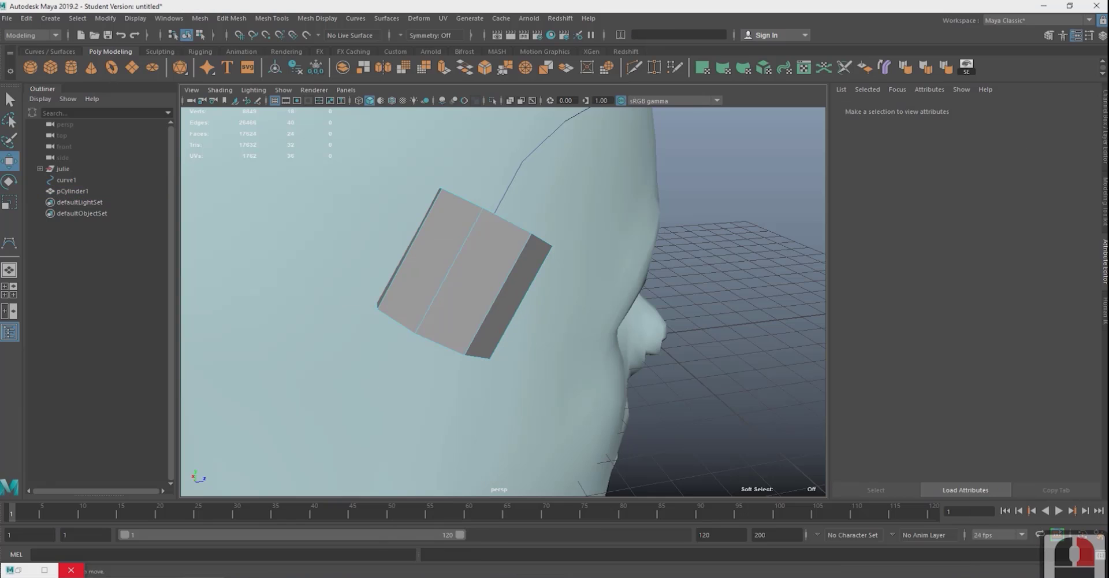
click(466, 281)
shift+double_click(429, 278)
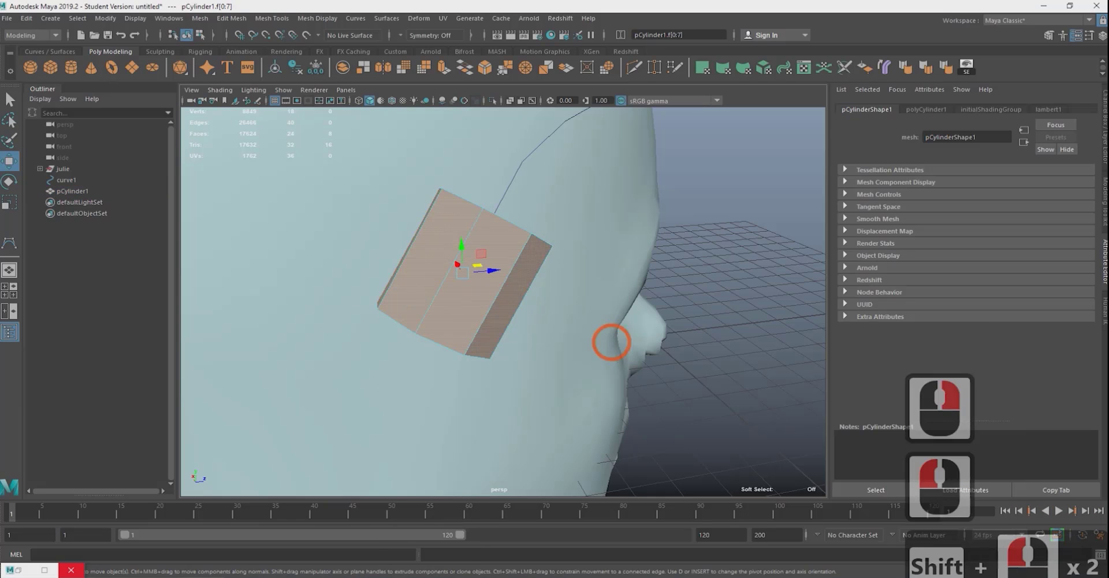
alt+drag(611, 342, 586, 341)
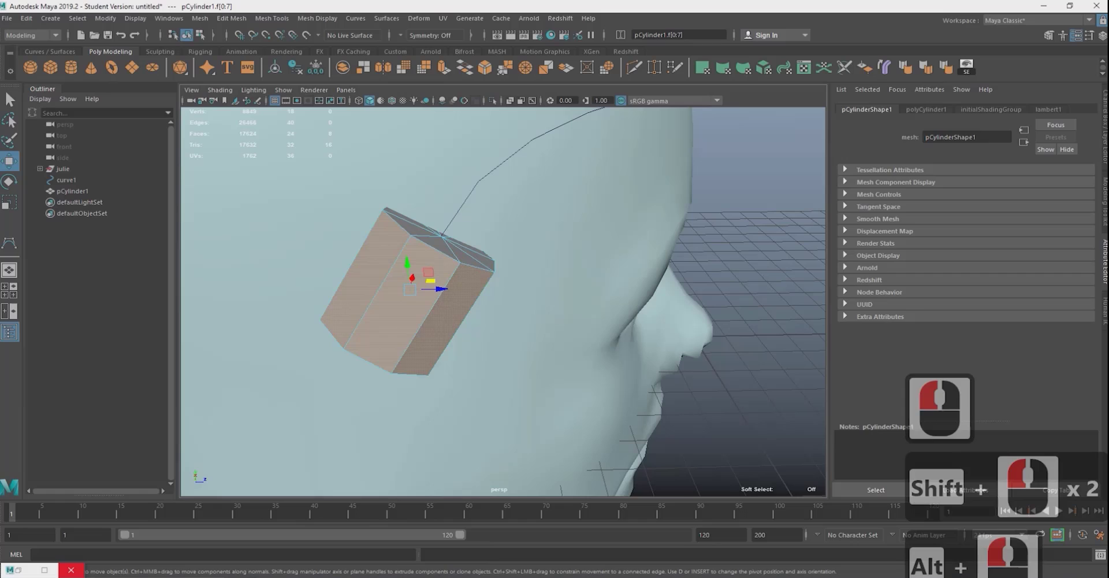
key(Delete)
double_click(403, 363)
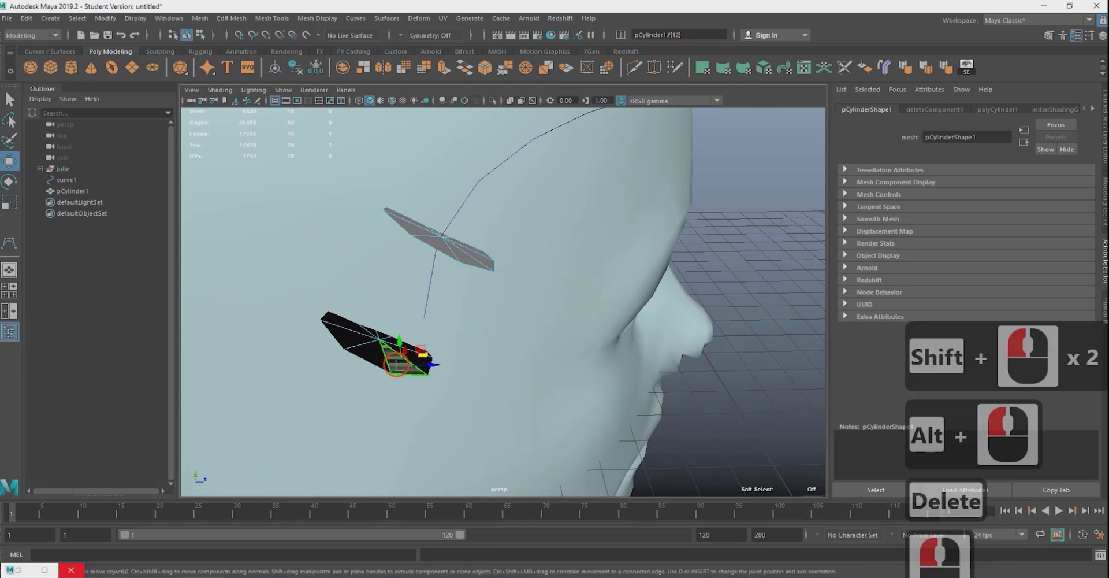
key(Delete)
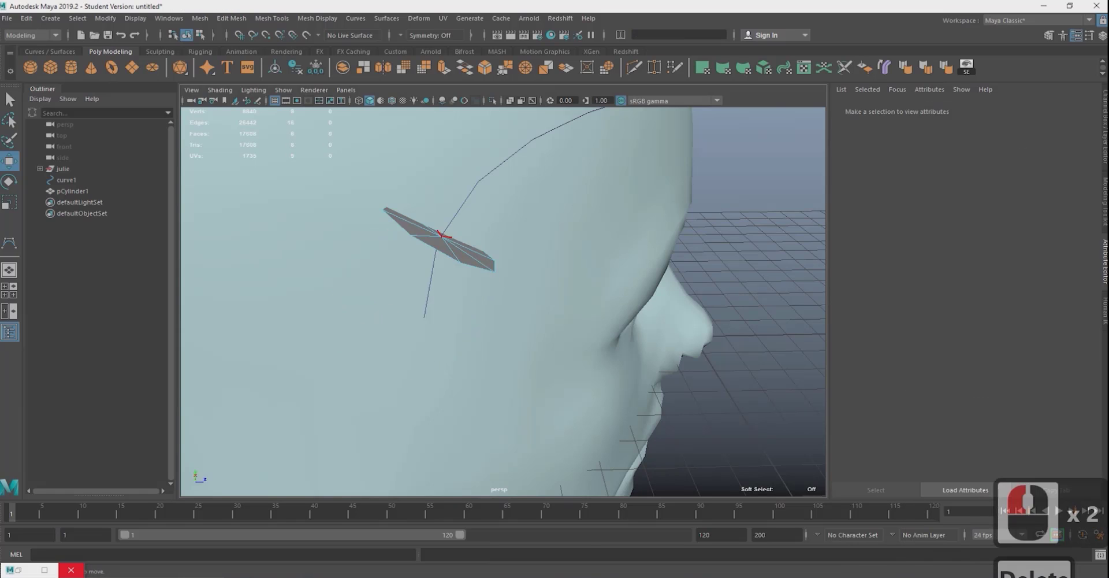
- Return the remaining disc to object mode, move it down to the curve's lower end and centre its pivot
right_drag(450, 251, 507, 235)
drag(410, 267, 416, 332)
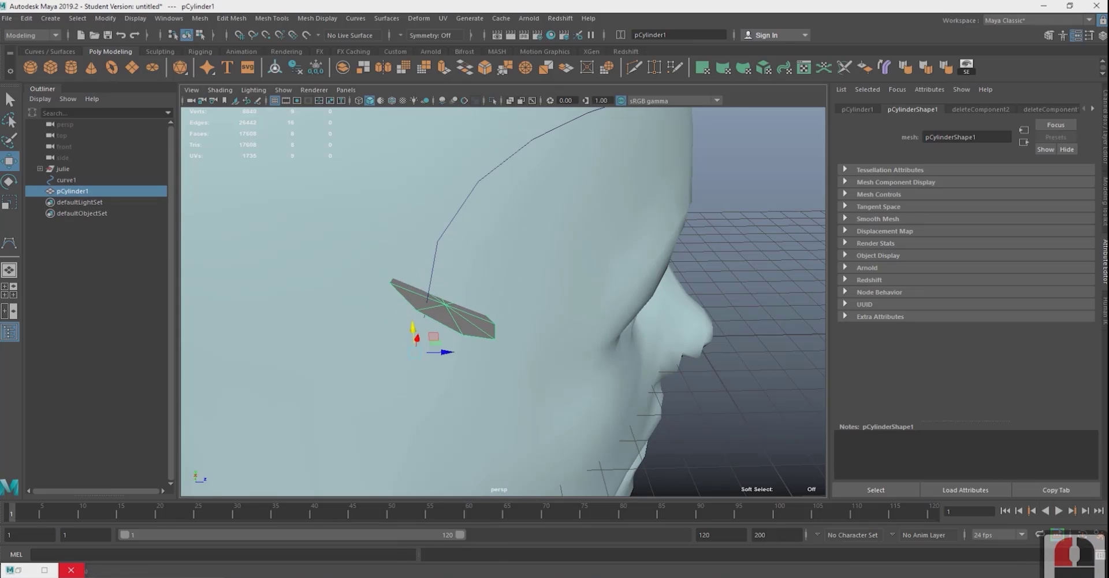
click(275, 67)
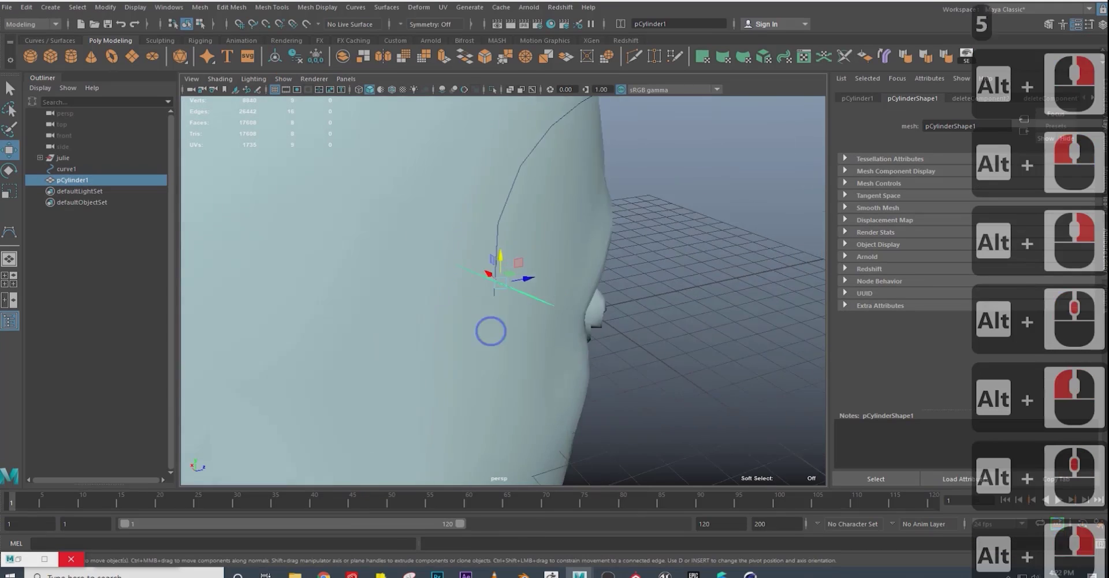
- Align the disc with the curve's lower end point and scale it down to a small profile
alt+drag(488, 329, 520, 323)
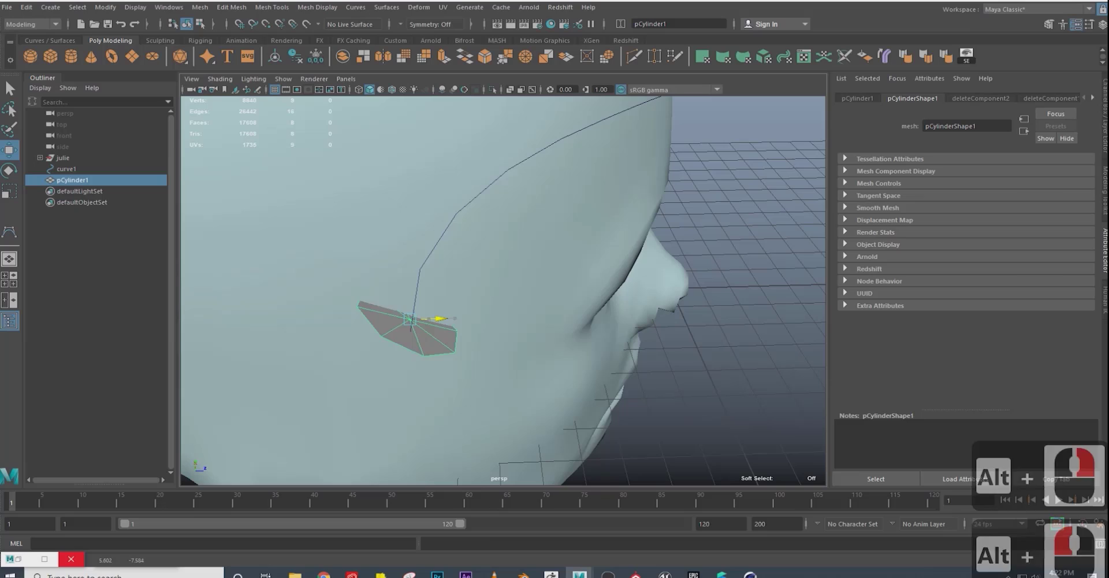
alt+drag(439, 318, 369, 271)
alt+right_drag(370, 271, 344, 317)
alt+drag(345, 317, 549, 321)
alt+right_drag(549, 320, 620, 325)
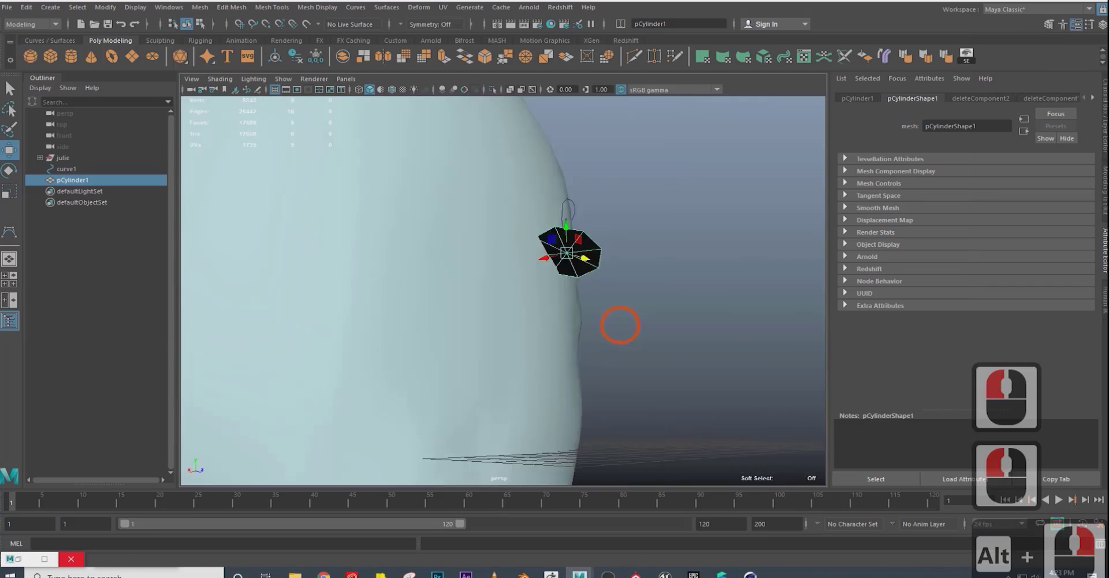
alt+drag(620, 324, 432, 288)
- Select all faces of the disc together with the forehead curve and extrude the faces along the curve
right_click(432, 287)
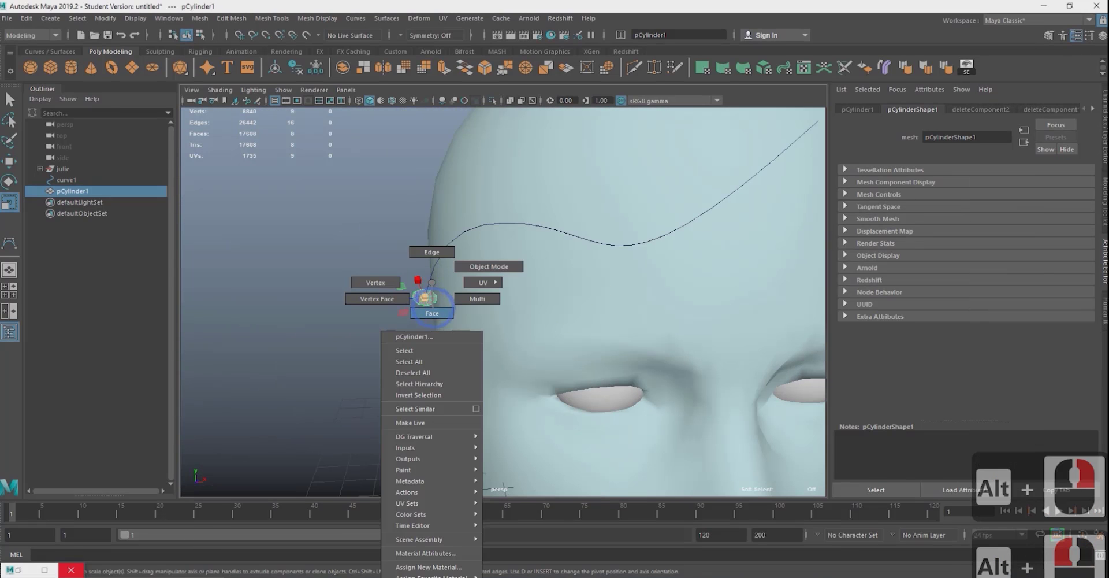
click(432, 313)
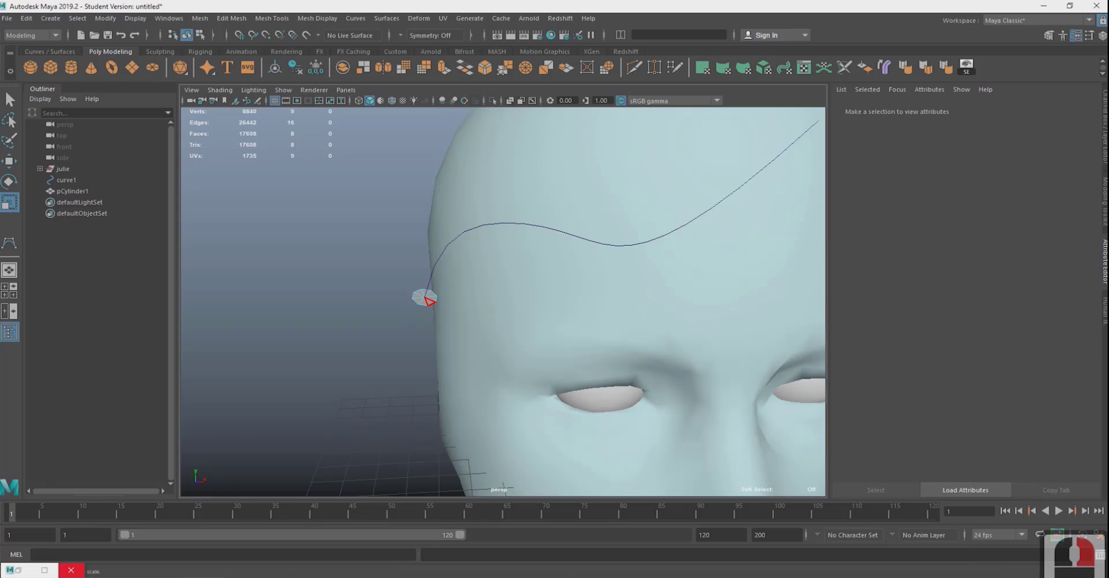
double_click(426, 297)
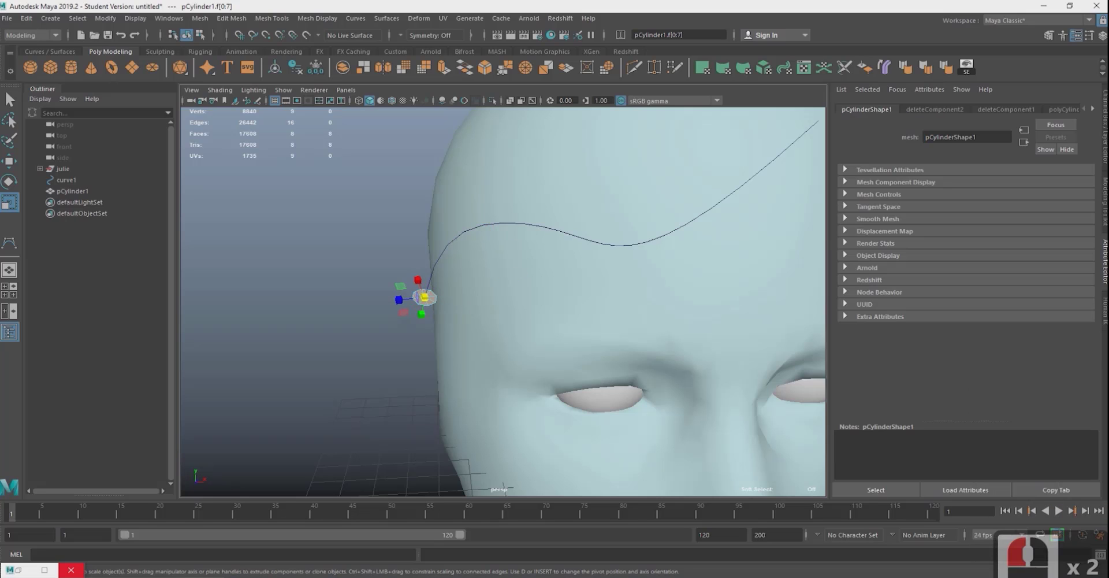
shift+click(435, 261)
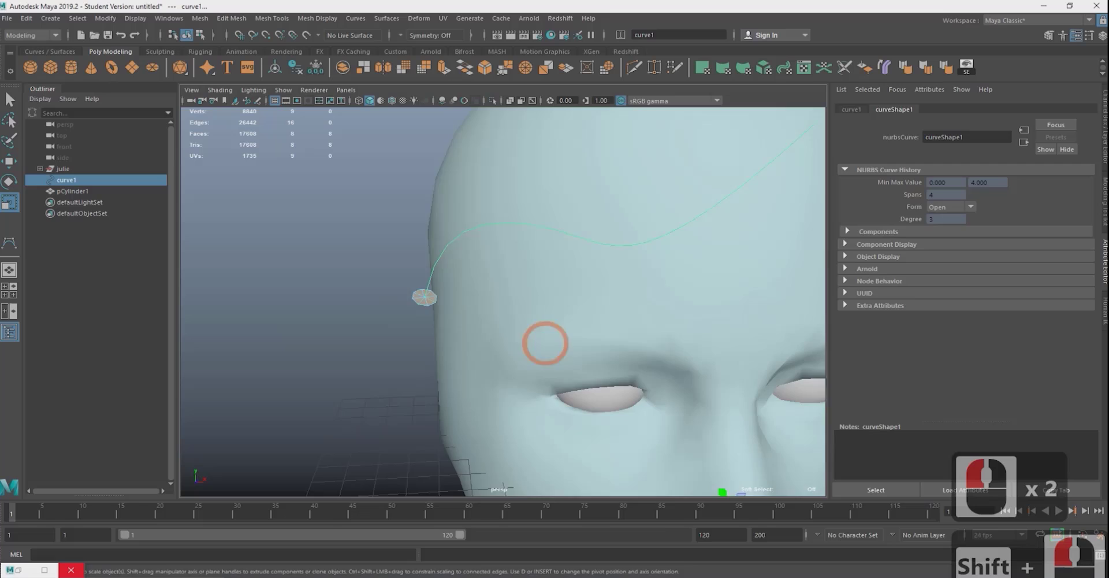
alt+right_drag(545, 341, 444, 294)
alt+drag(445, 295, 583, 285)
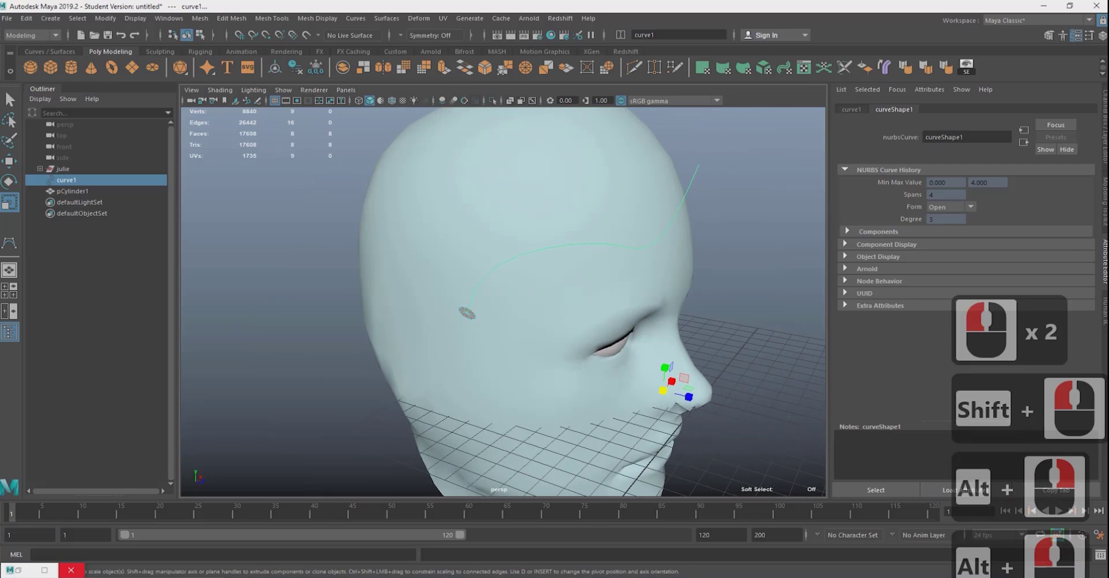
key(ctrl+e)
alt+drag(716, 286, 646, 284)
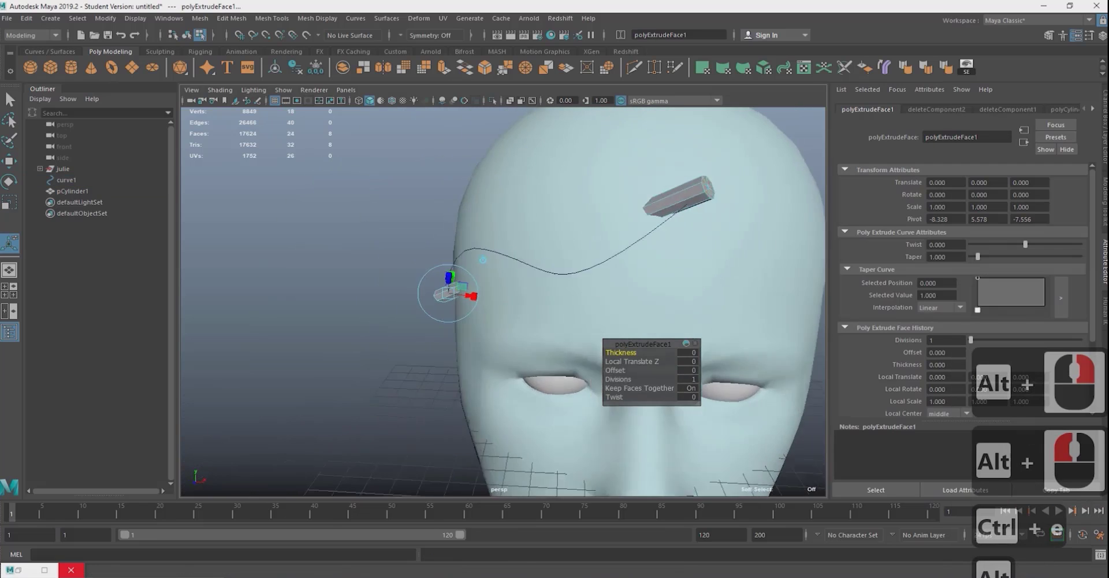
mouse_move(483, 259)
alt+mouse_down()
mouse_move(520, 289)
mouse_move(502, 254)
mouse_move(510, 244)
mouse_move(482, 259)
alt+mouse_up()
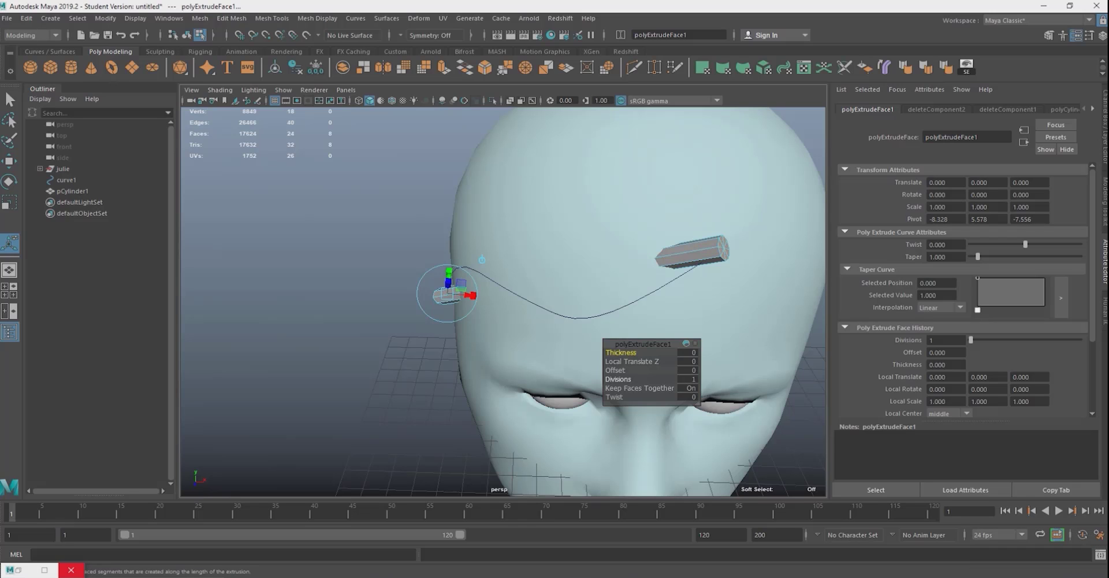
- Set the extrusion's divisions to 25 so the strand follows the curve smoothly
drag(618, 379, 670, 379)
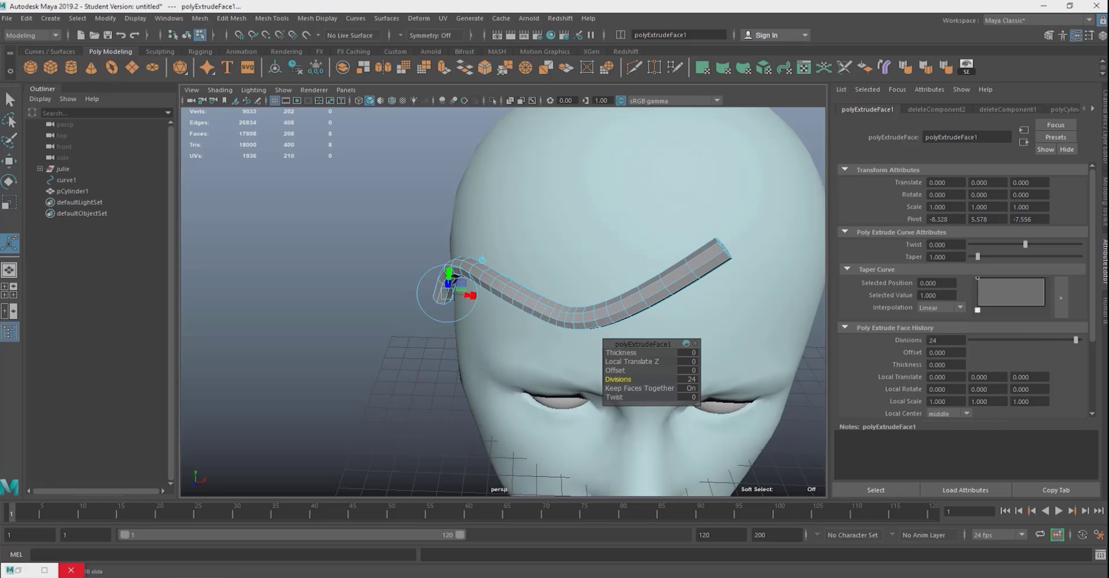
click(618, 379)
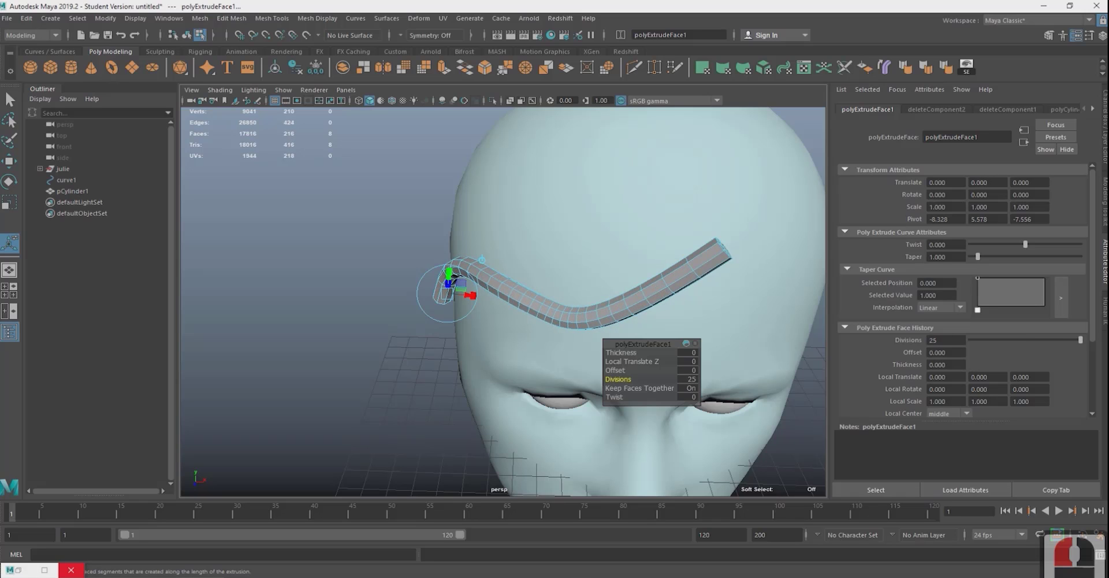
alt+drag(618, 379, 520, 323)
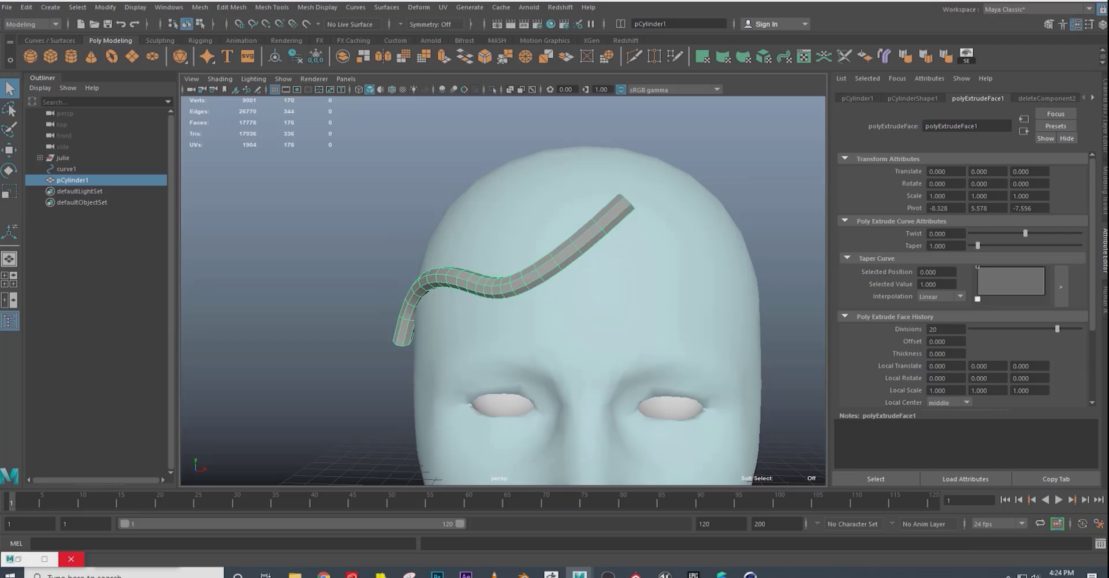
- Set the extrusion's taper to 0.160 and bend the curve's upper end by moving its control vertices
drag(978, 246, 973, 245)
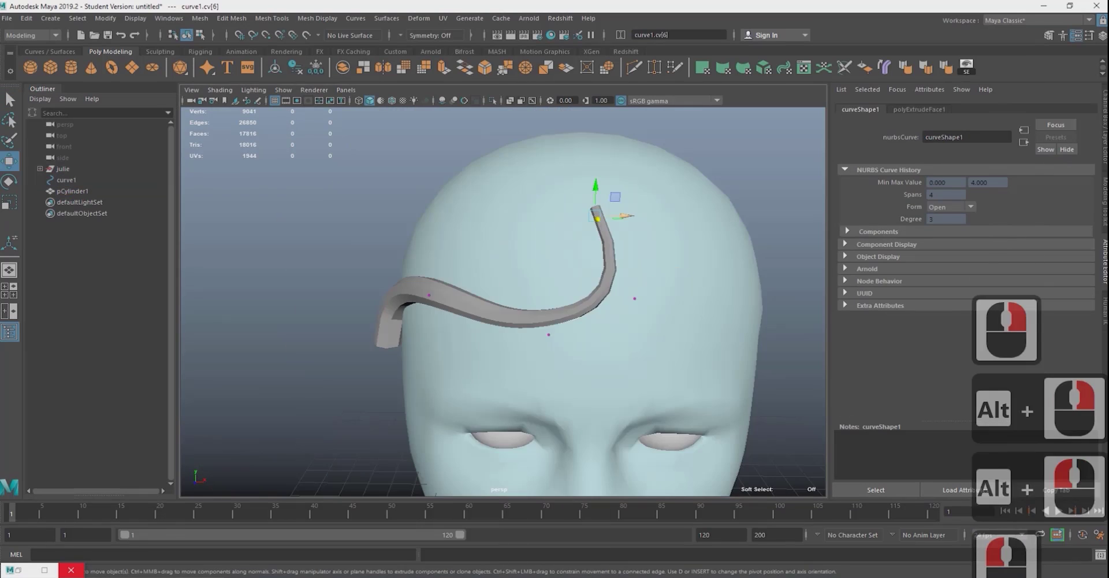
alt+drag(502, 289, 538, 272)
right_click(458, 278)
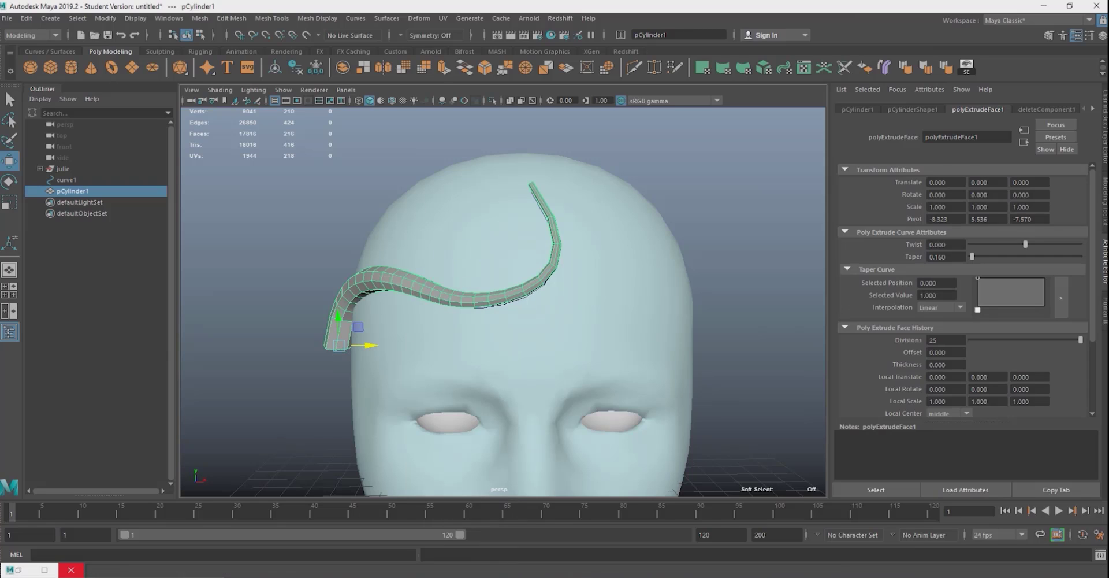
- Soften the edges of the extruded strand and turn on its soft/hard edge display
click(317, 18)
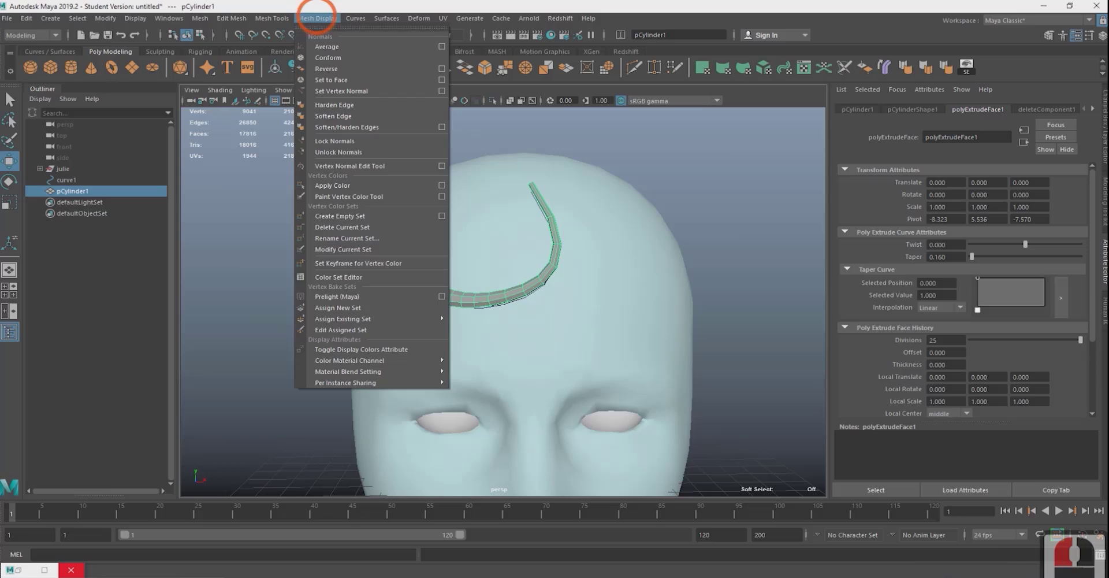
click(333, 116)
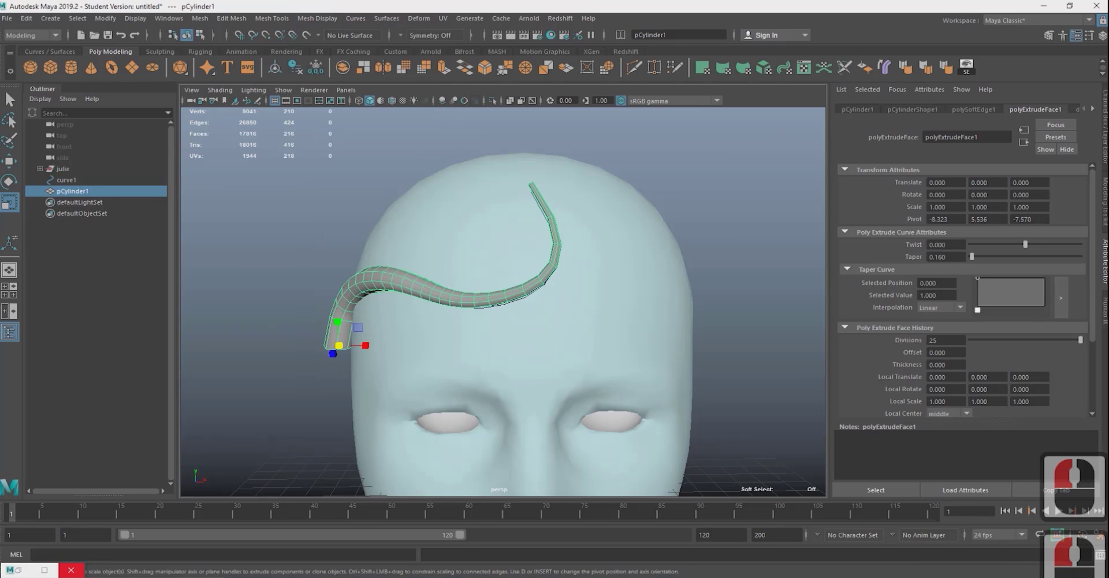
click(136, 18)
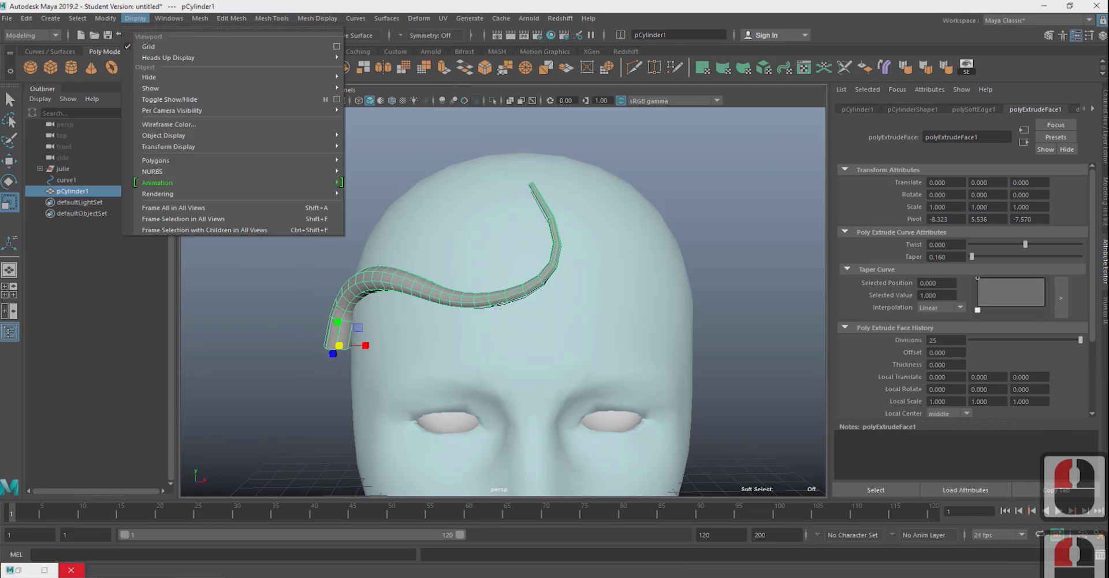
mouse_move(173, 77)
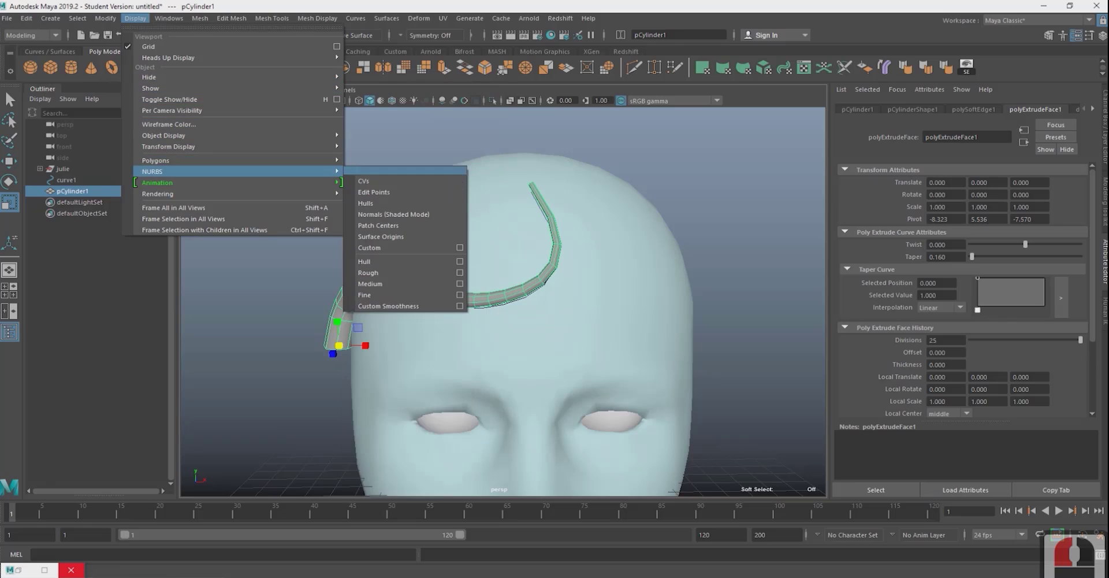
mouse_move(173, 160)
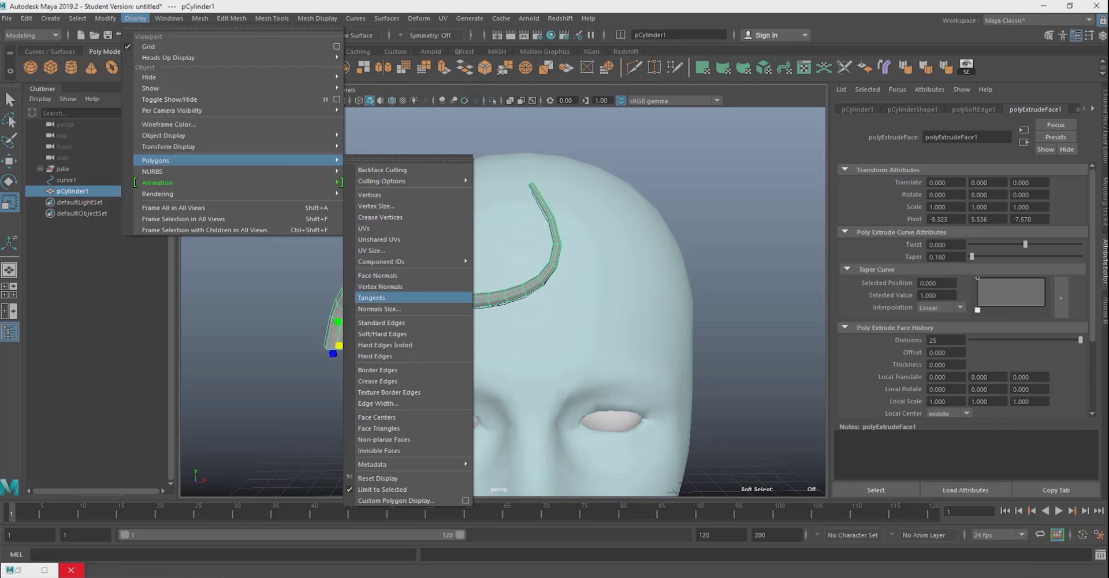
click(393, 334)
click(738, 186)
click(518, 279)
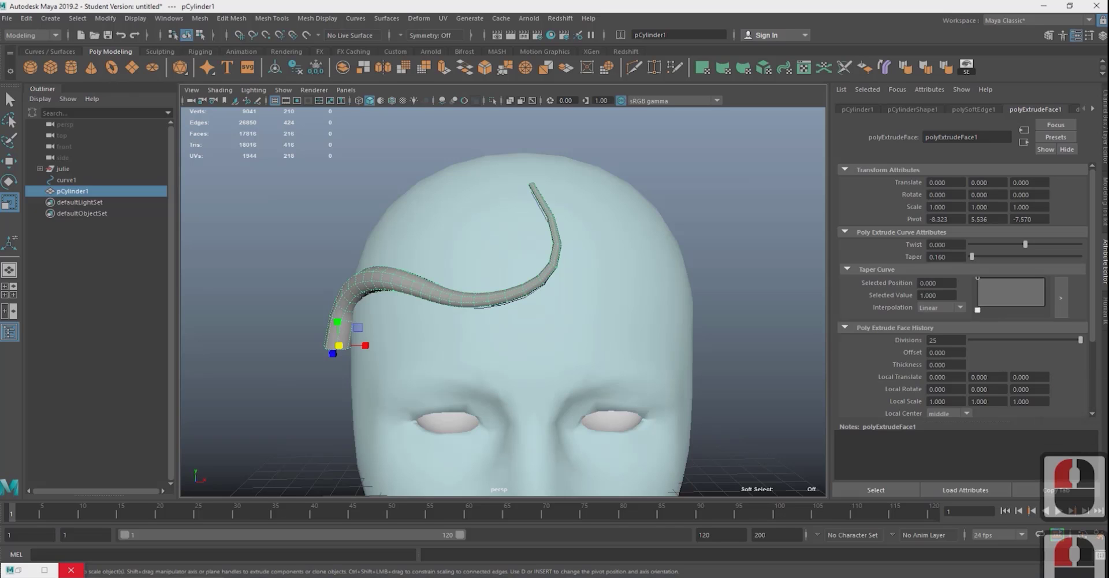
- Open the UV Editor with the strand selected, and close it again
click(804, 67)
drag(688, 141, 670, 167)
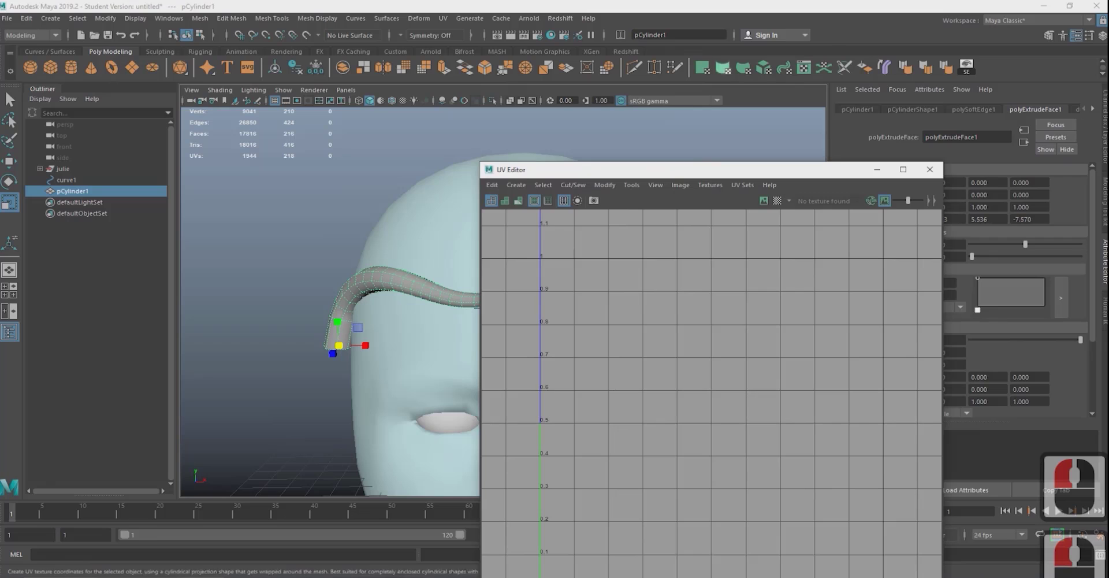
click(930, 169)
- Open the UV Editor for the strand and create its UVs with a planar projection
click(169, 18)
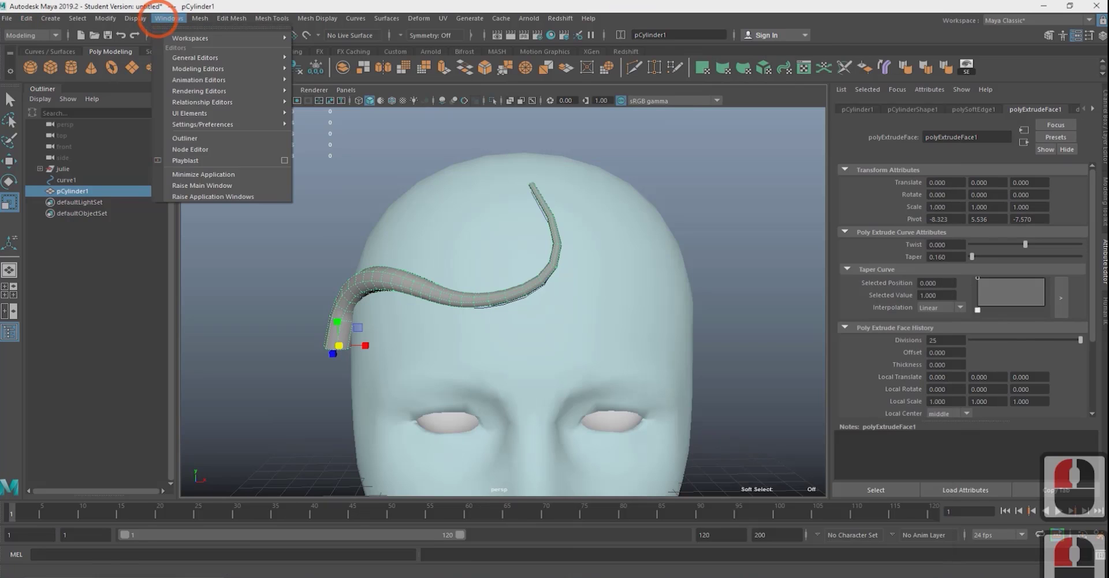
mouse_move(202, 102)
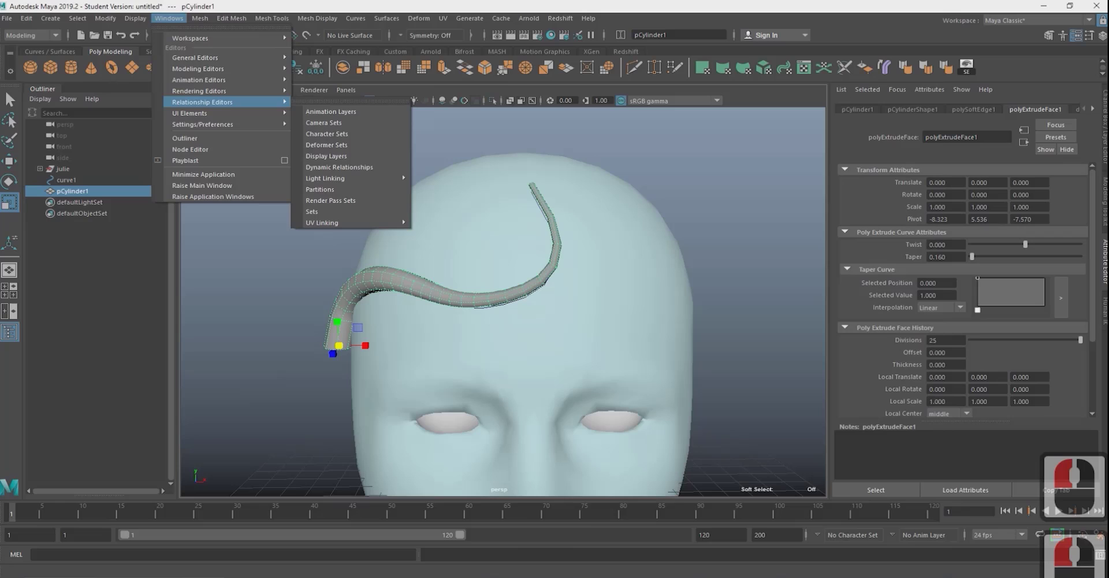
mouse_move(198, 68)
click(321, 99)
click(36, 286)
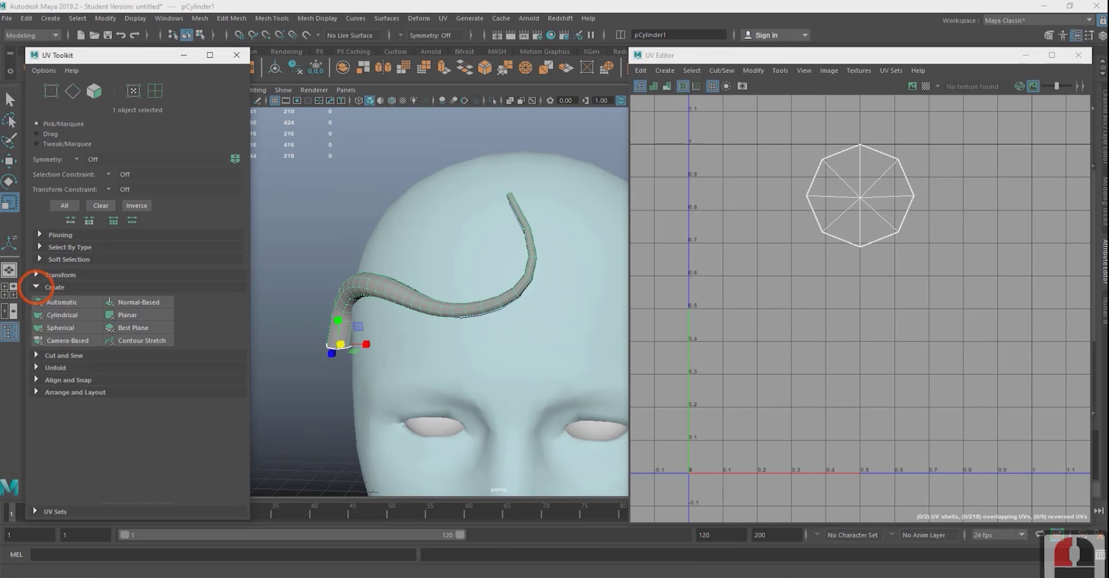
click(157, 310)
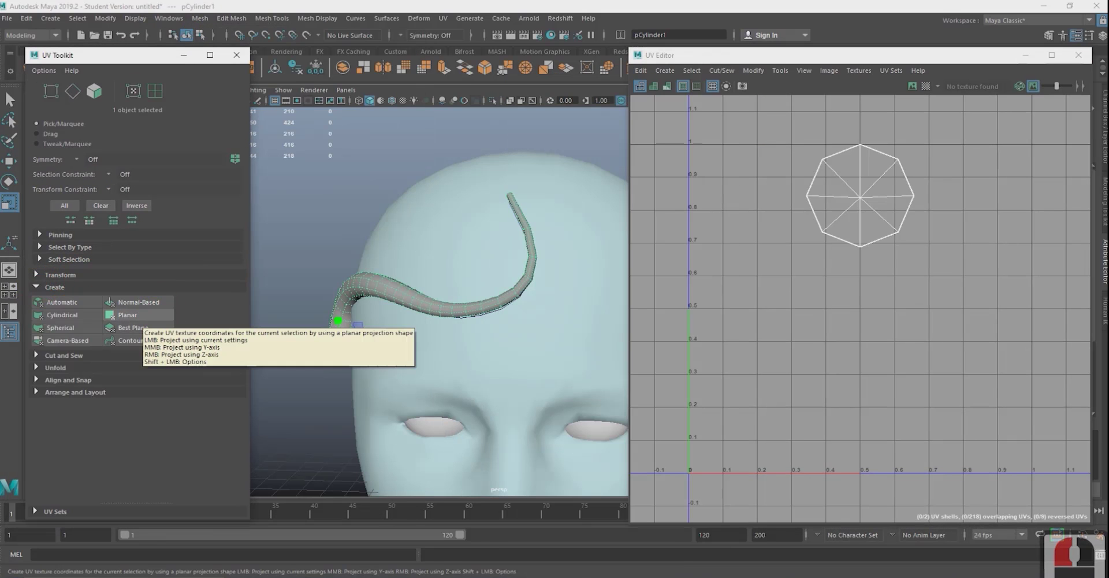
click(144, 319)
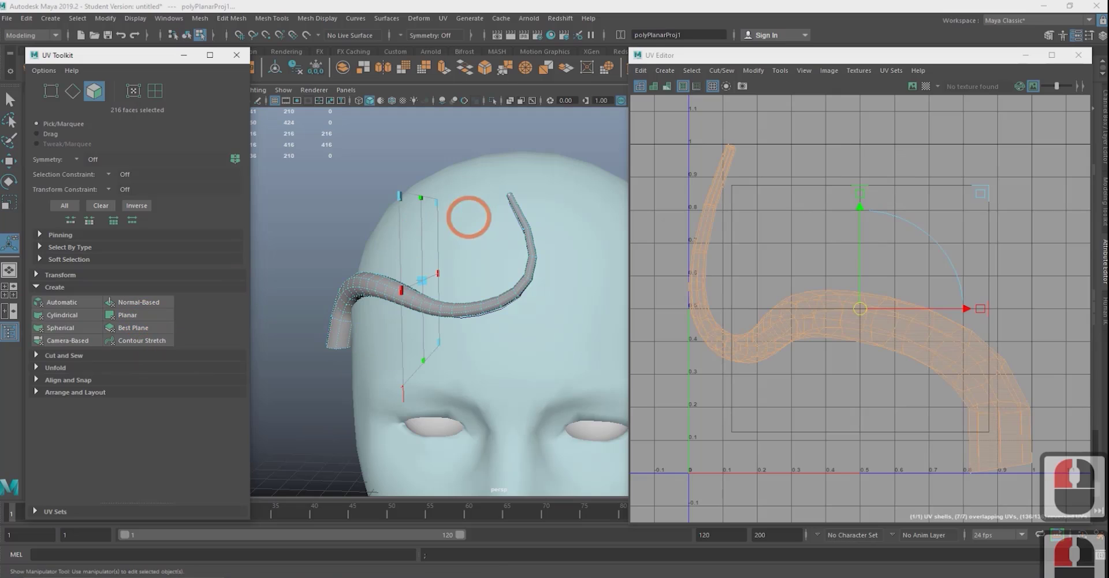
- Cut the strand's UVs along a lengthwise edge loop on its underside and return to object selection
alt+drag(468, 217, 301, 243)
key(F10)
double_click(297, 344)
alt+drag(393, 361, 479, 292)
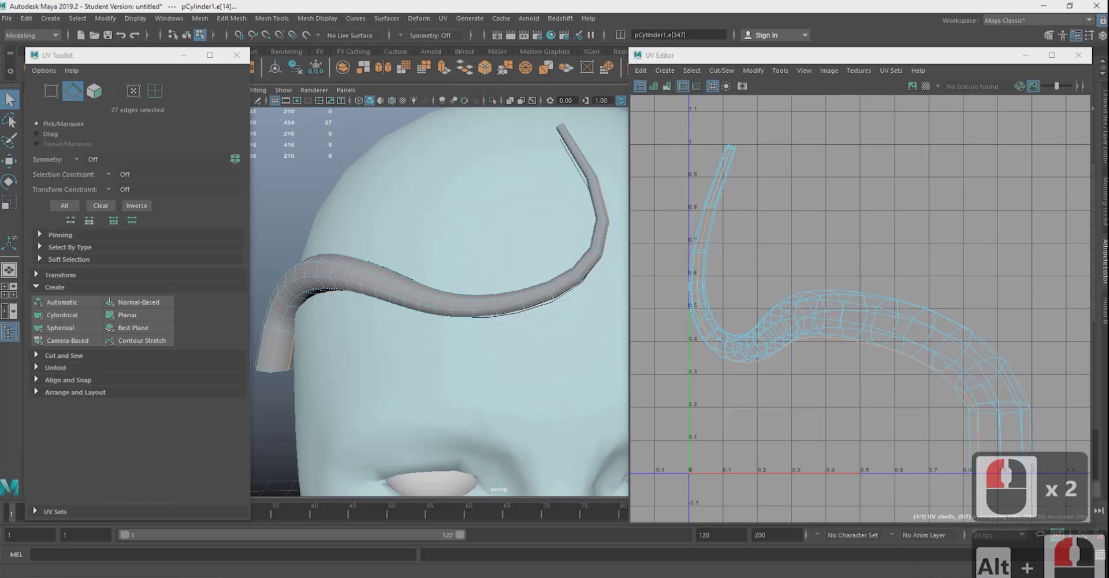
click(64, 354)
click(62, 384)
right_drag(495, 283, 577, 251)
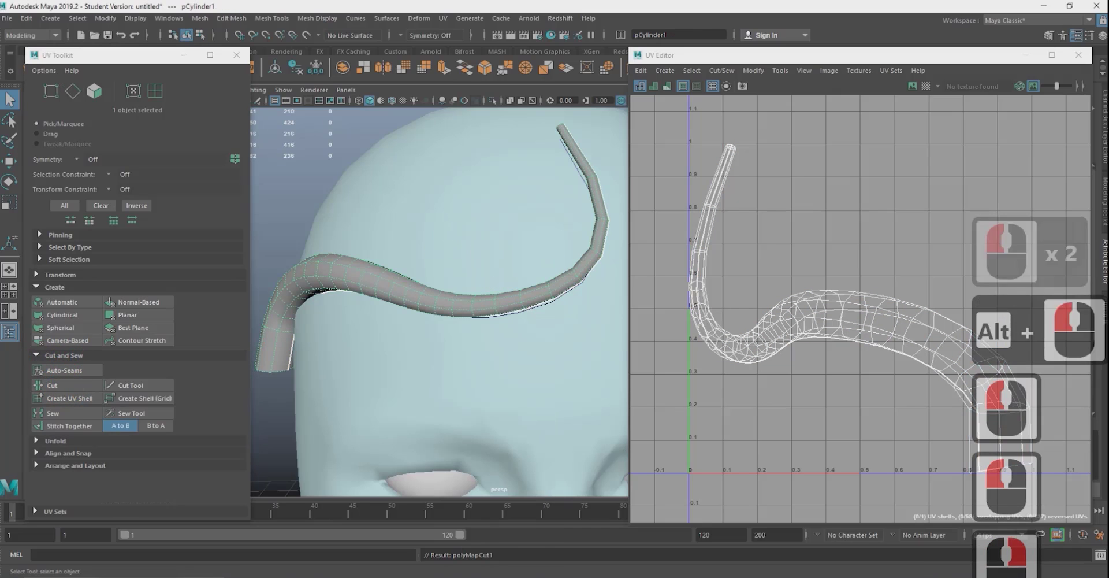
- Unfold the strand's UVs and lay out the resulting shell inside the 0 to 1 UV space
click(793, 272)
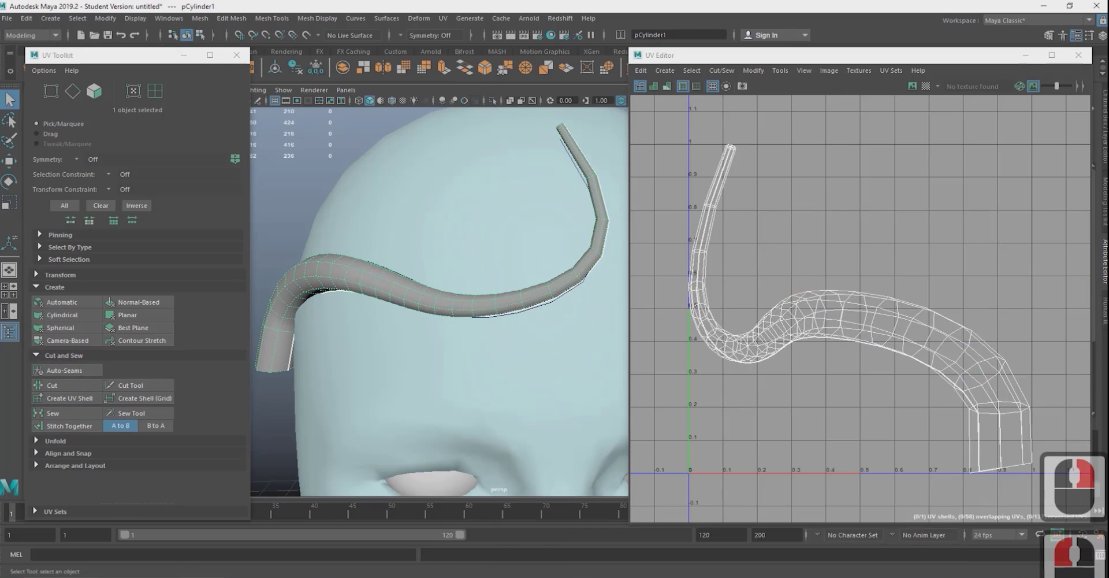
click(55, 440)
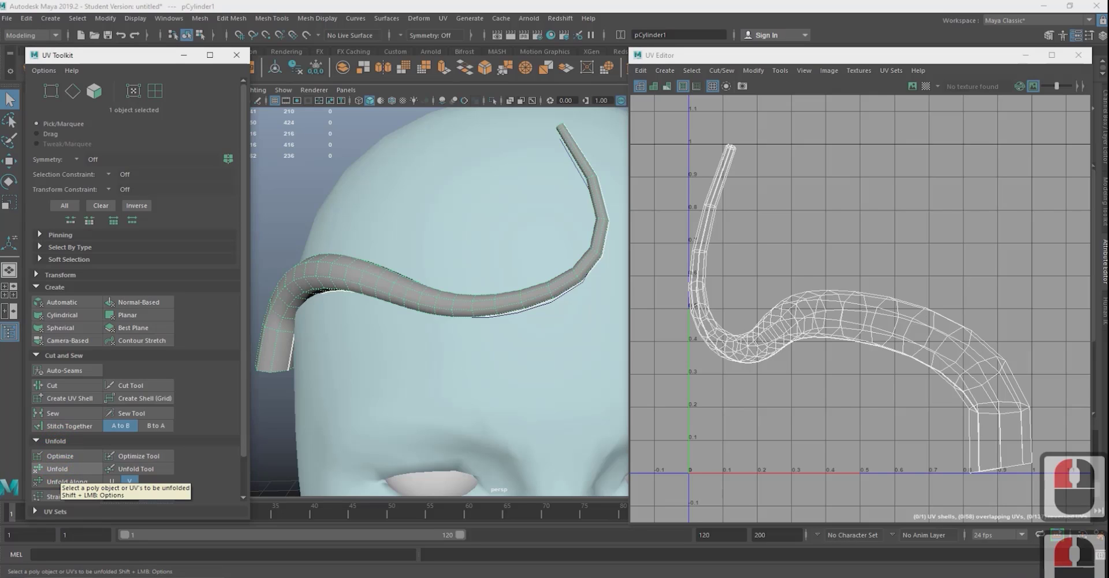
click(57, 469)
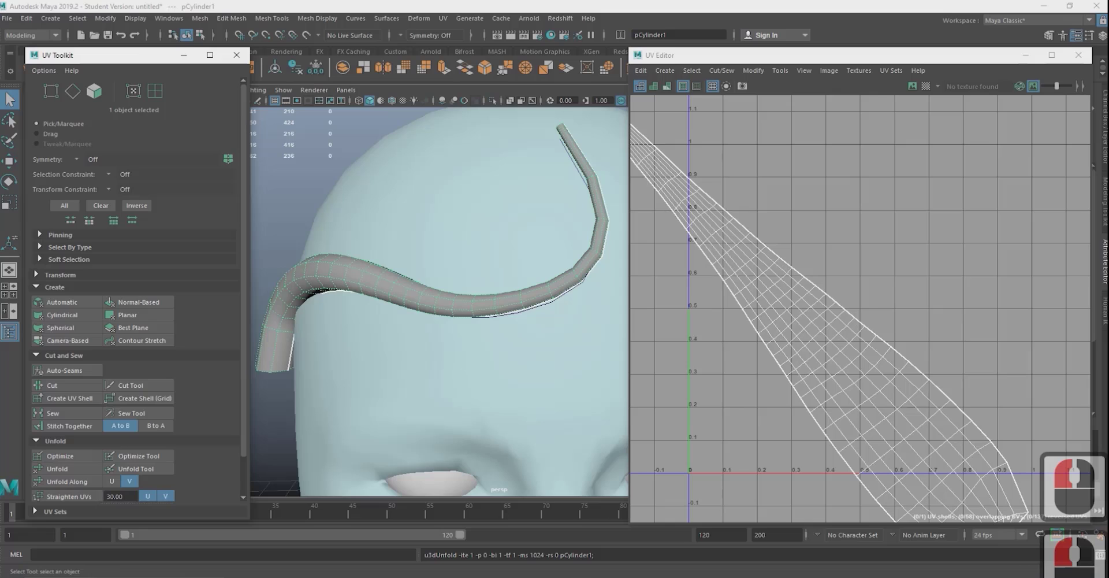
right_drag(809, 314, 760, 298)
click(760, 298)
scroll(145, 346, down, 7)
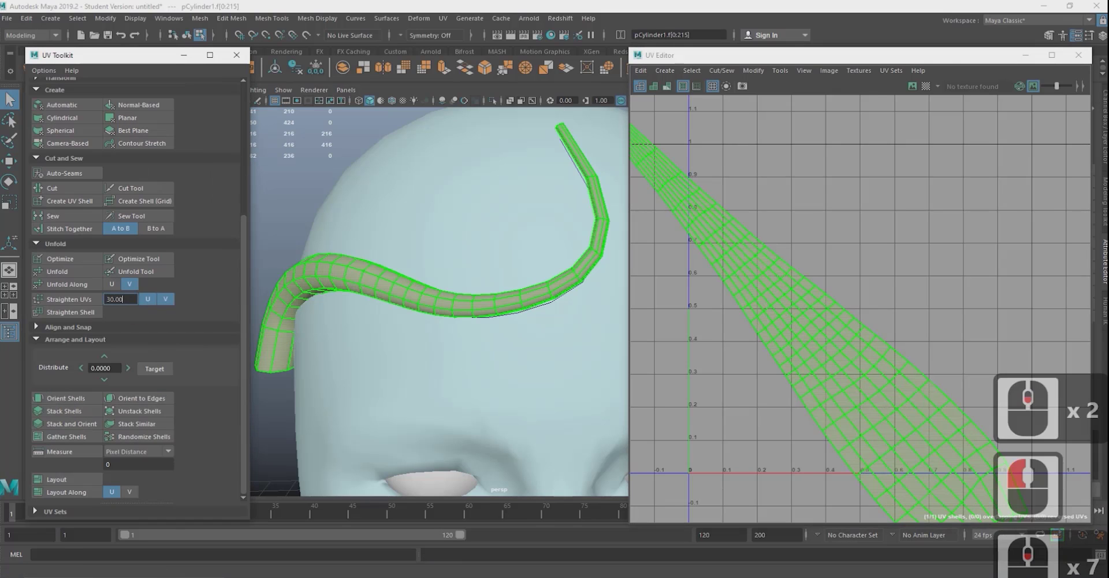
click(57, 478)
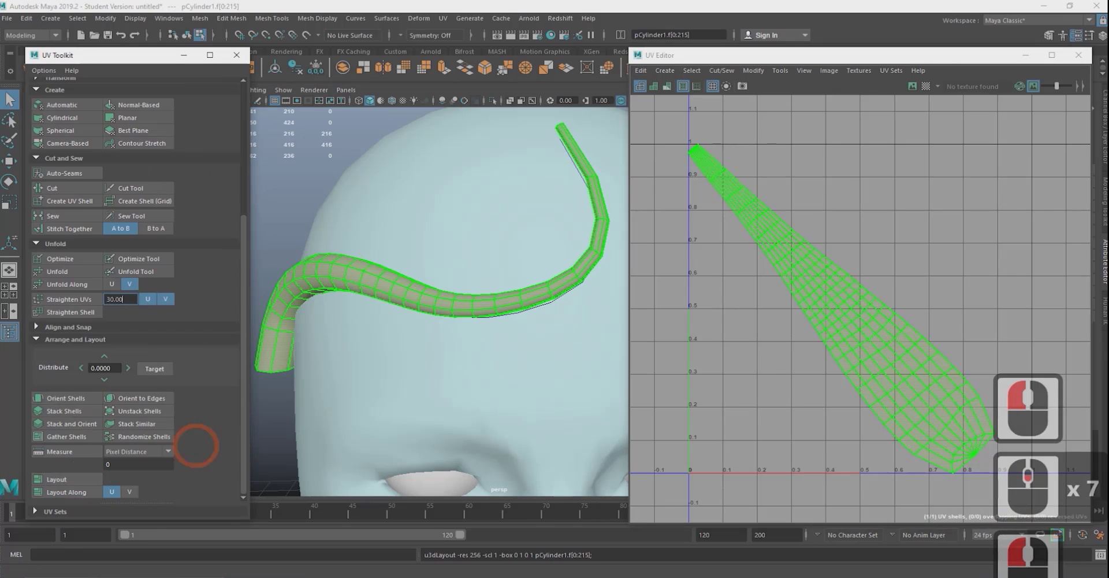
- Rotate the strand's UV shell upright, scale it down to fit the UV tile, and shift it sideways to free space
click(911, 228)
key(e)
drag(863, 272, 882, 290)
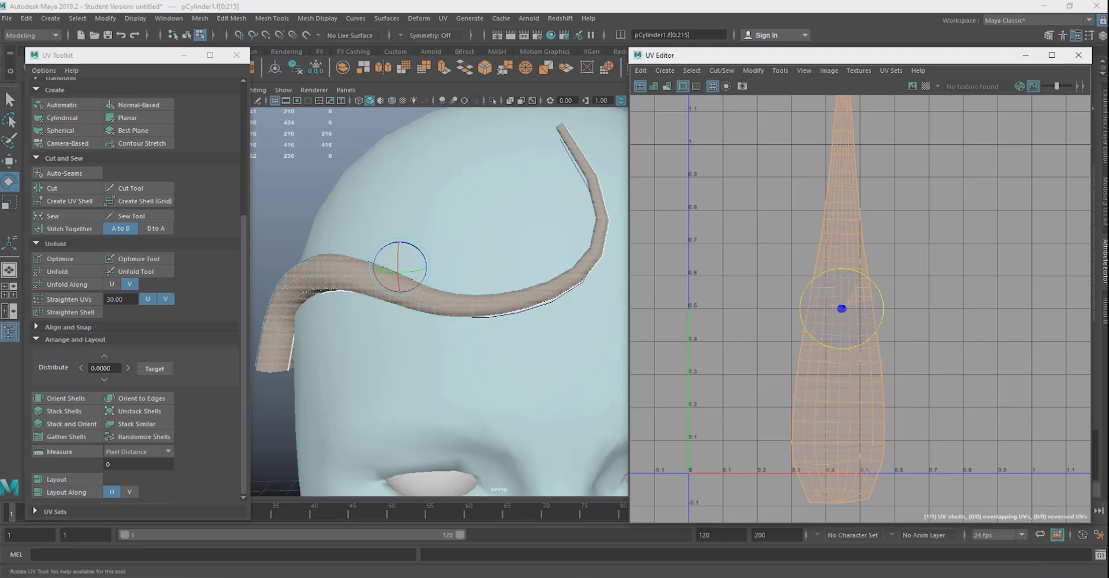
key(r)
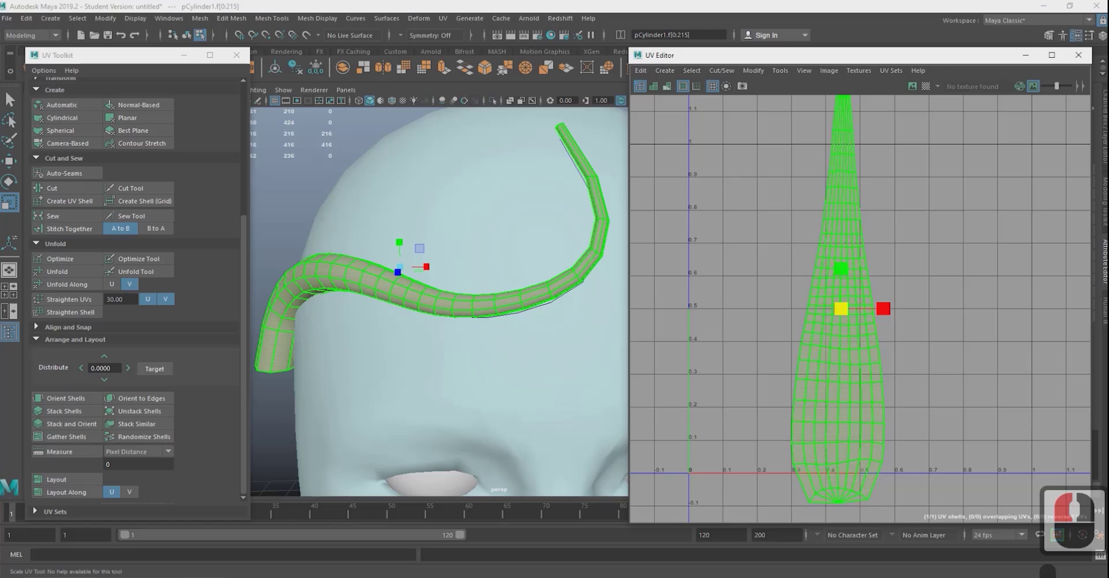
drag(841, 308, 829, 308)
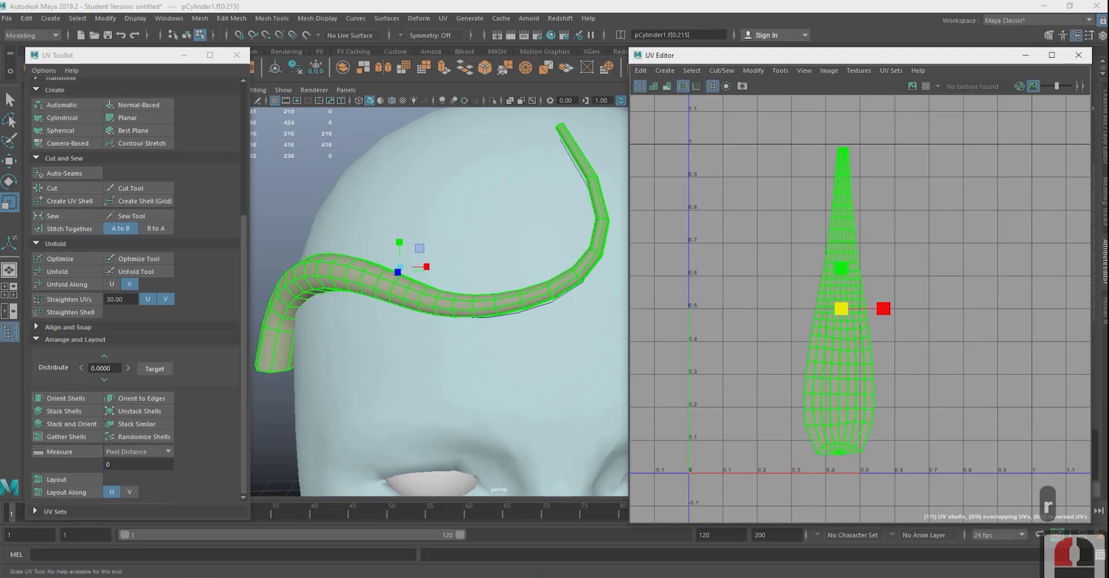
key(w)
drag(900, 310, 792, 308)
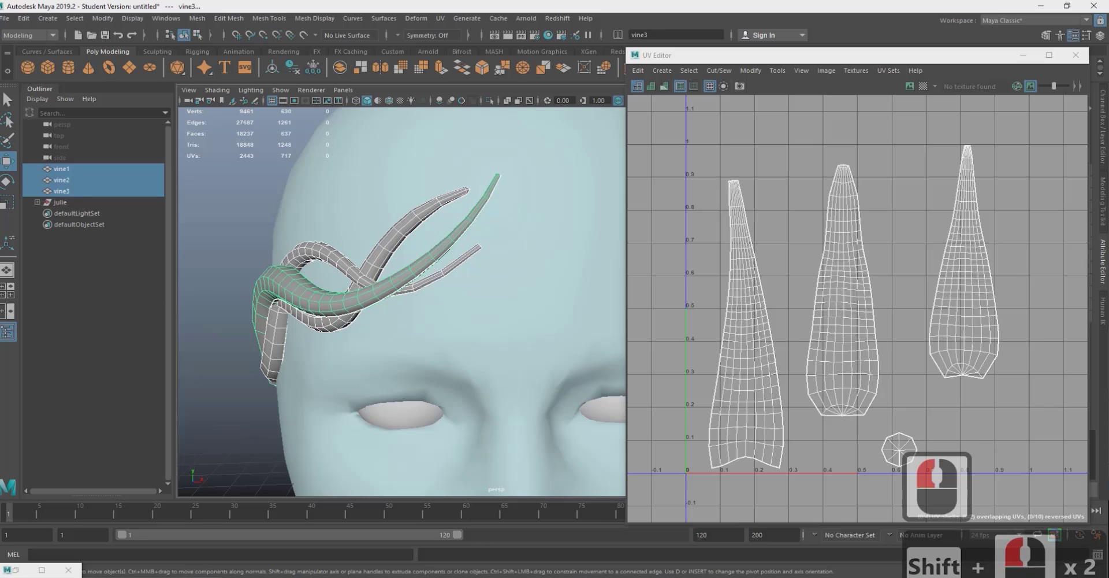
- Group vine1, vine2 and vine3, freeze the group's transformations and delete its construction history
key(ctrl+g)
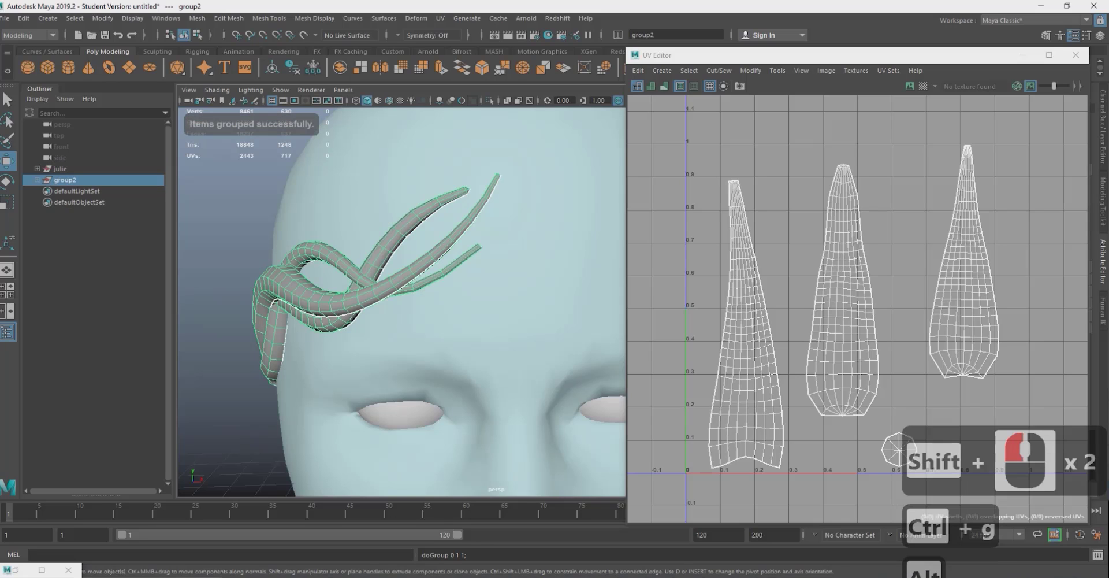
alt+drag(278, 280, 335, 279)
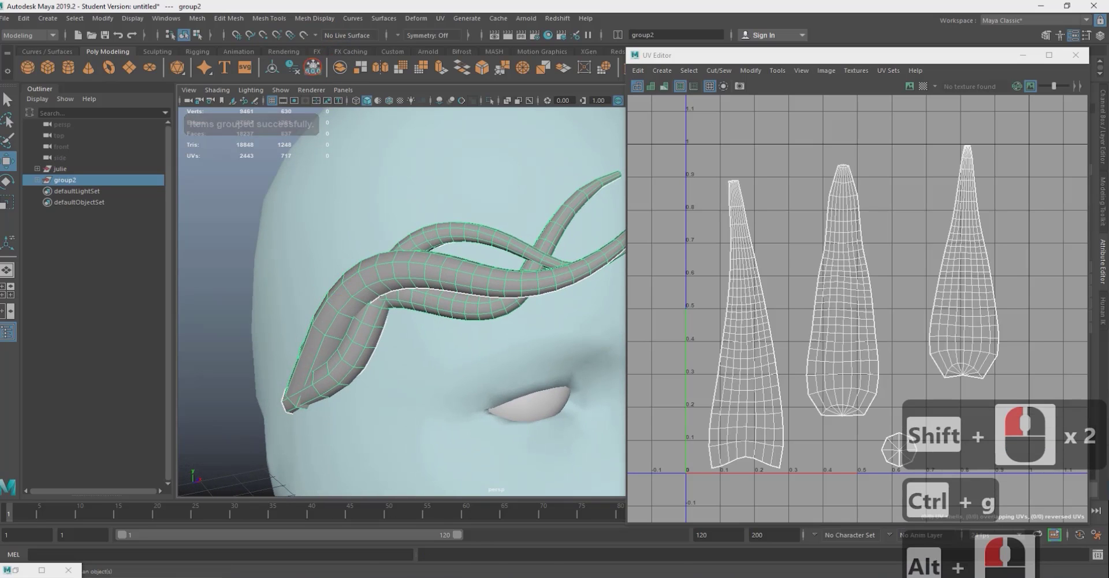
click(313, 67)
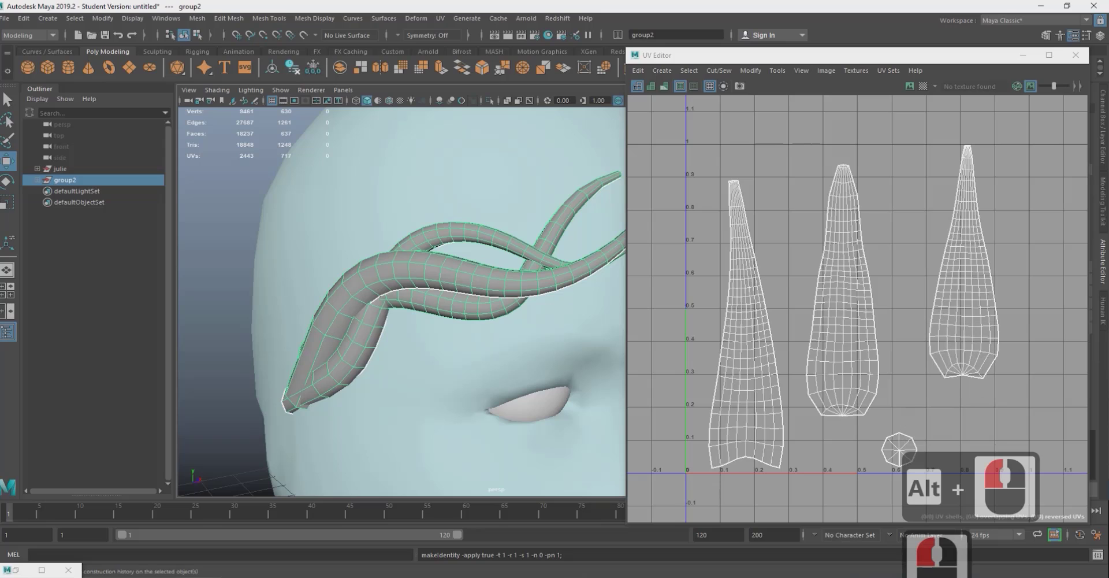
click(293, 67)
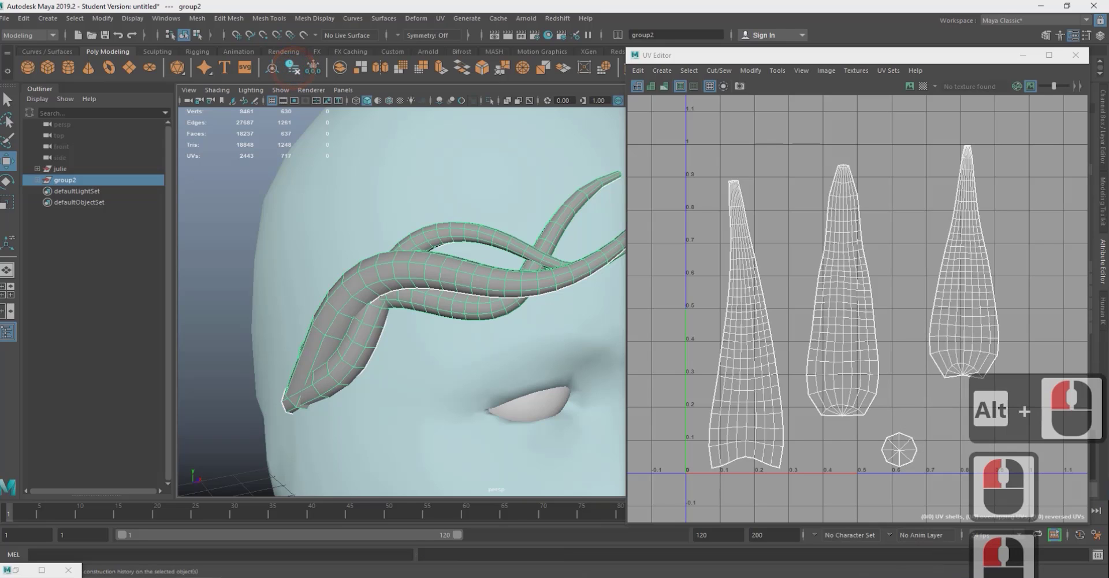
- Move the vine group's pivot to the centre of the face at the nose, using the front view
alt+right_drag(428, 218, 294, 218)
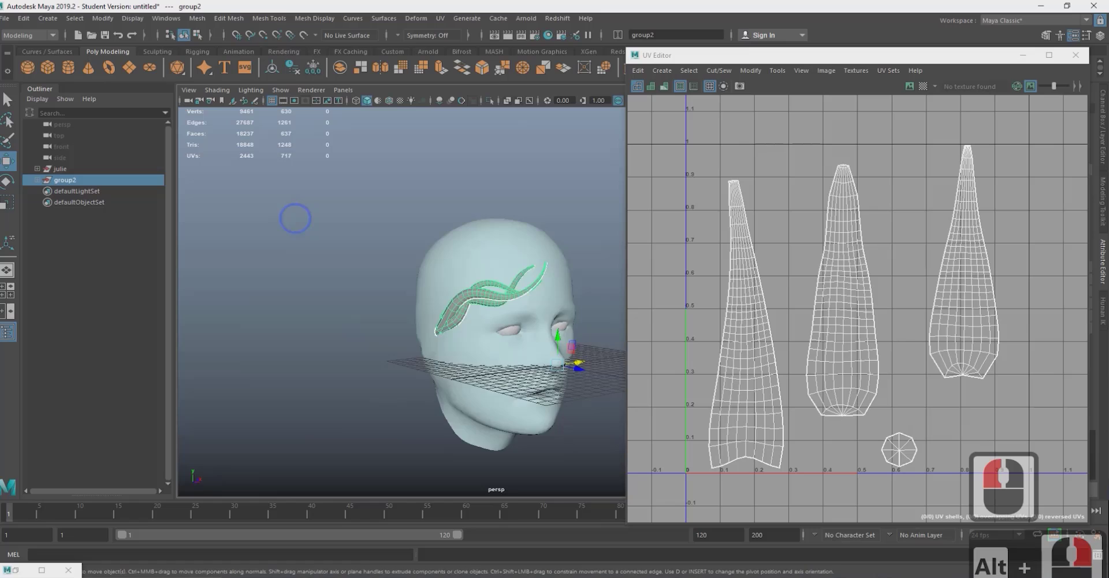
alt+drag(347, 324, 289, 352)
alt+right_drag(300, 317, 381, 317)
alt+middle_drag(378, 306, 355, 166)
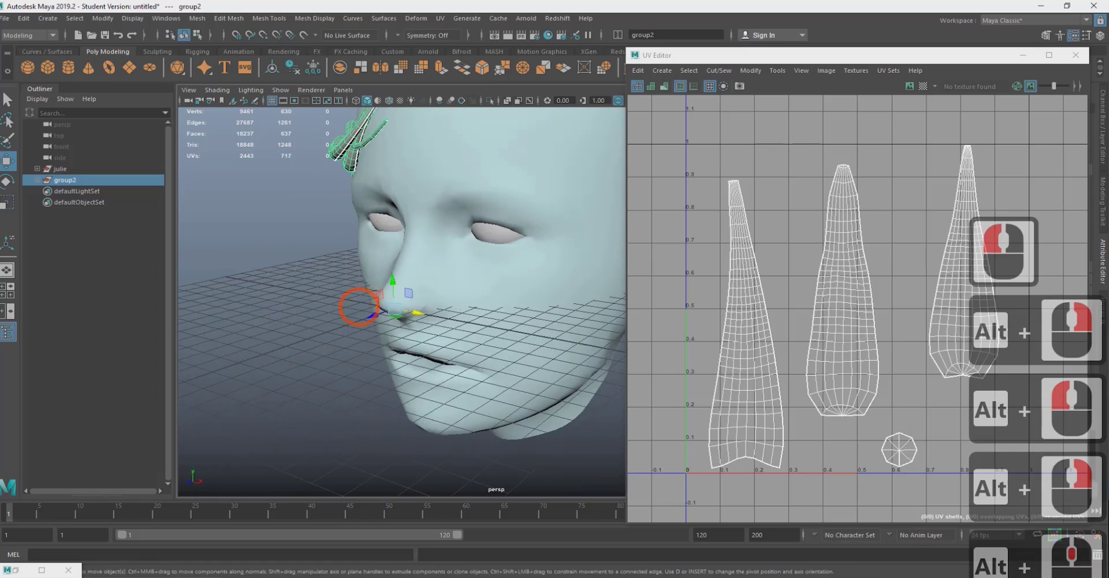
alt+drag(361, 305, 397, 328)
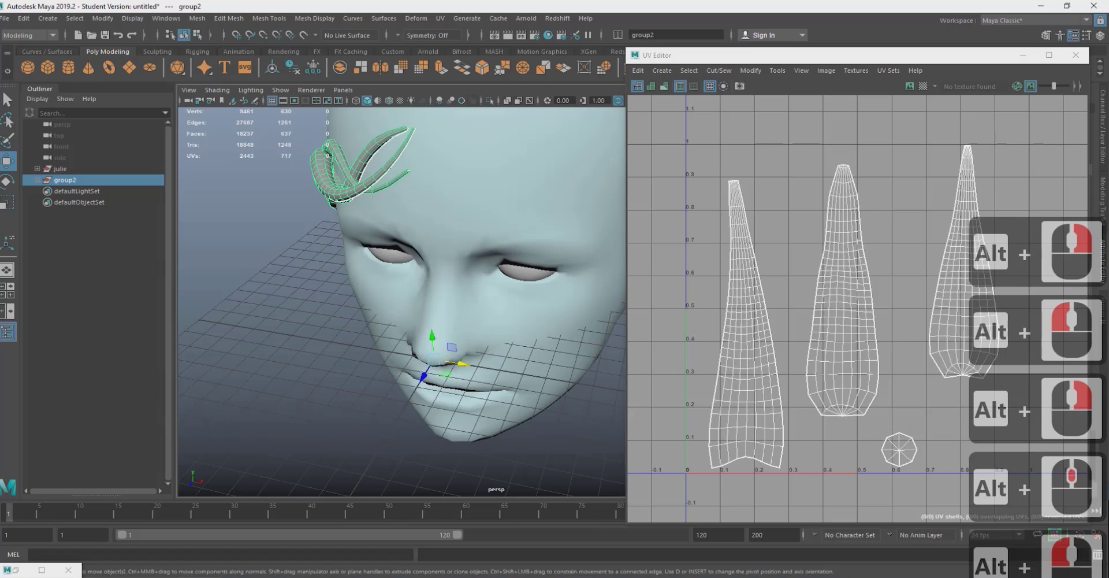
alt+drag(312, 428, 386, 355)
key(space)
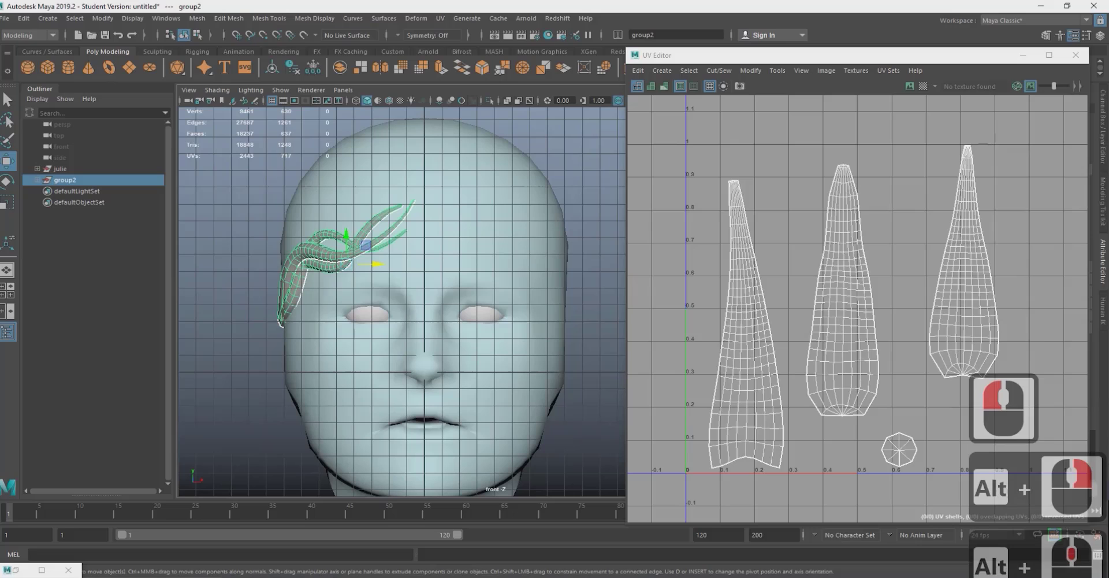
key(d)
click(345, 263)
drag(372, 238, 431, 367)
key(space)
mouse_move(458, 309)
mouse_down()
mouse_move(463, 198)
mouse_move(446, 324)
mouse_move(397, 398)
mouse_move(462, 323)
mouse_up()
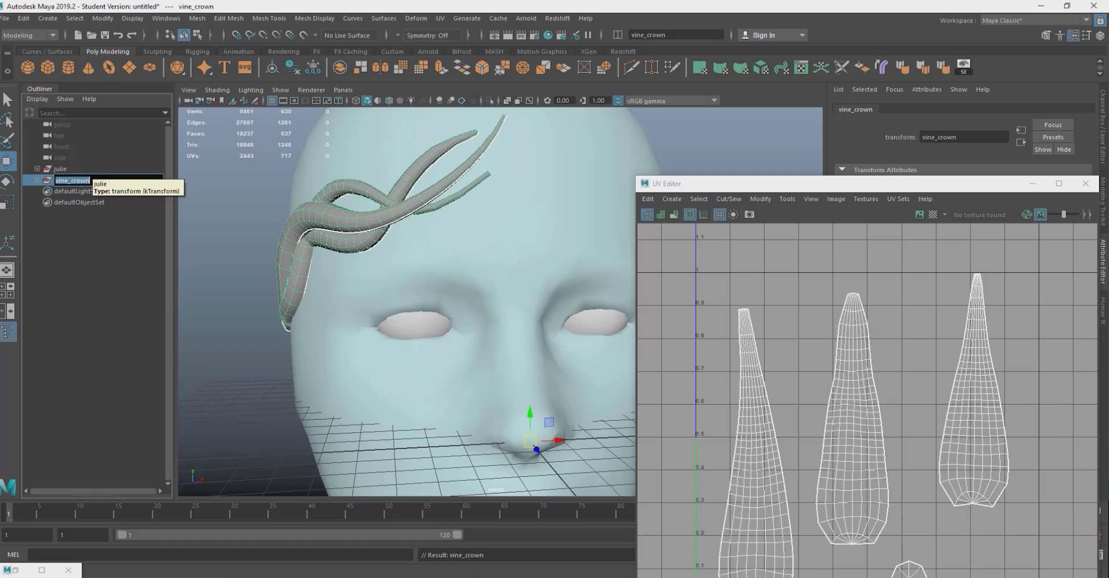
- Rename the vine group as vine_crown
text(vine_cro)
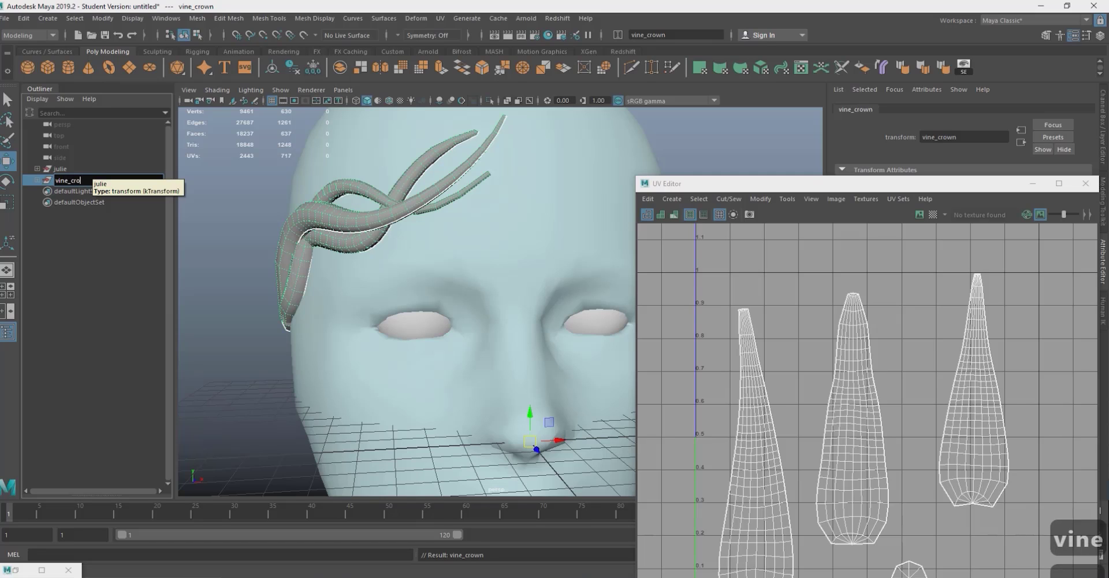
text(wn)
key(Return)
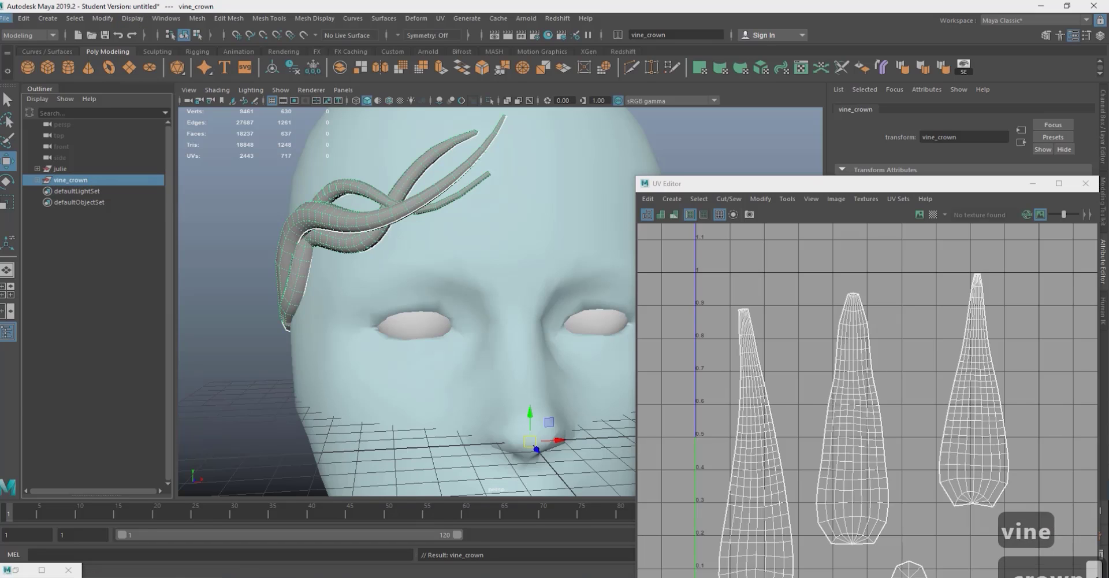
- Export only the selected vine group as an FBX named vine_crown into the first subfolder of lens studio projects
click(5, 18)
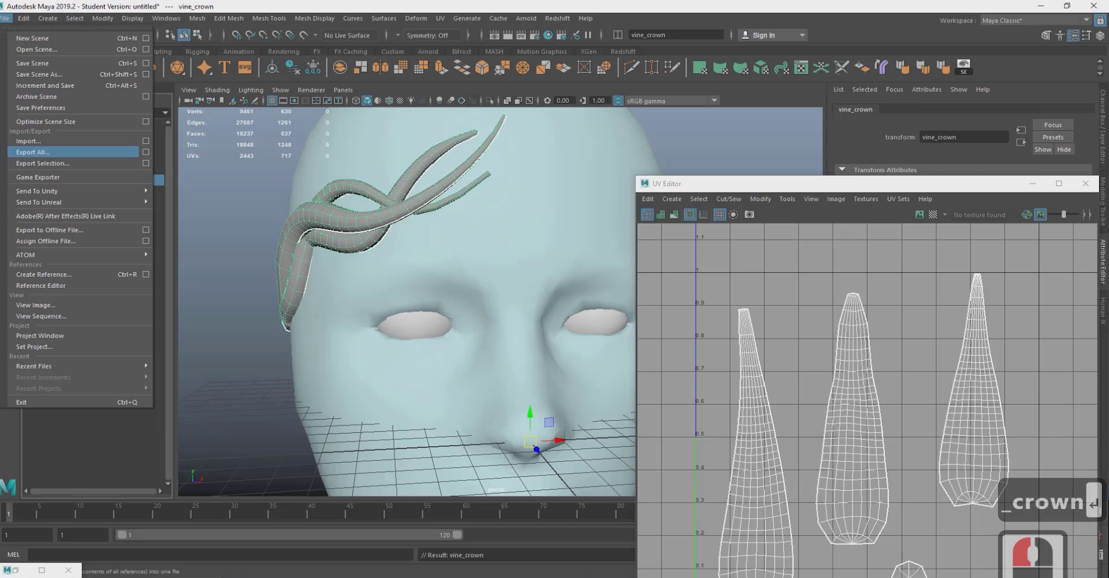
click(69, 163)
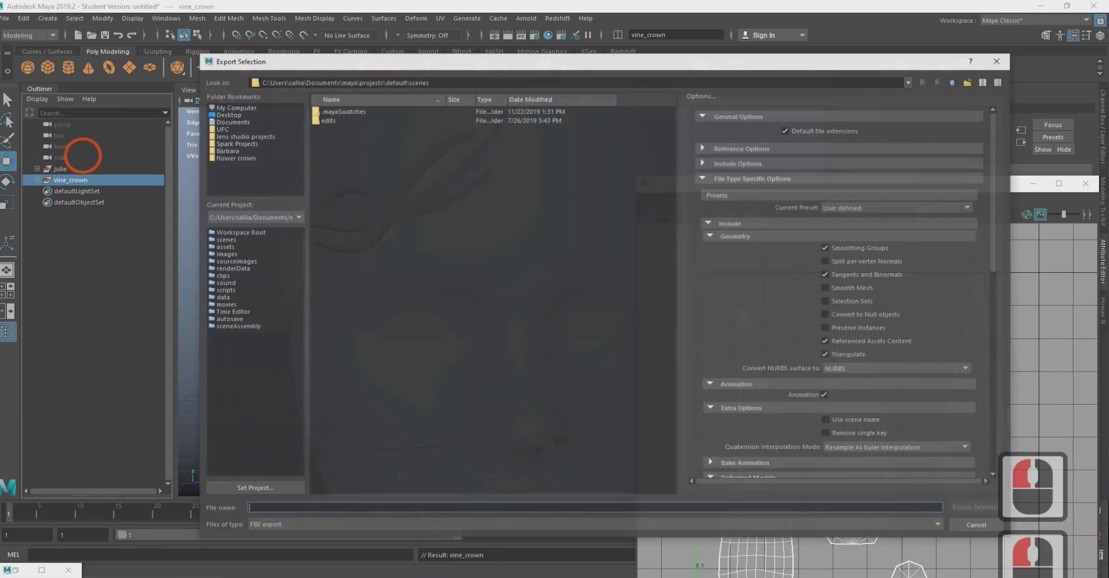
click(244, 136)
double_click(341, 110)
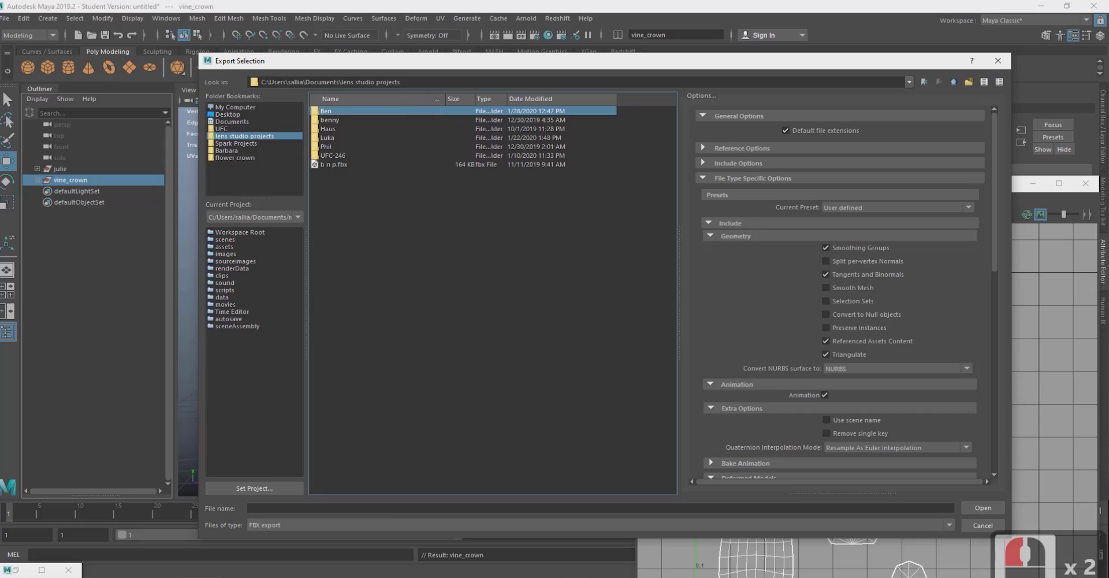
click(507, 507)
text(vine_crown)
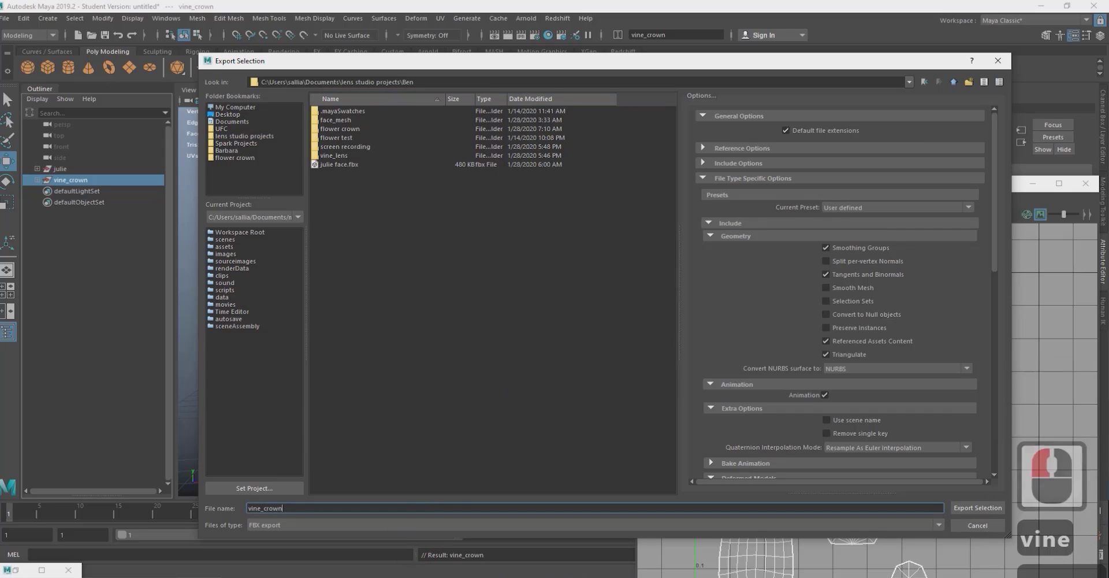
click(977, 508)
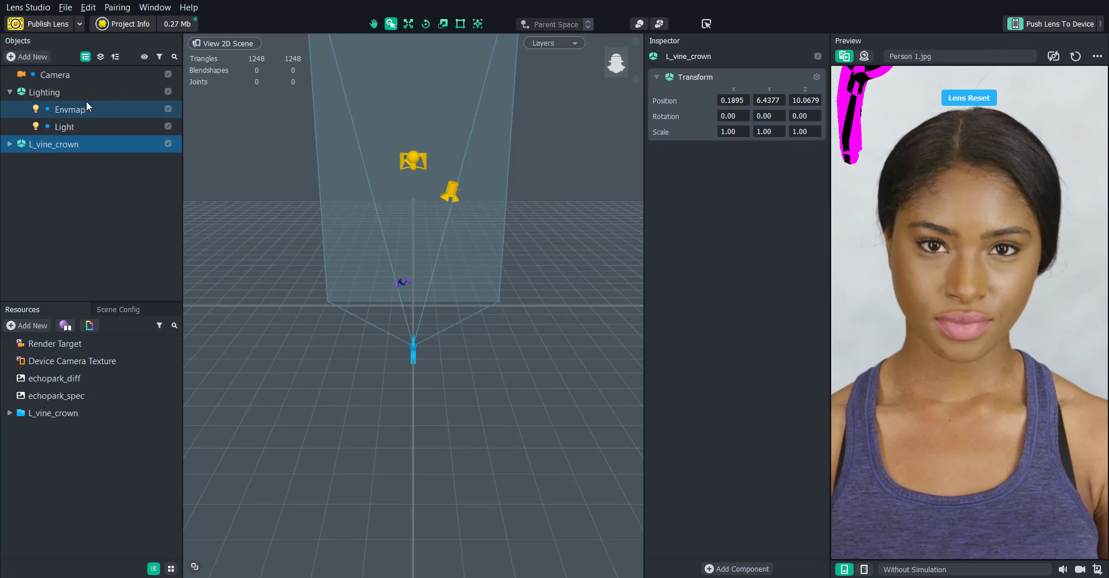
- In Lens Studio, add a Head Binding to the scene and parent L_vine_crown to it
click(40, 56)
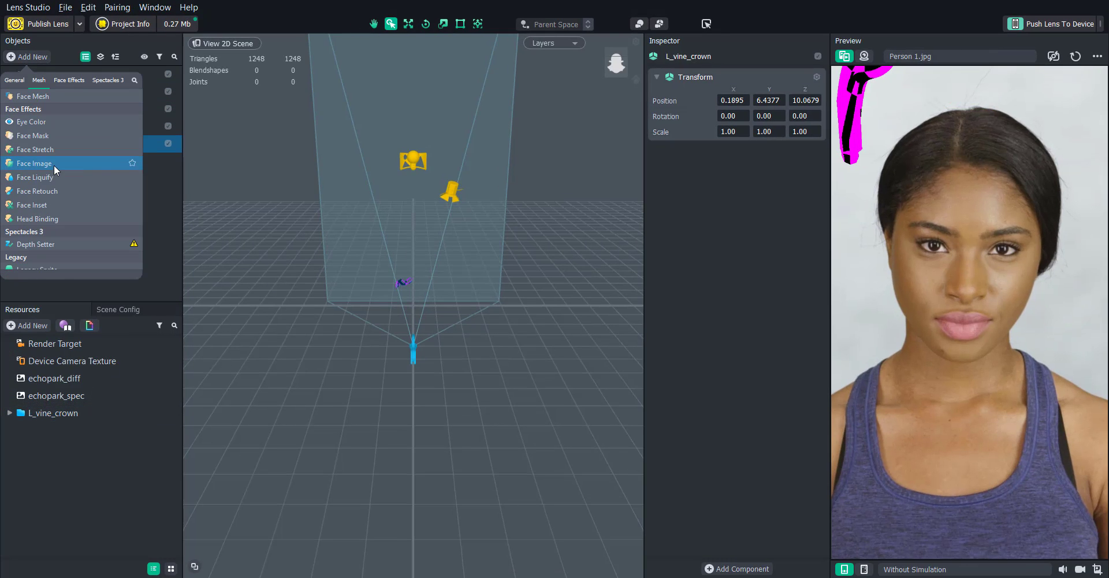
click(63, 222)
drag(60, 176, 87, 116)
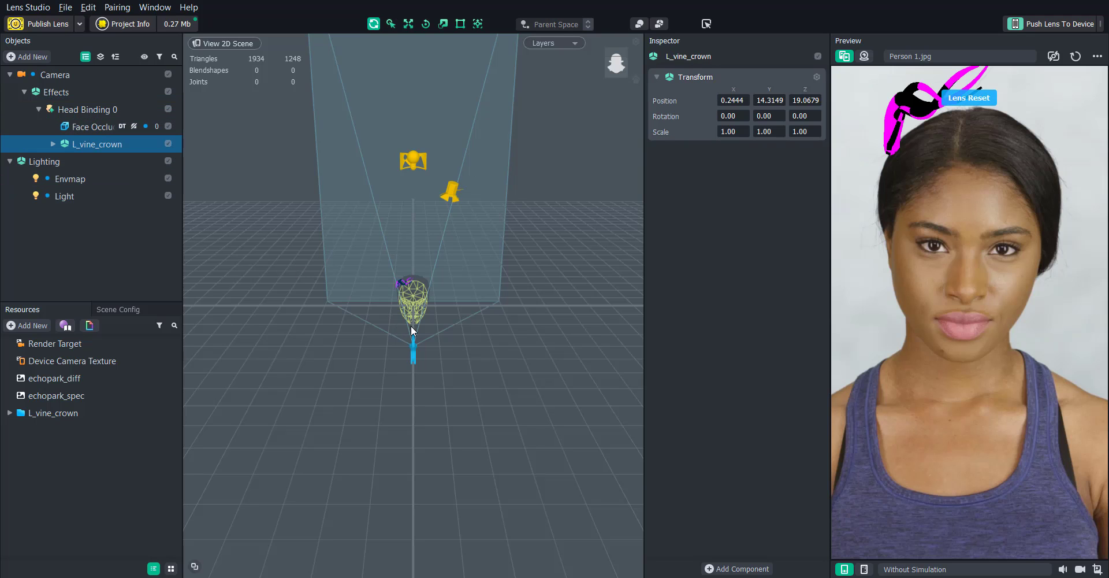
- Move L_vine_crown down and back onto the side of the forehead, to about Y 8.04 and Z 10.20
drag(411, 325, 444, 315)
scroll(416, 321, up, 8)
click(408, 24)
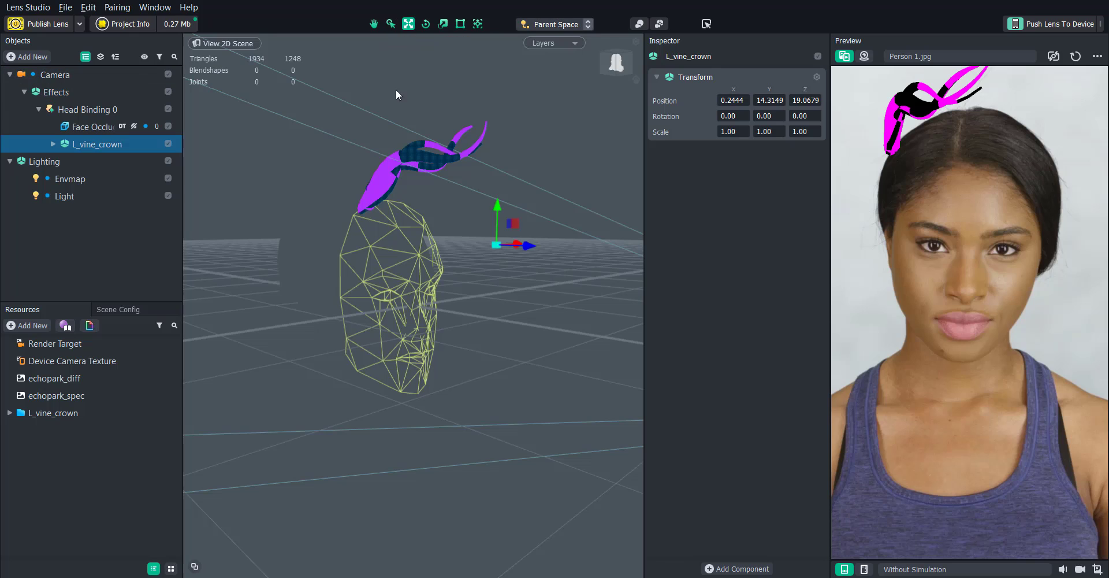
drag(496, 214, 480, 285)
drag(527, 322, 449, 330)
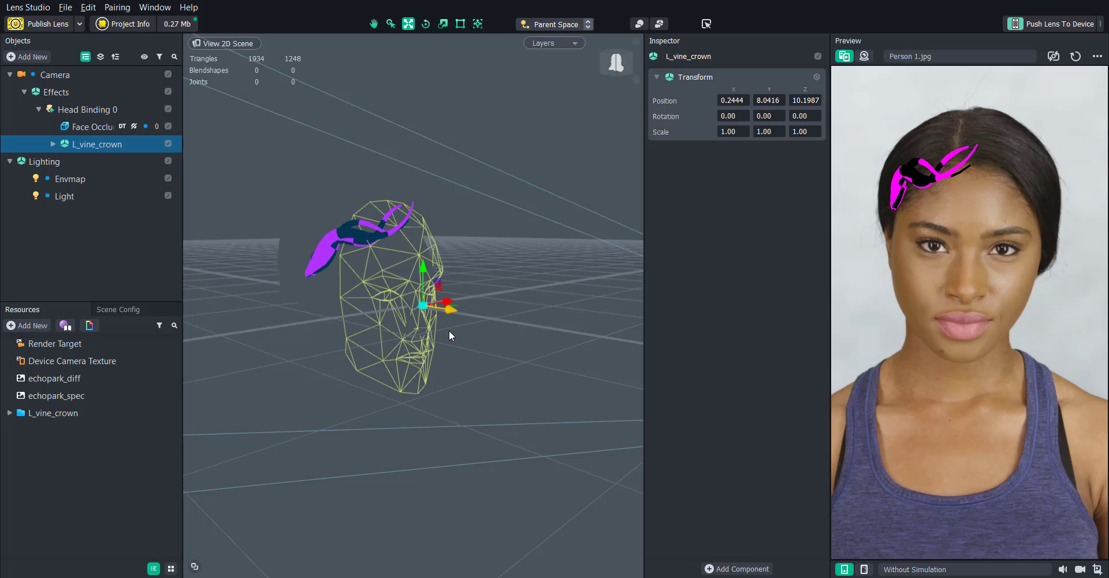
- Duplicate L_vine_crown and mirror the copy to the other side of the head with an X scale of -1
right_click(89, 144)
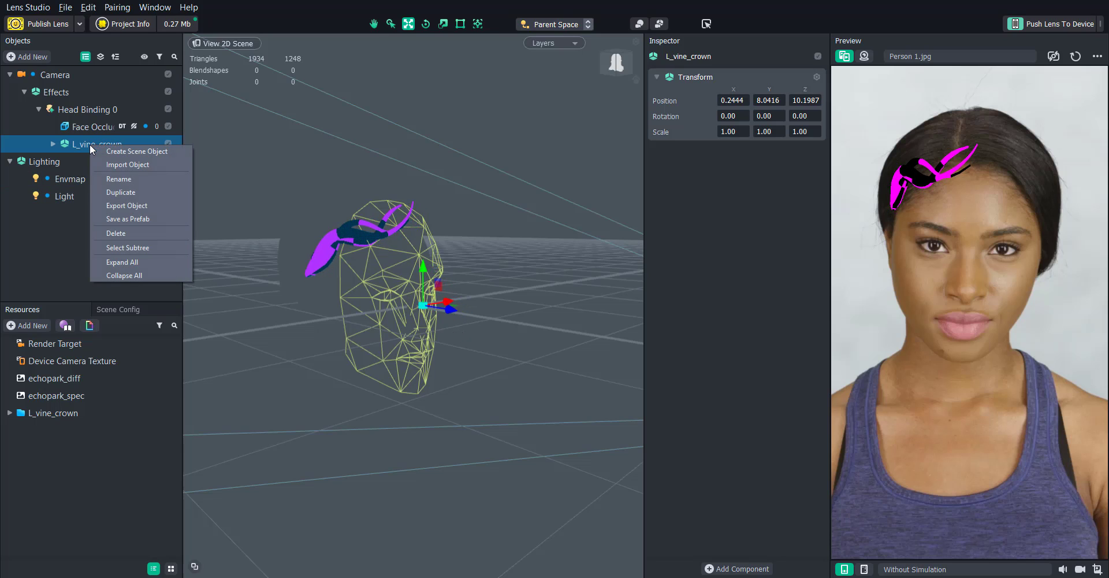
click(107, 192)
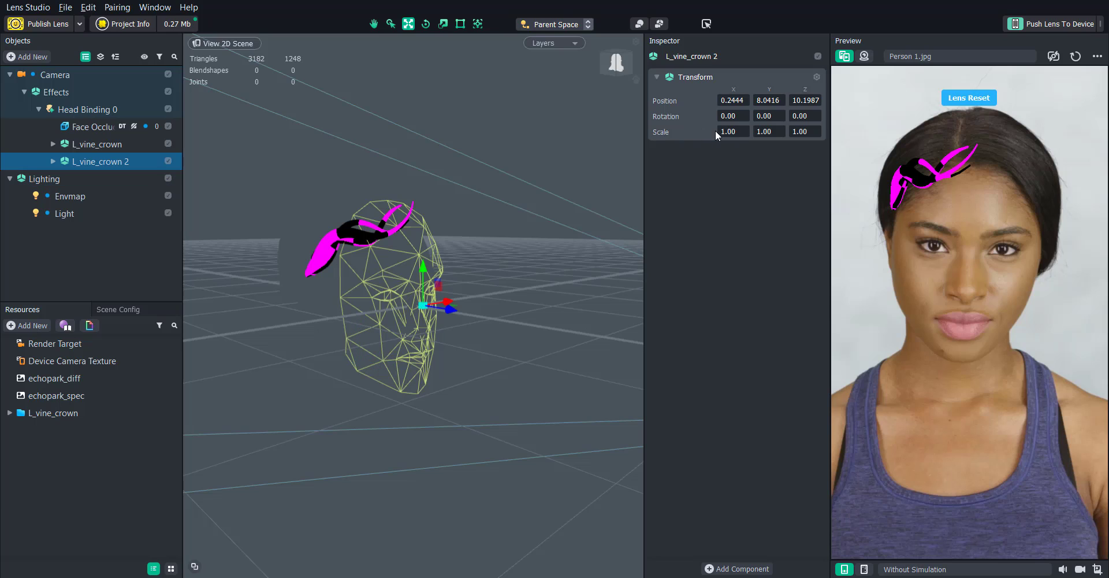
text(-)
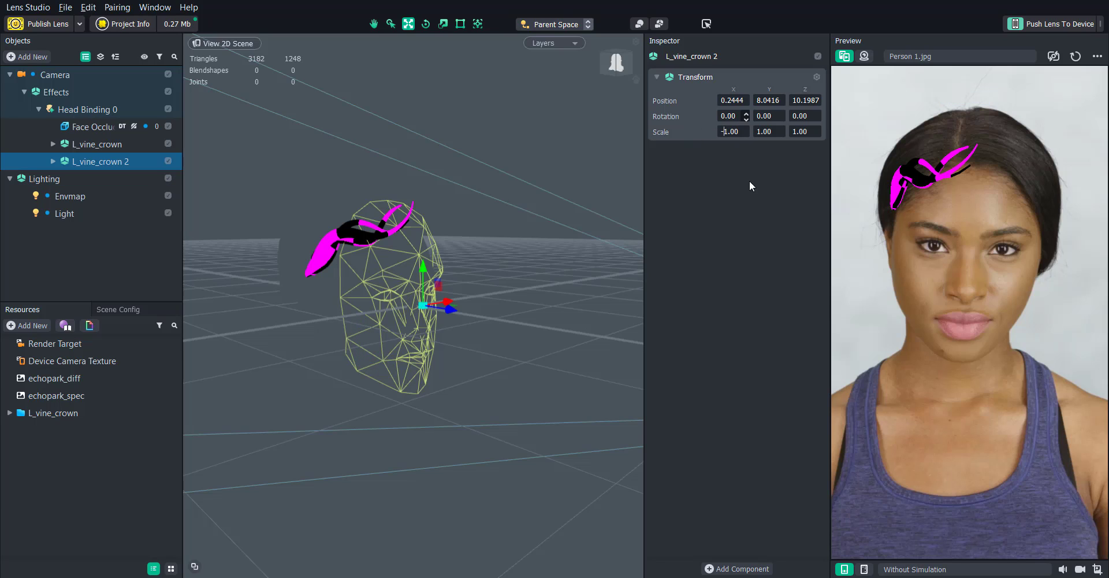
click(751, 195)
- Expand both vine crown objects to show their meshes and add the Iridescence material to the resources
click(53, 161)
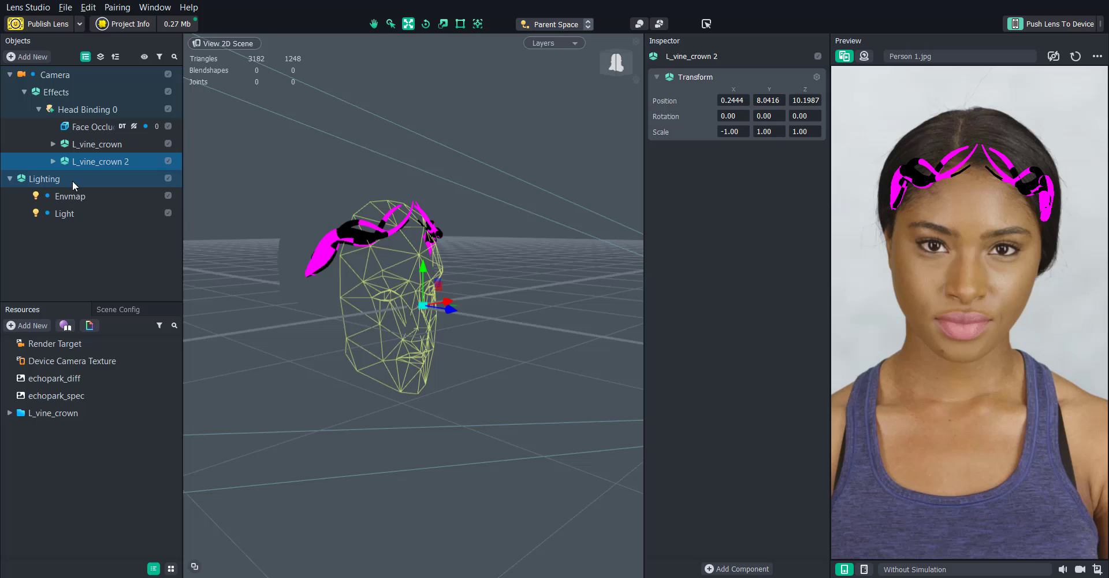
click(52, 144)
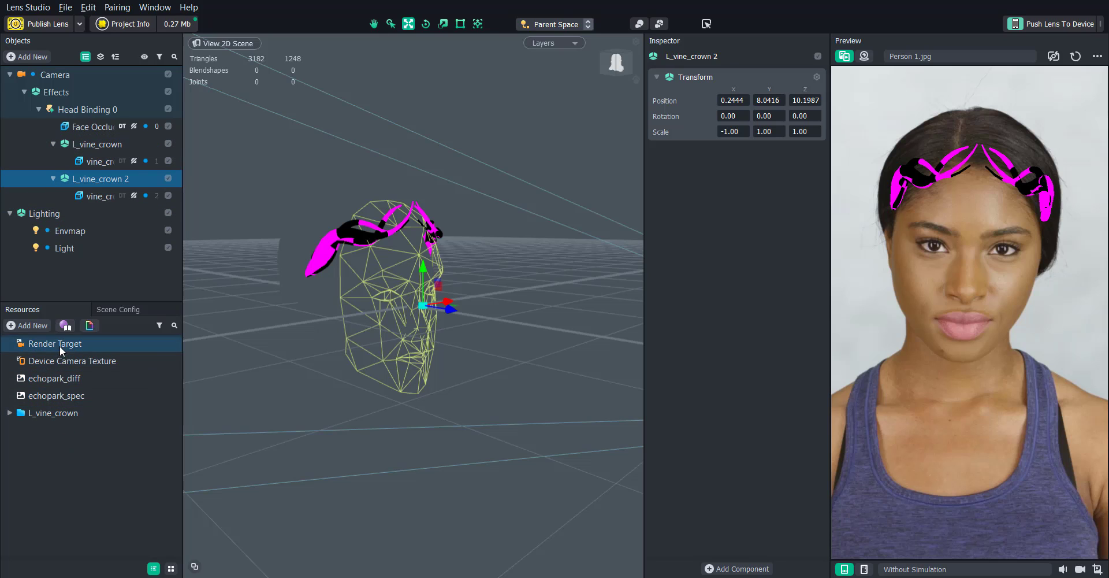
click(65, 325)
double_click(456, 264)
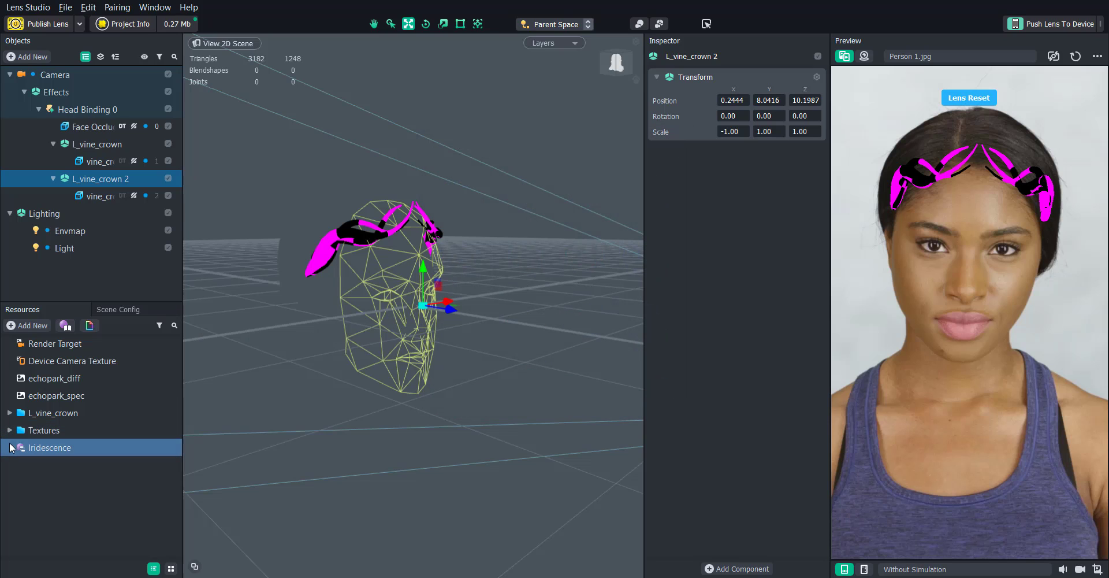
- Assign the Iridescence material to the vine meshes under L_vine_crown 2 and L_vine_crown
click(99, 196)
click(751, 201)
double_click(486, 170)
click(98, 161)
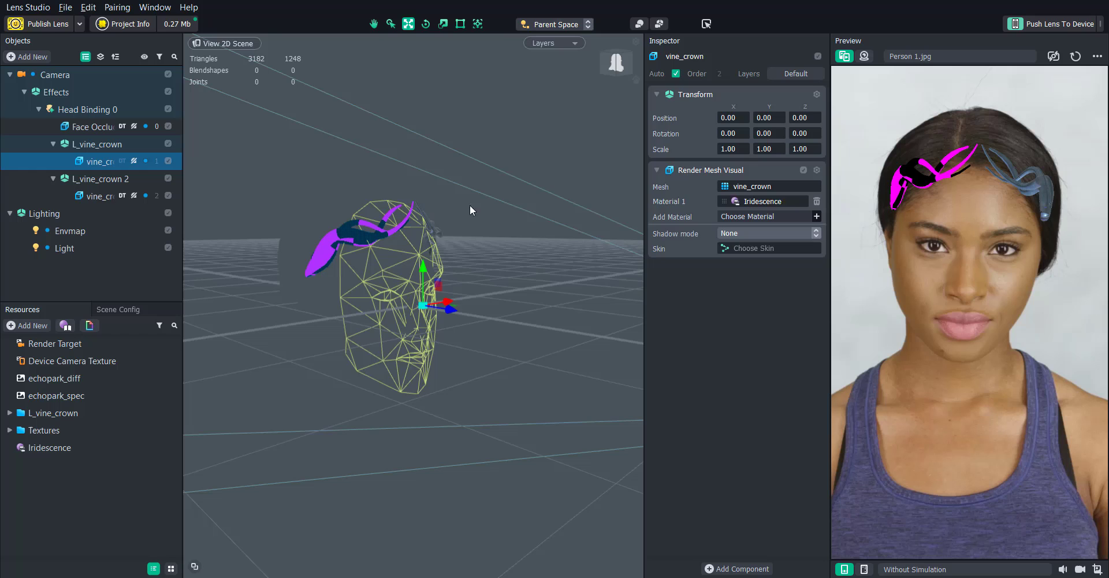
click(751, 201)
double_click(556, 169)
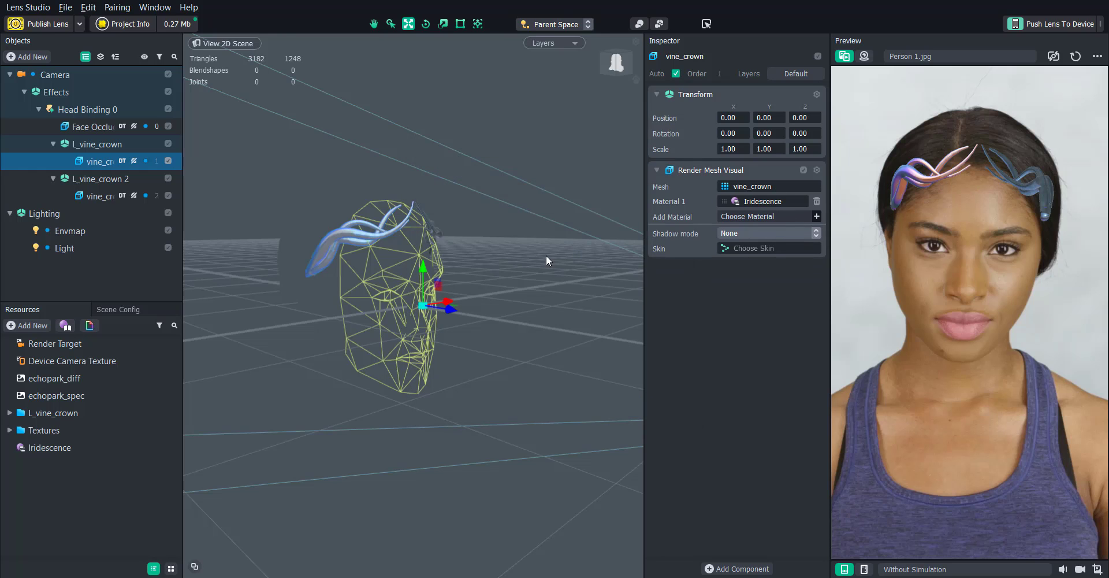
- Make the Iridescence material two-sided
drag(546, 256, 482, 262)
click(110, 448)
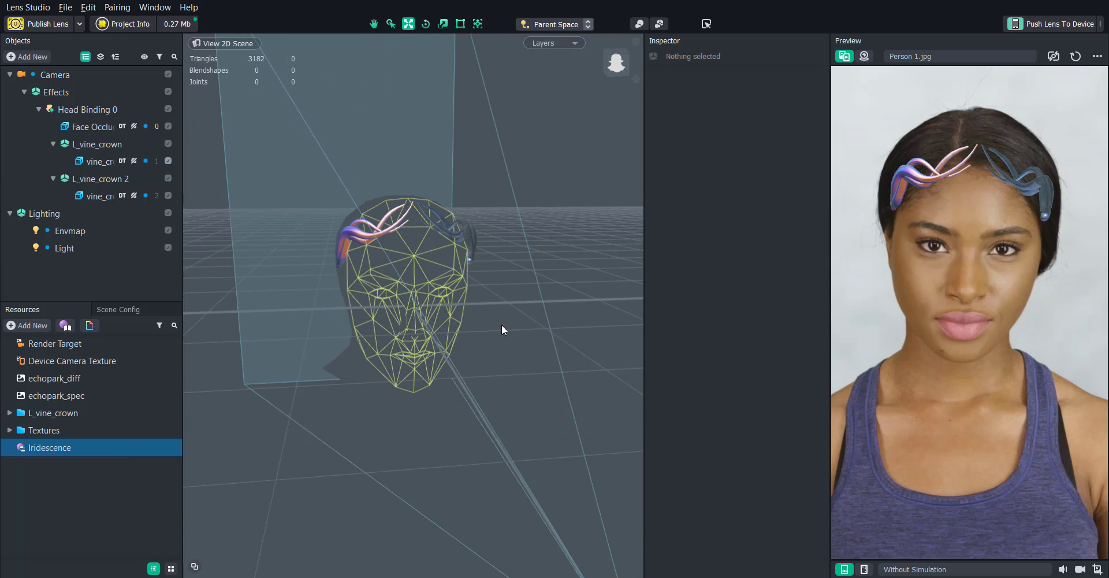
click(722, 164)
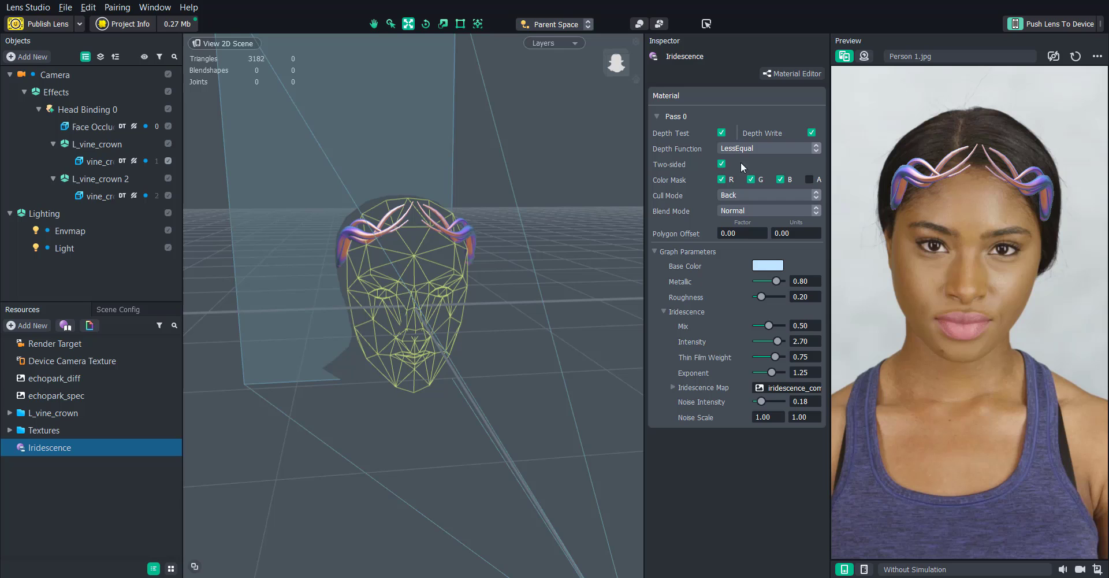
- Change the Iridescence material's base color to a slightly darkened pure green
click(768, 264)
drag(650, 173, 631, 164)
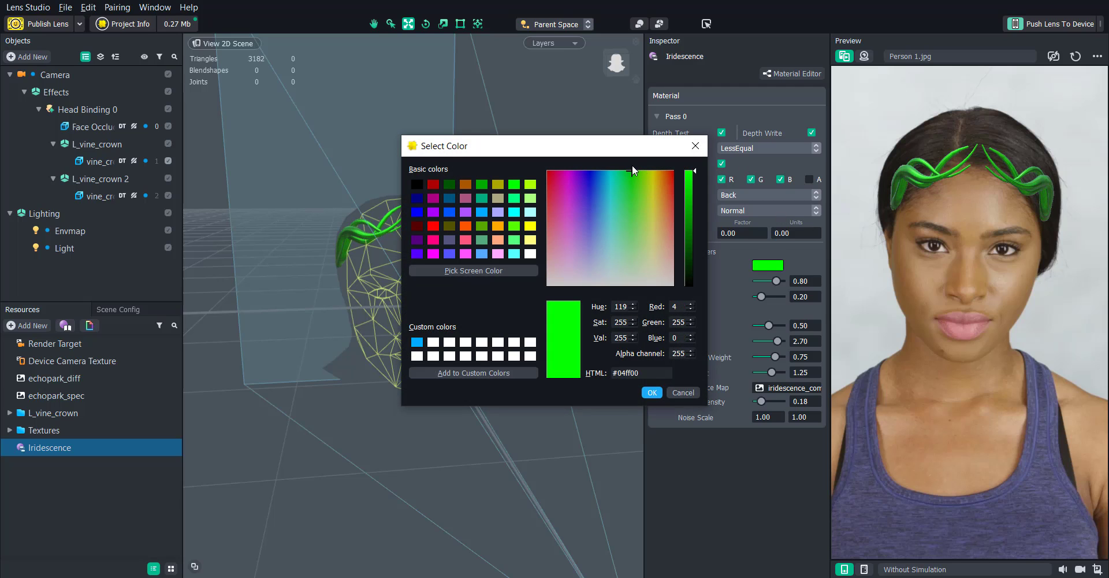
click(693, 197)
click(652, 395)
- Set metallic to 1, roughness 0.36, mix 1, intensity 3, thin film weight 0.55, exponent 1.48, noise intensity 0.81 and noise scale 3 by 3
drag(776, 281, 782, 278)
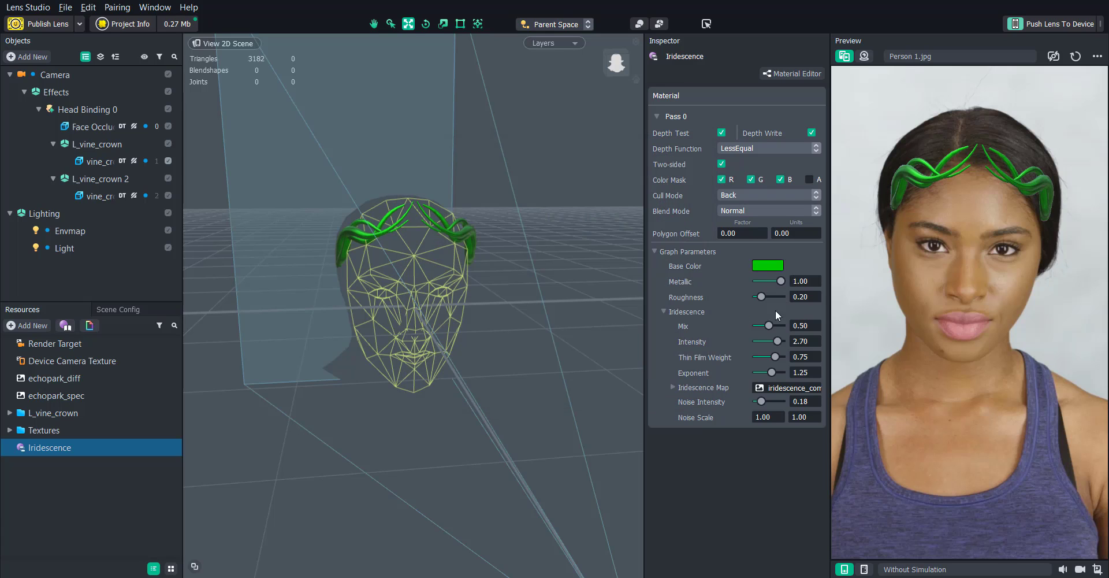
mouse_move(774, 325)
mouse_down()
mouse_move(788, 319)
mouse_move(765, 296)
mouse_up()
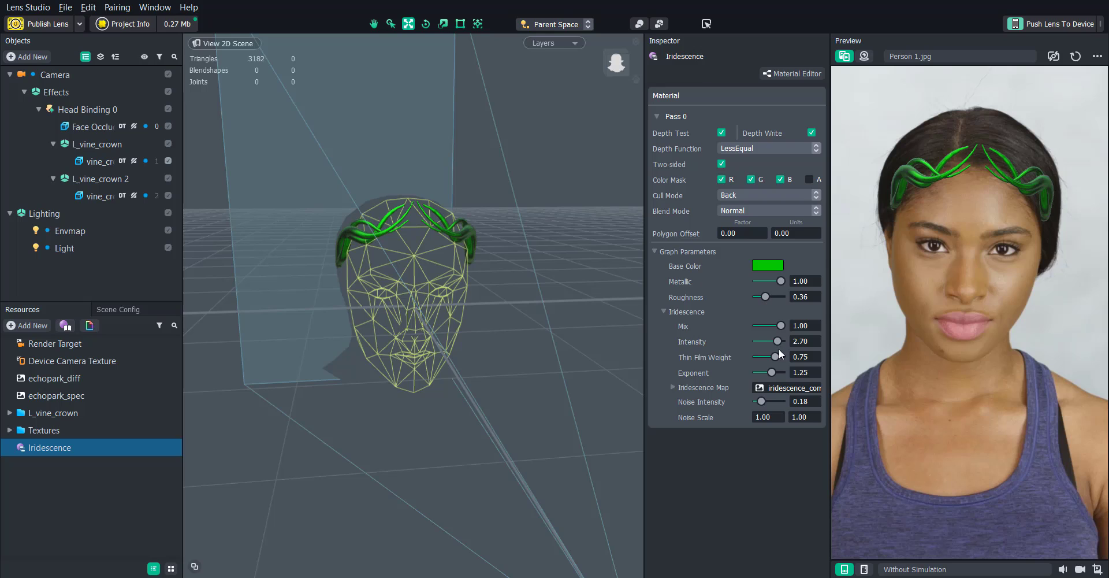
drag(772, 356, 774, 375)
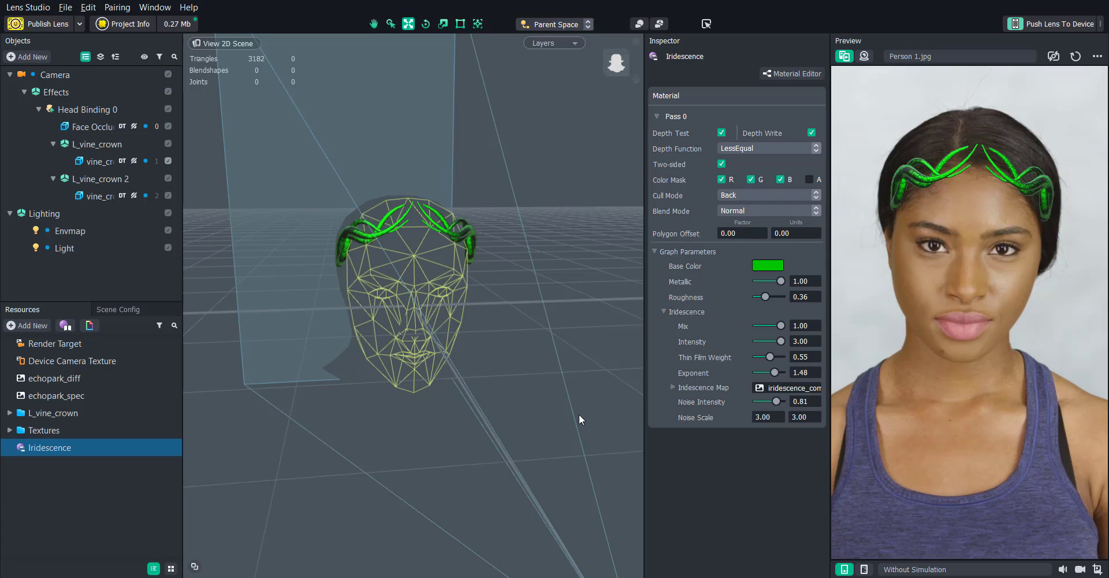
- Open the Iridescence material's node graph and add a Linear Gradient node below the Roughness parameter node
double_click(67, 451)
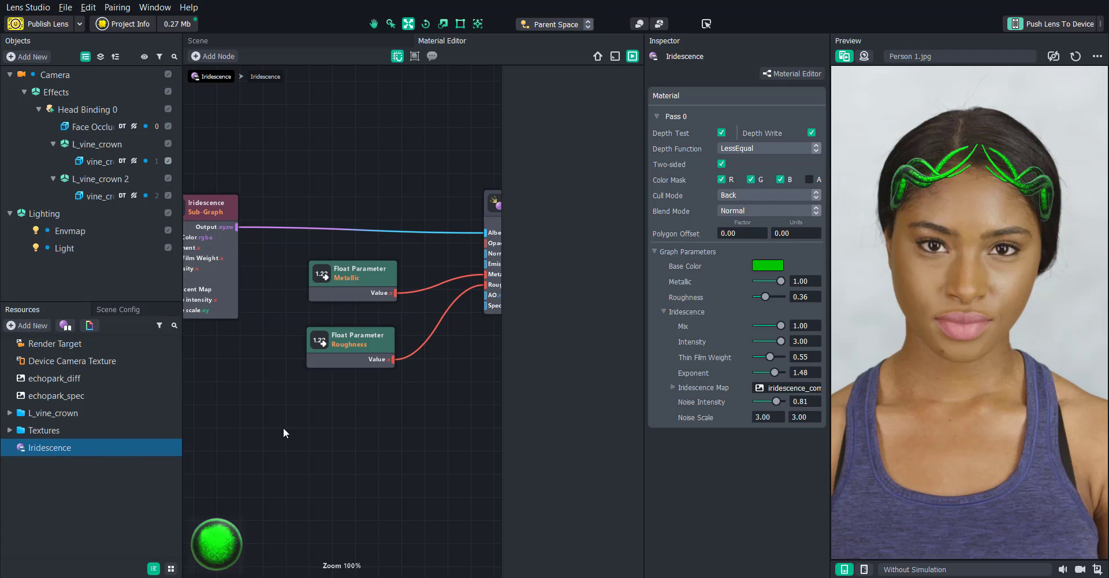
scroll(434, 400, down, 6)
middle_drag(449, 422, 424, 342)
right_click(424, 343)
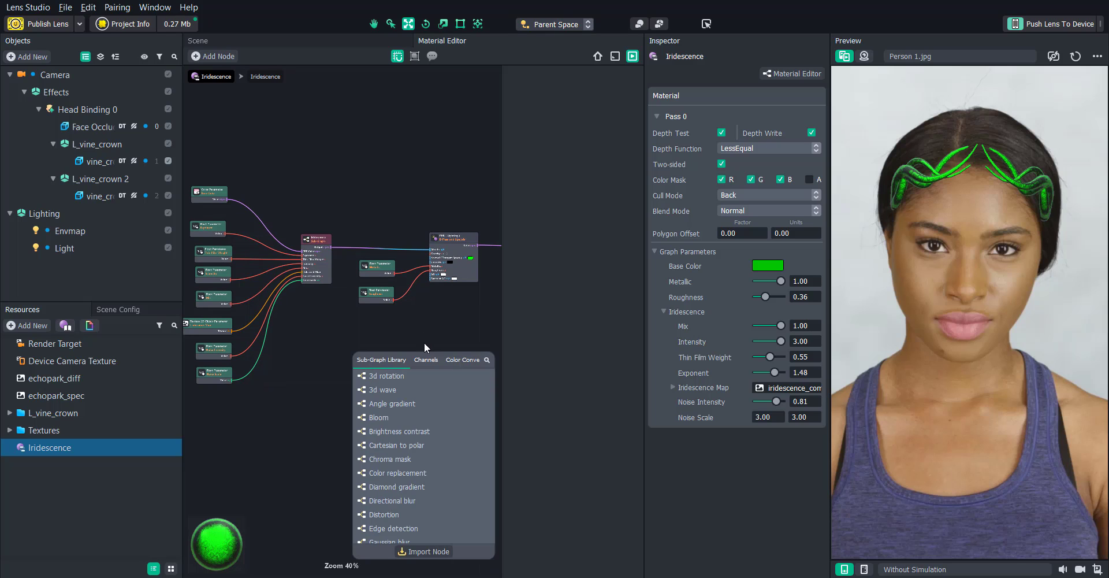
text(linear)
click(401, 374)
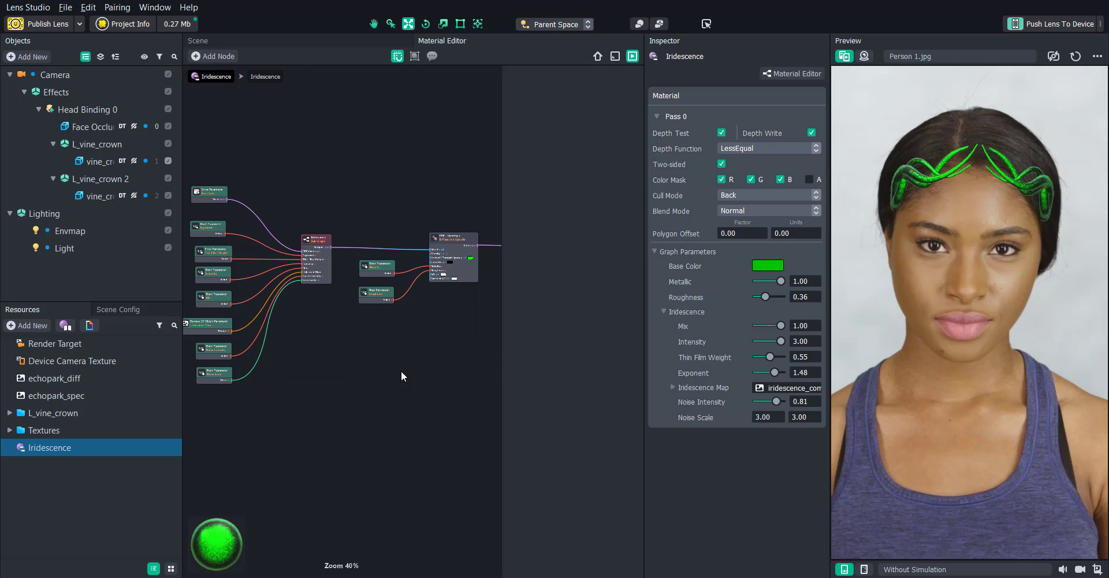
drag(413, 350, 397, 352)
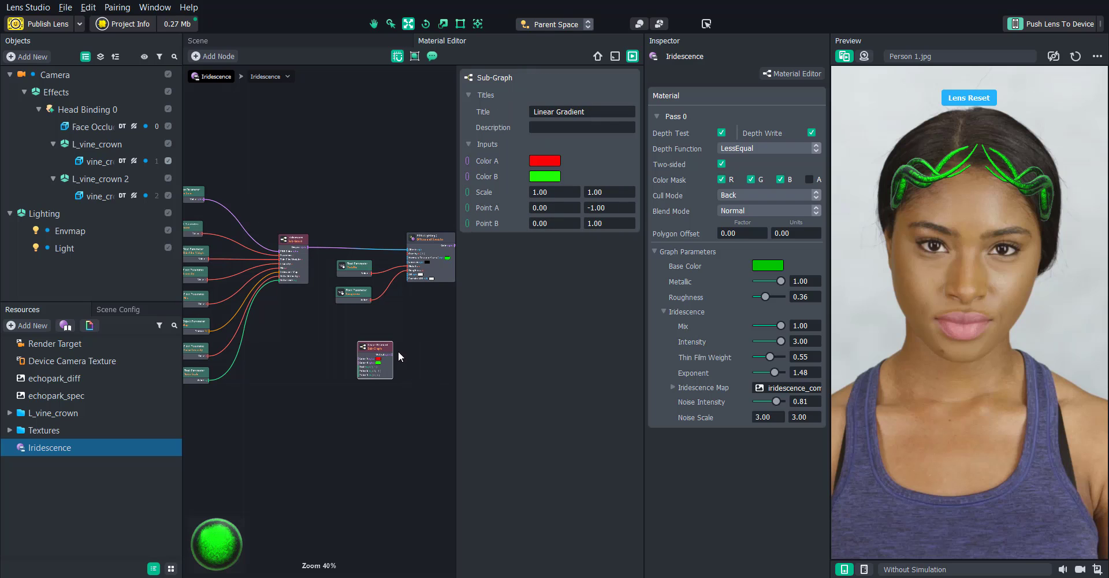
- Set the Linear Gradient node's Color A to black and Color B to white
scroll(397, 352, up, 5)
click(542, 161)
click(417, 184)
click(652, 393)
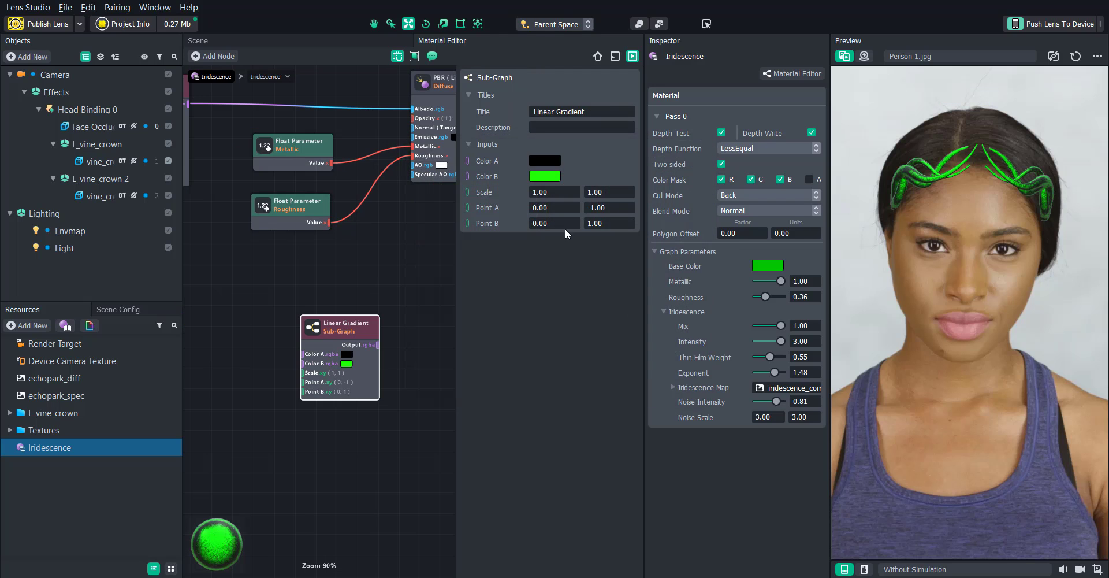
click(544, 177)
click(529, 253)
click(651, 392)
- Add a Round node beside the Linear Gradient and connect the gradient's output to its input
scroll(358, 338, down, 4)
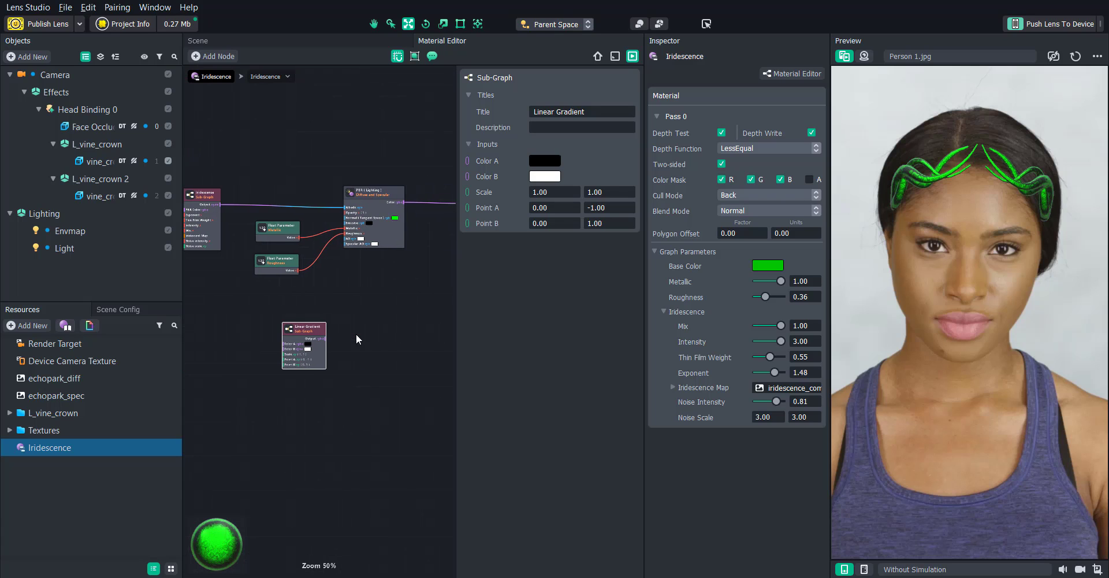
right_click(386, 342)
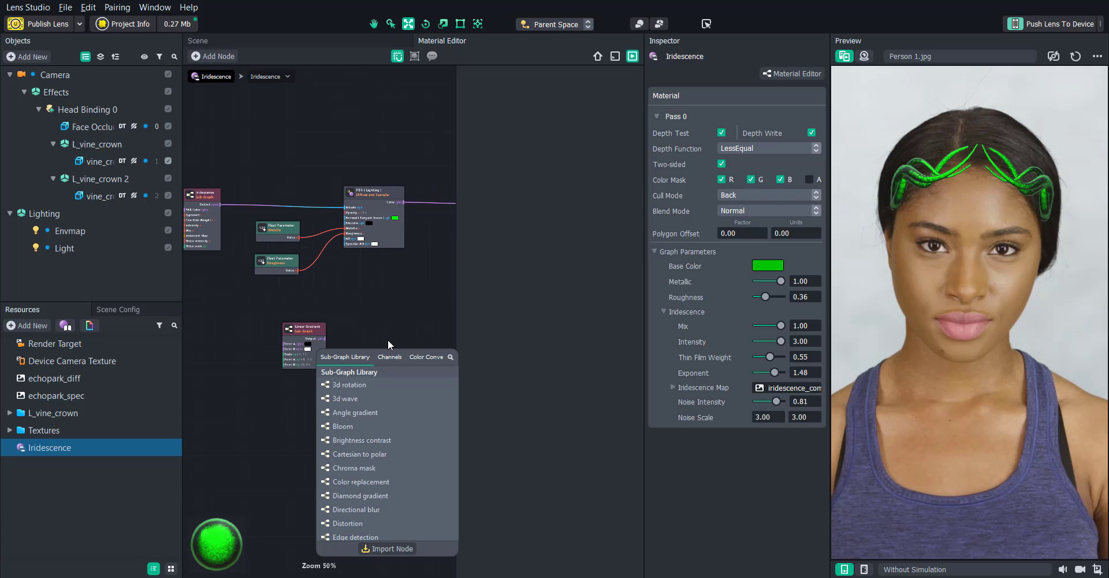
text(round)
click(358, 377)
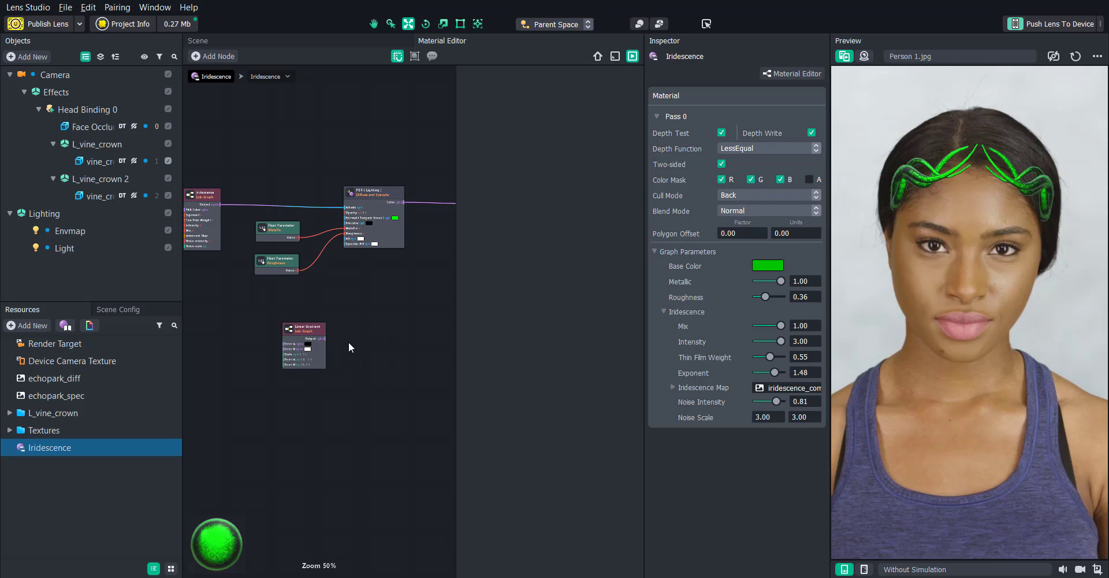
drag(326, 338, 401, 346)
drag(402, 346, 370, 326)
- Add a Discard node between the PBR and Shader nodes, with the PBR color feeding A and the Round output feeding Bool
right_click(432, 317)
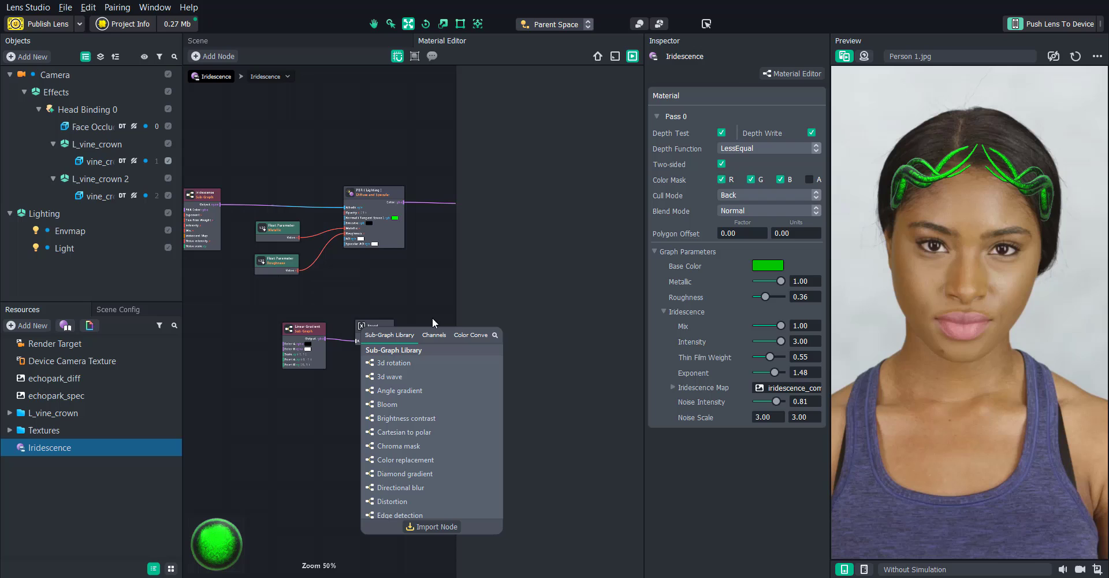
text(disca)
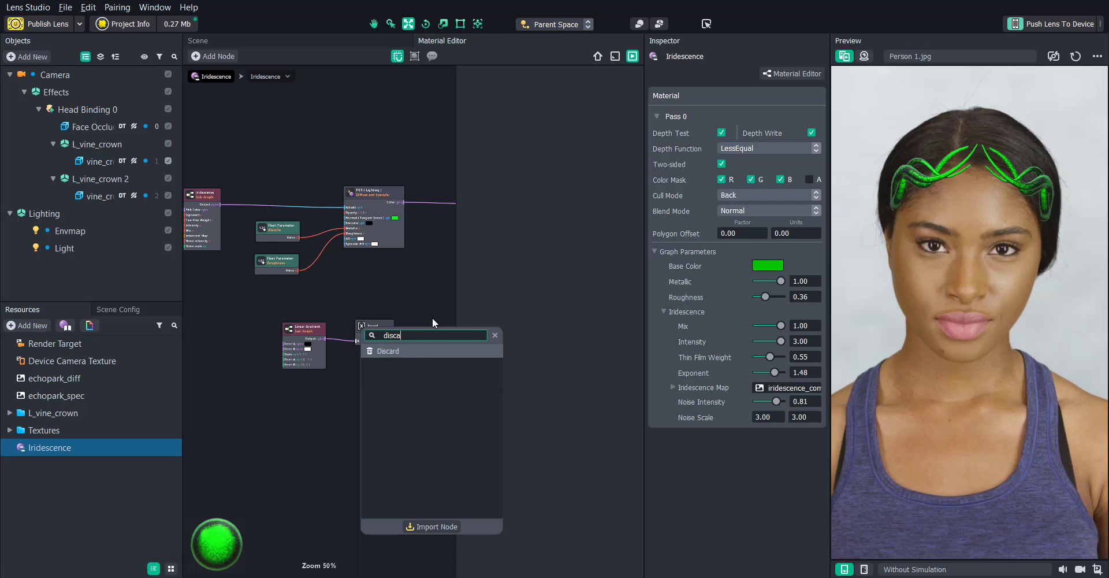
click(410, 352)
drag(418, 355, 419, 329)
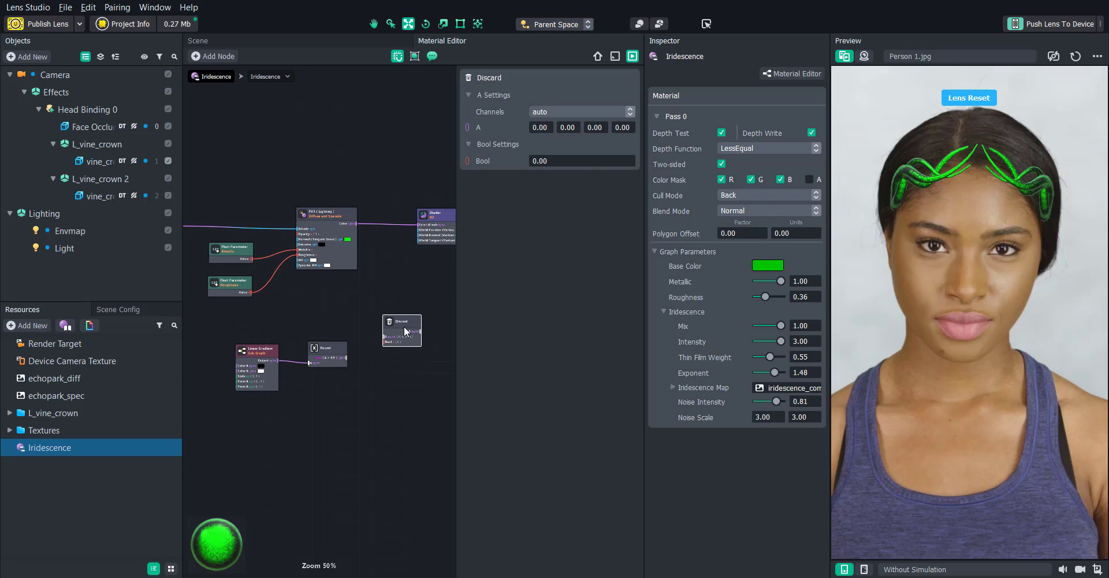
drag(346, 357, 386, 341)
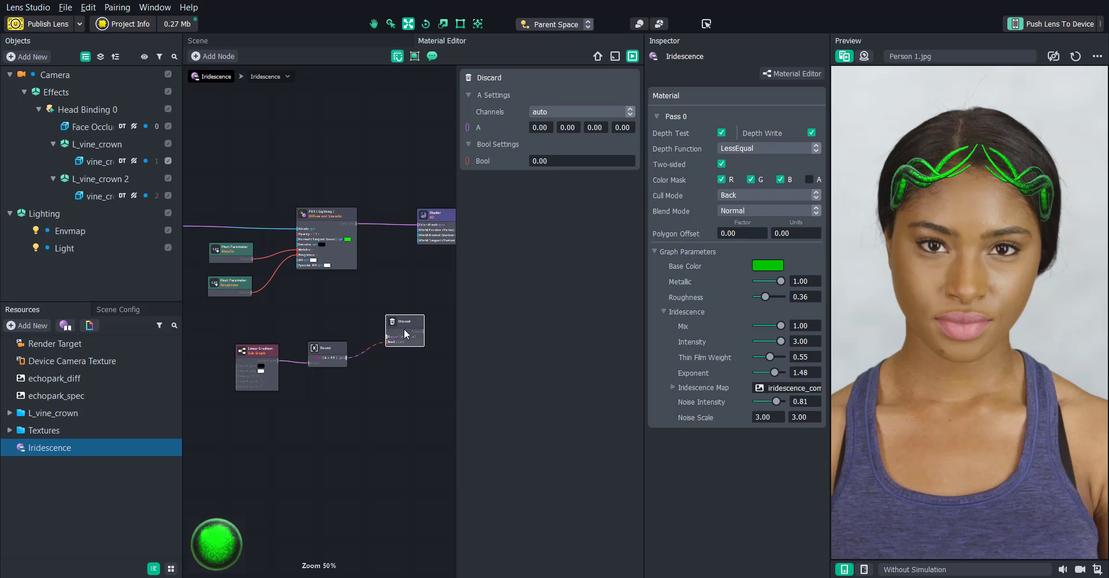
mouse_move(418, 224)
mouse_down()
mouse_move(379, 300)
mouse_move(387, 337)
mouse_move(420, 269)
mouse_move(410, 234)
mouse_up()
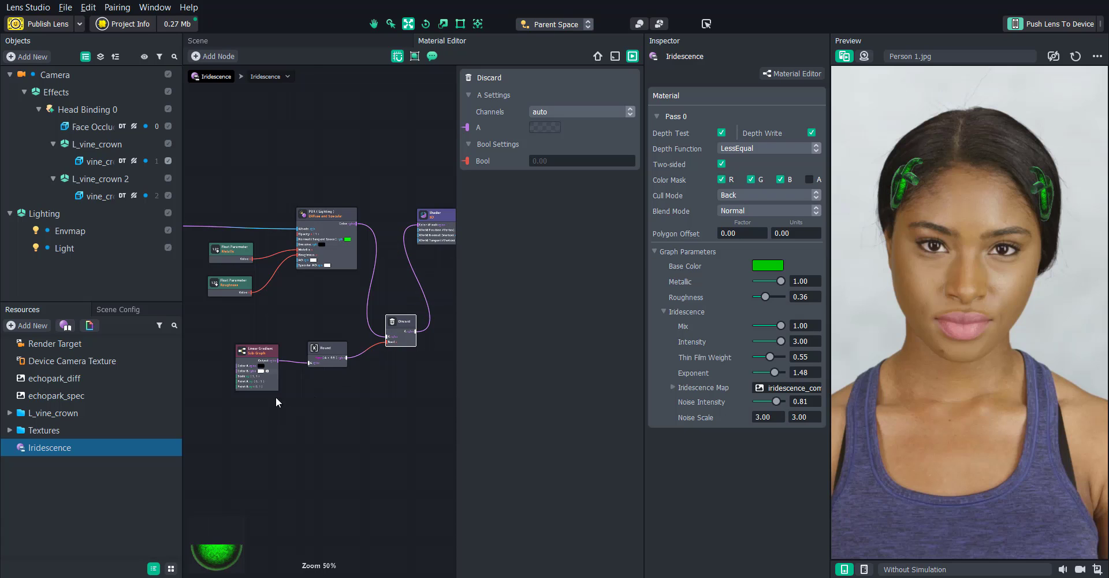
- Show the Linear Gradient node's preview and set its Point A Y value to 1
scroll(295, 404, up, 3)
middle_drag(308, 417, 421, 401)
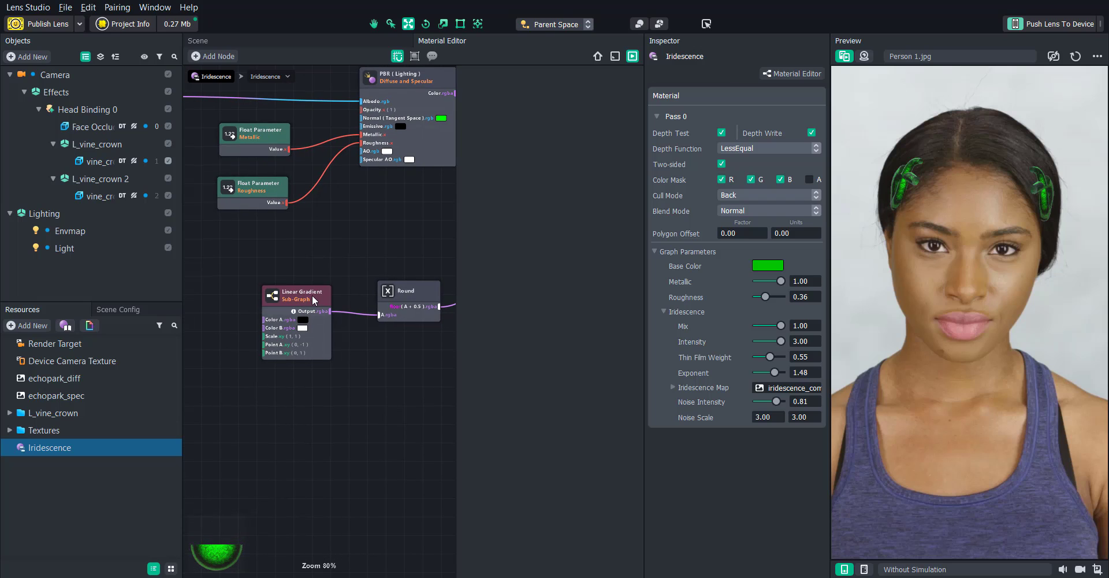
click(314, 301)
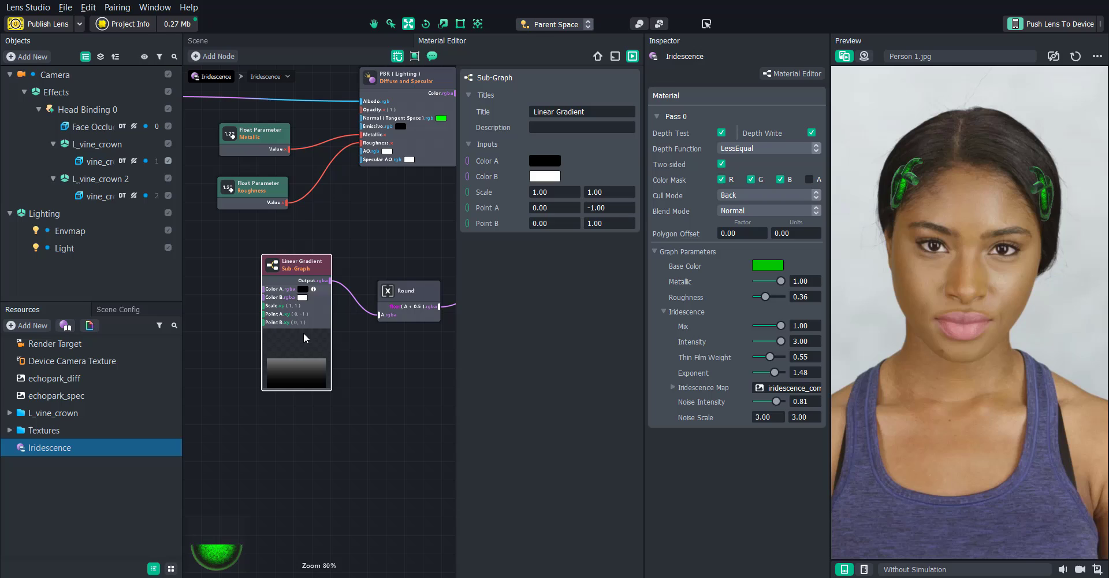
double_click(598, 207)
text(1)
key(Return)
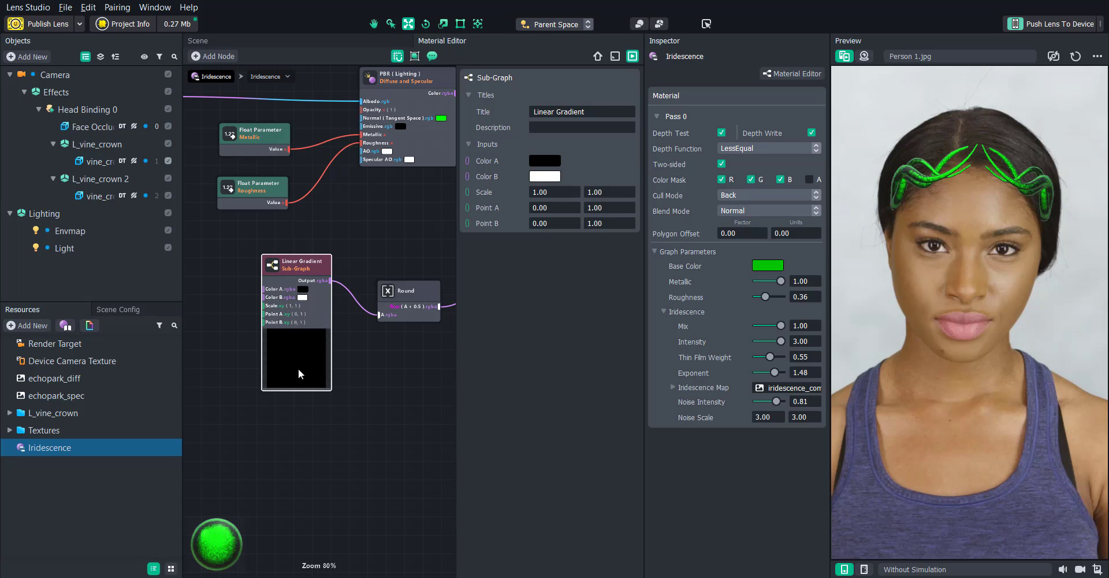
- Try the Linear Gradient's Point A Y value at -2 and at -3
double_click(595, 207)
text(-2)
key(Return)
double_click(601, 207)
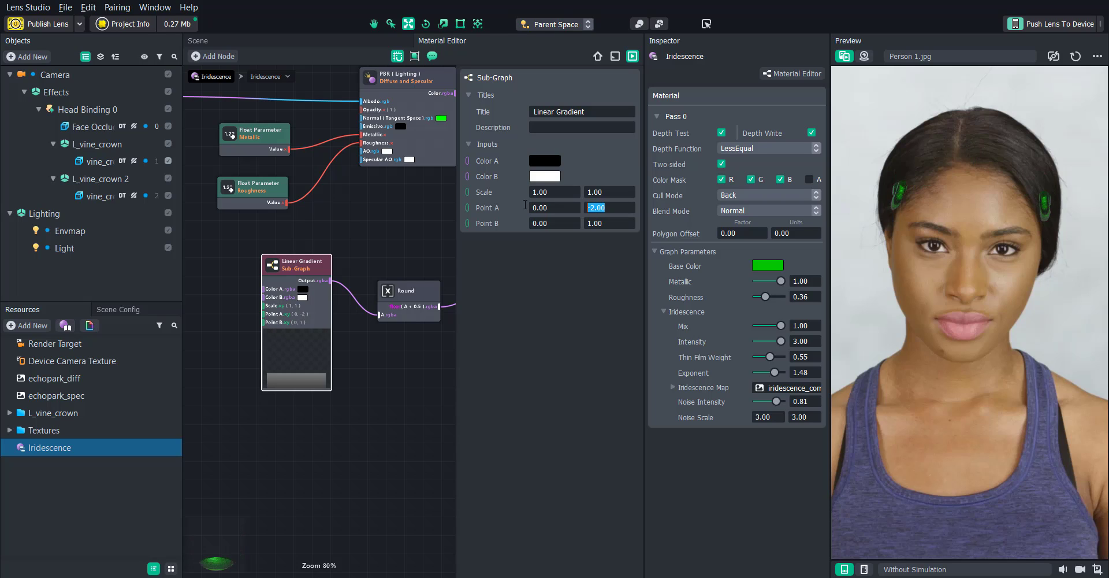
text(-3)
key(Return)
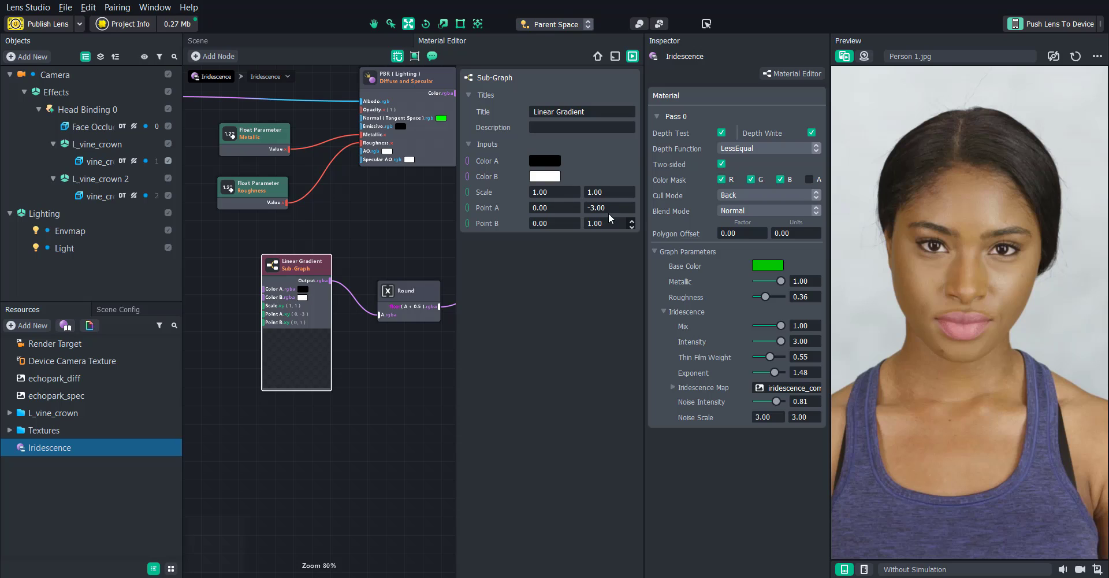
- Return the Linear Gradient's Point A Y value to 1
double_click(629, 208)
text(1)
key(Return)
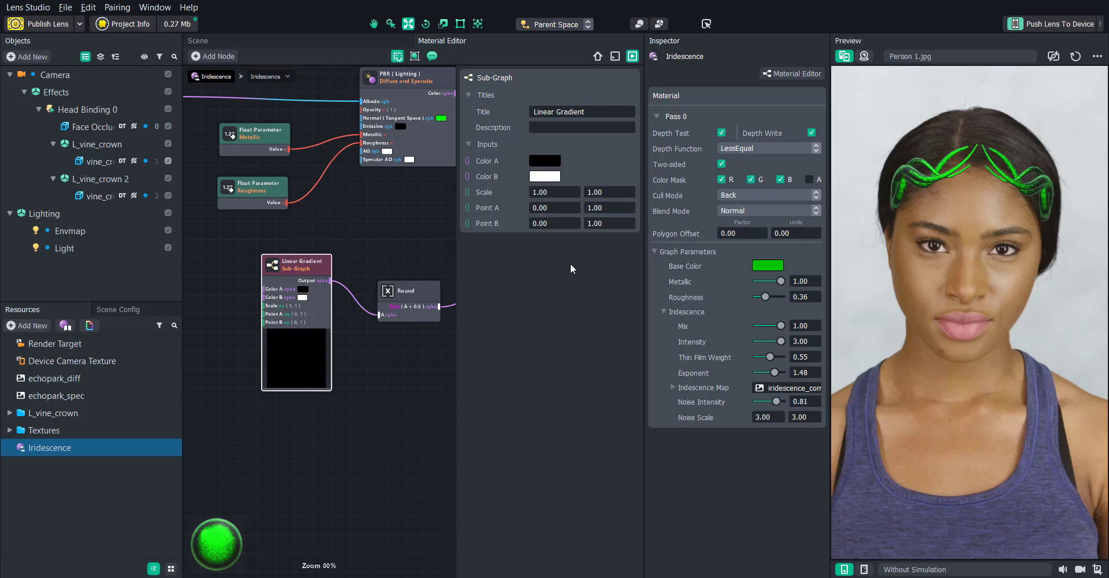
- Add a Remap node above the Linear Gradient and feed the gradient's output into the Remap's Value input
click(338, 458)
drag(310, 270, 255, 329)
right_click(332, 383)
text(remap)
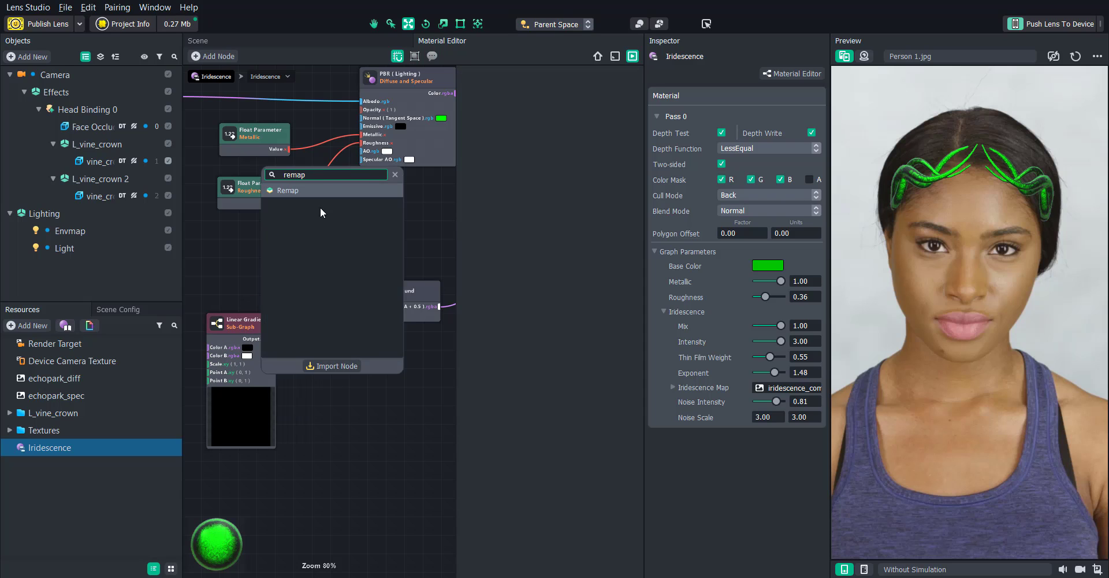
key(Return)
drag(359, 355, 299, 245)
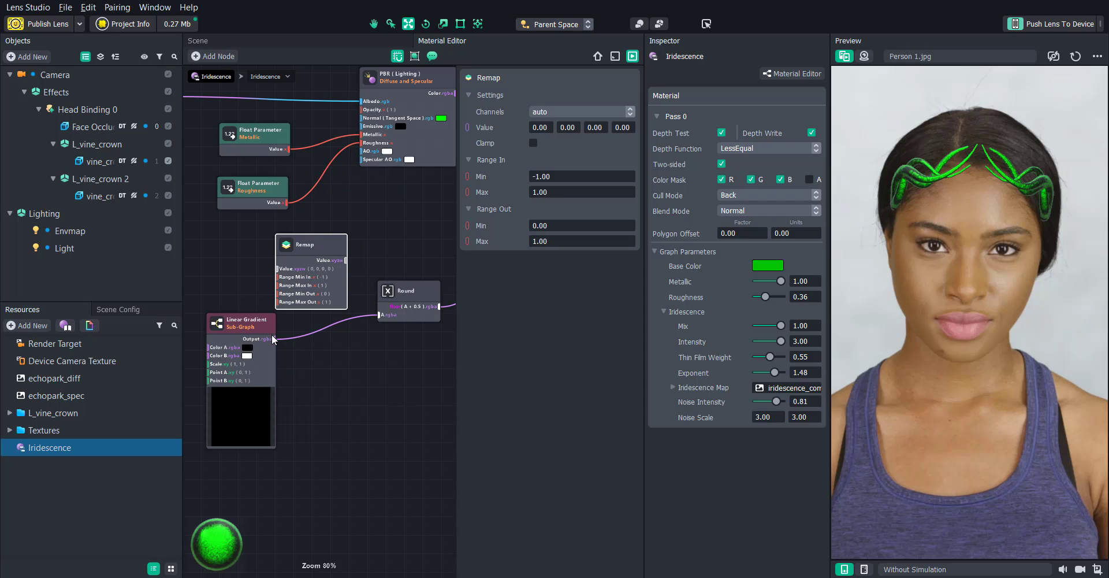
drag(273, 340, 326, 235)
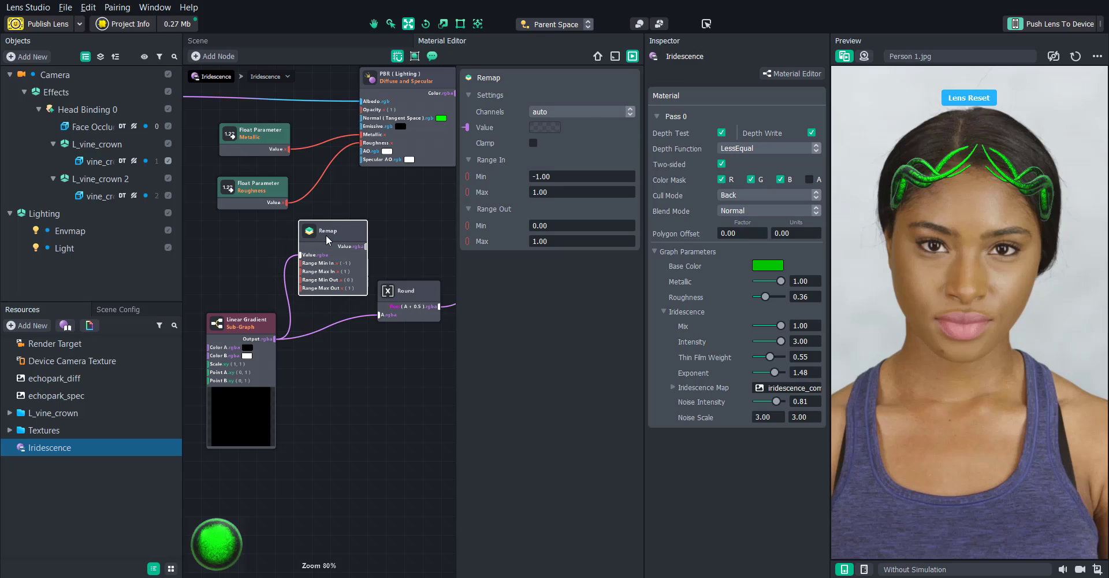
- Set the Remap node's Range In to a minimum of 0.1 and a maximum of 0.5
double_click(555, 176)
text(.1)
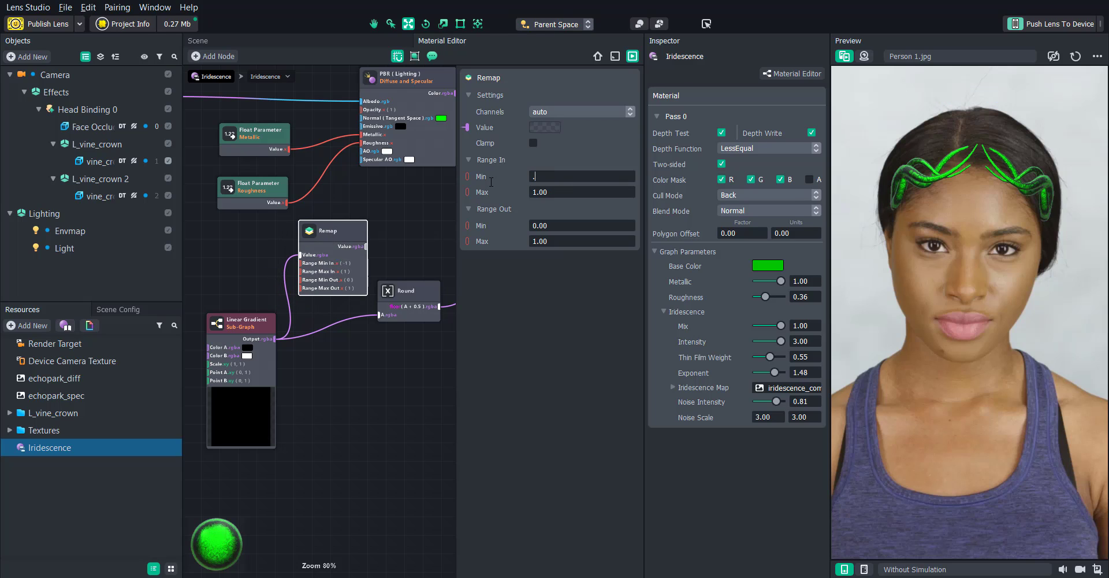
double_click(561, 191)
text(.5)
key(Return)
- Add a Mix node above the PBR node and connect the Remap output to its Ratio input
middle_drag(372, 206, 362, 304)
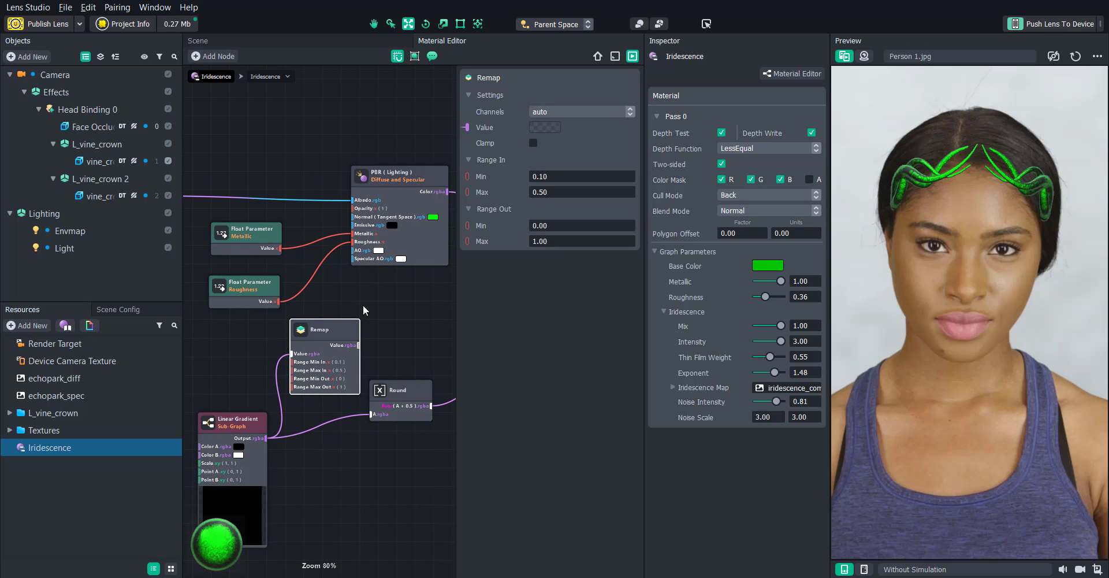
click(366, 282)
key(Tab)
text(mix)
click(370, 328)
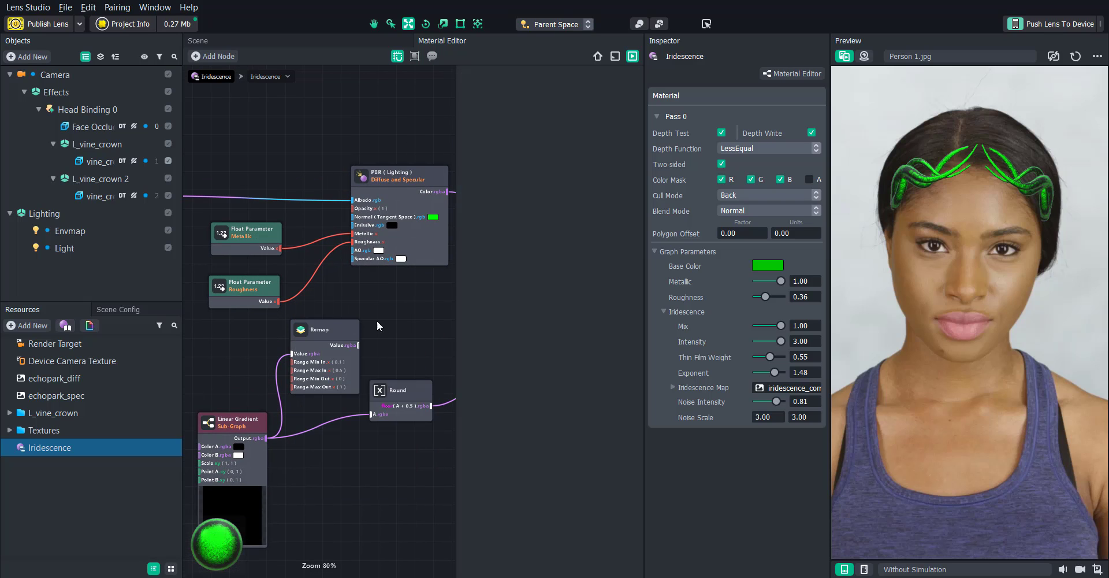
drag(405, 284, 299, 95)
middle_drag(336, 255, 373, 300)
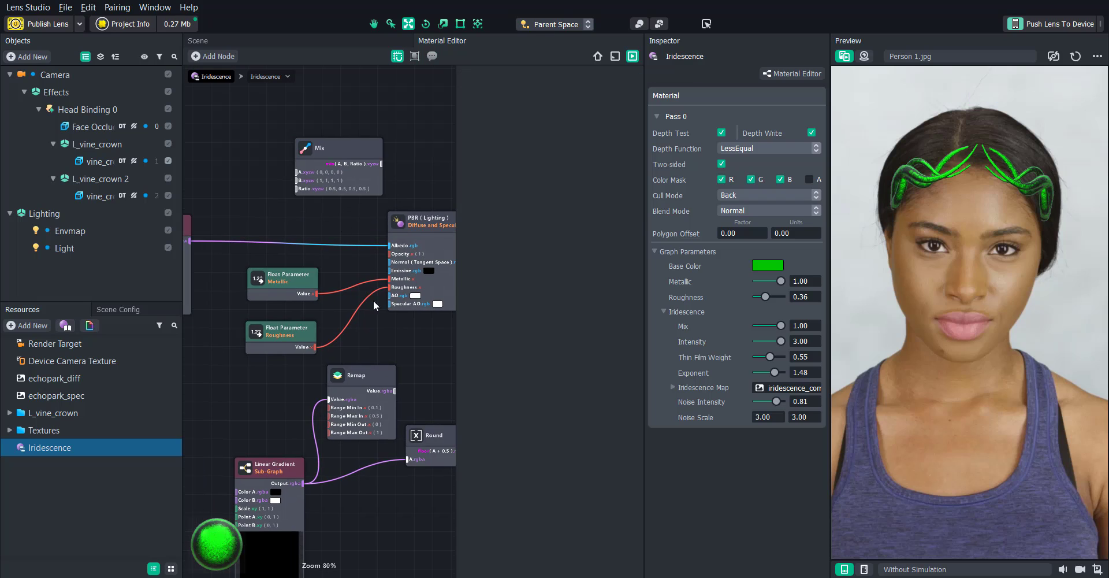
drag(395, 391, 293, 189)
- Add a Color Parameter node beside the Mix node and title it Edge Color
right_click(248, 189)
text(color)
click(232, 348)
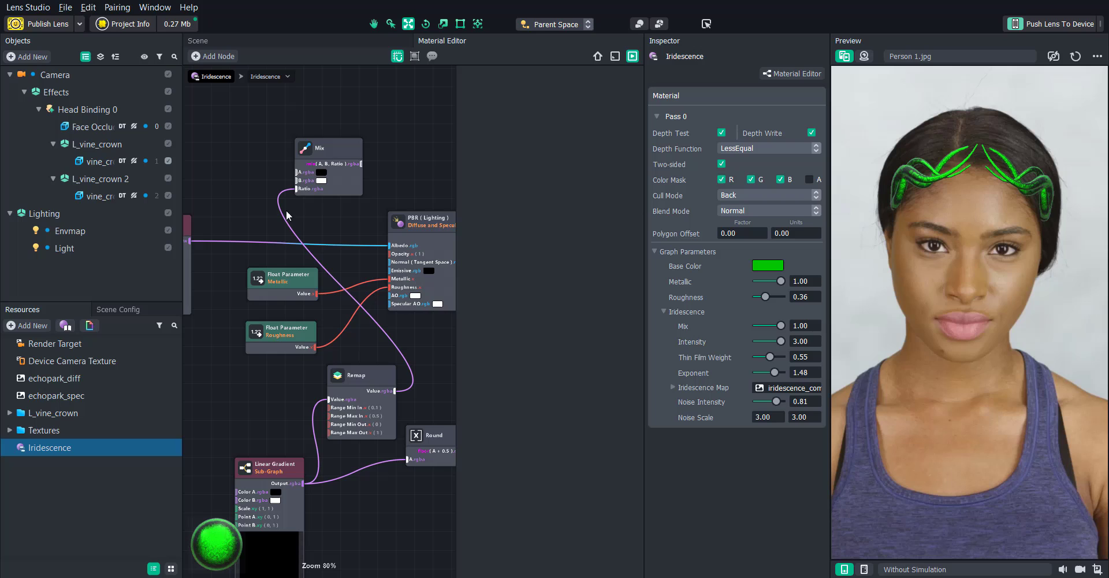
text(Edge Color)
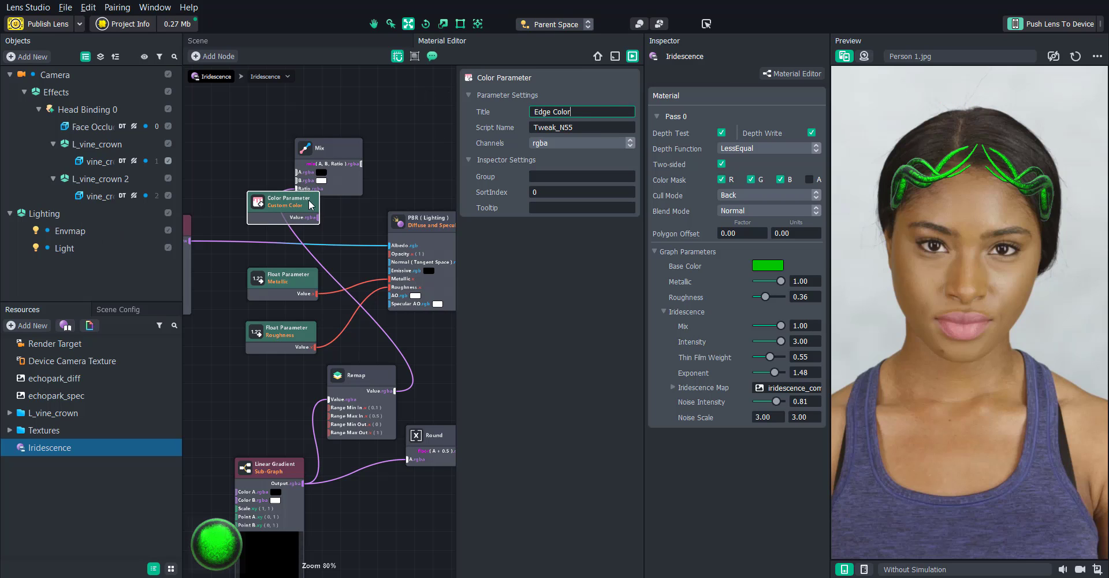
- Wire Edge Color into the Mix's B, the Iridescence output into its A, and the Mix result into the PBR Albedo
drag(312, 205, 306, 177)
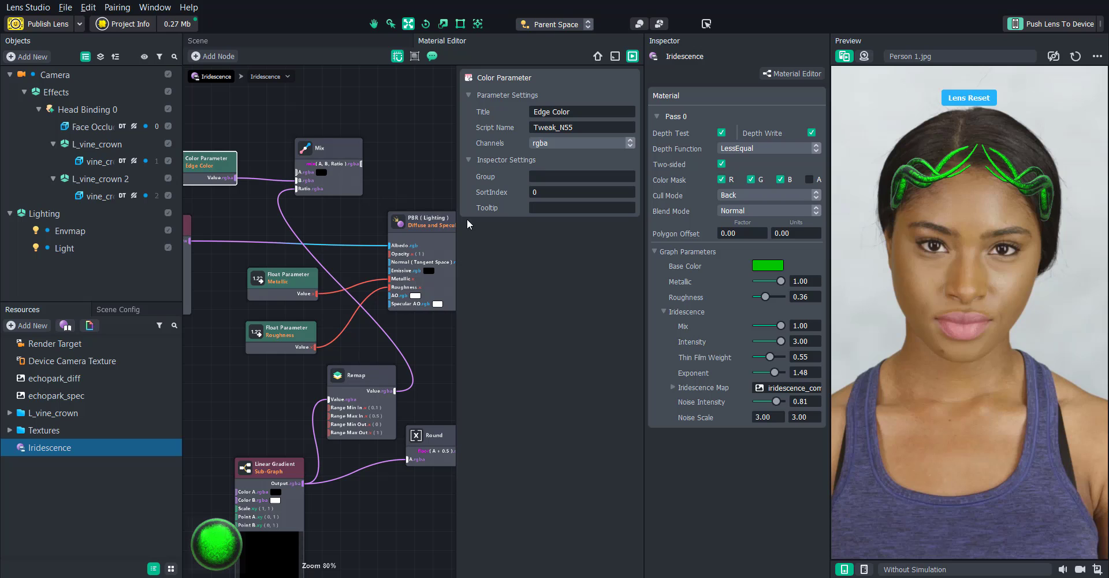
drag(391, 245, 296, 171)
drag(362, 164, 396, 251)
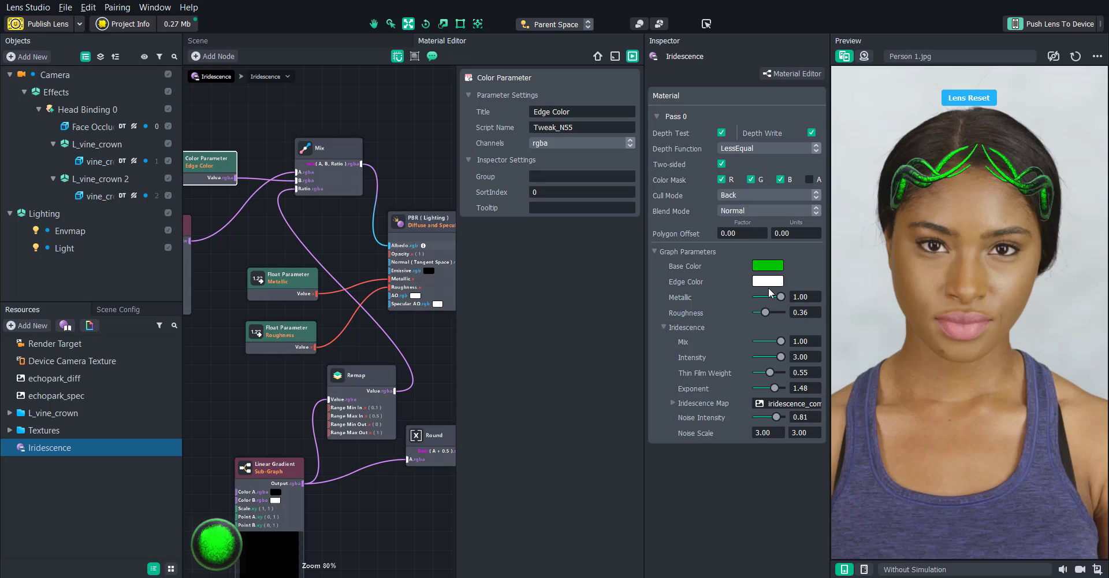
- Set the material's Edge Color to light yellow #f5ff9b
click(769, 282)
click(651, 172)
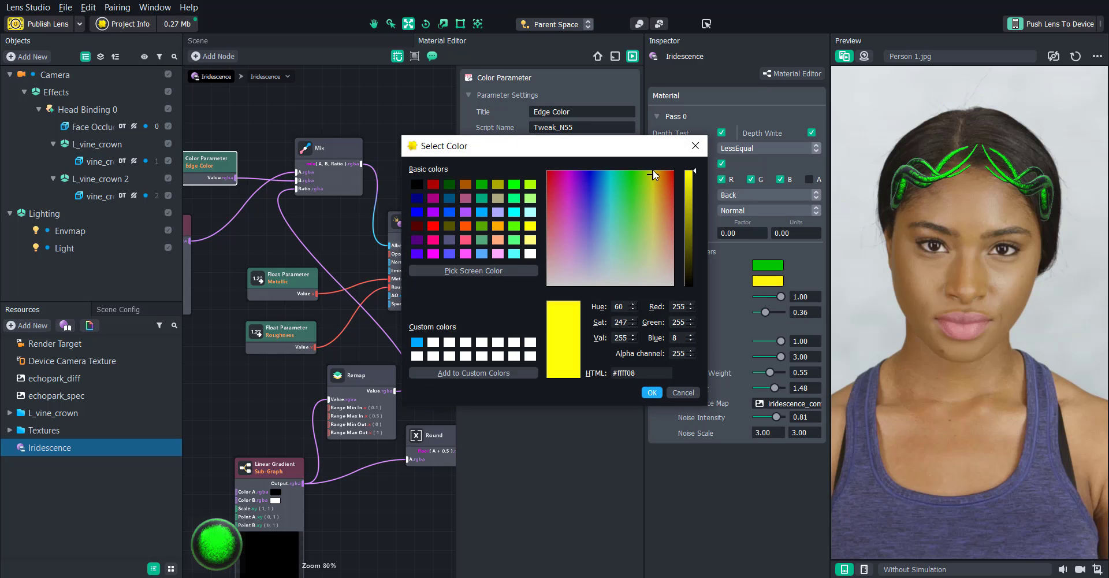
click(650, 242)
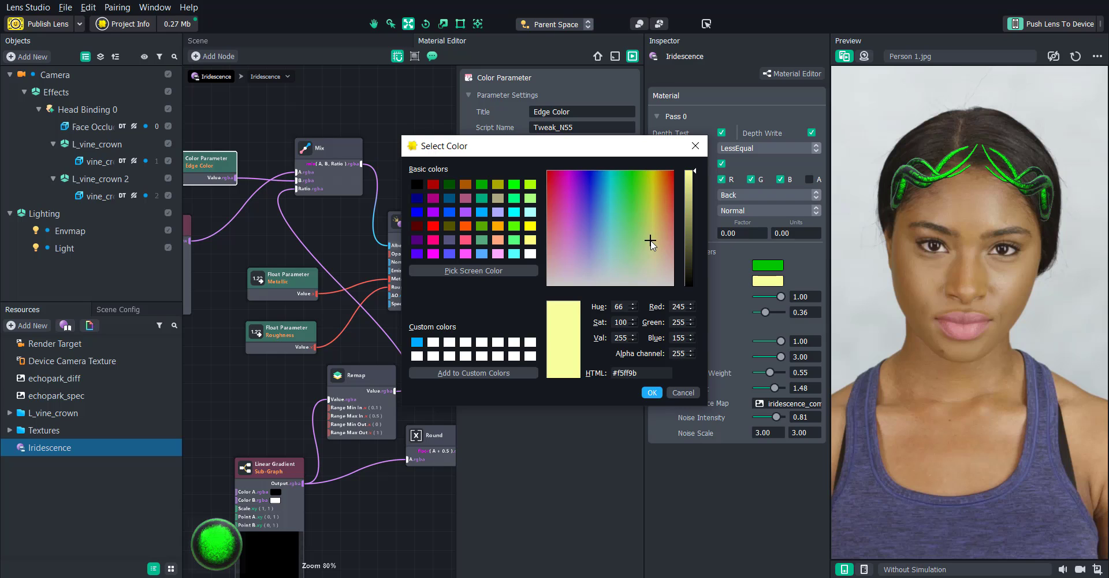
click(652, 392)
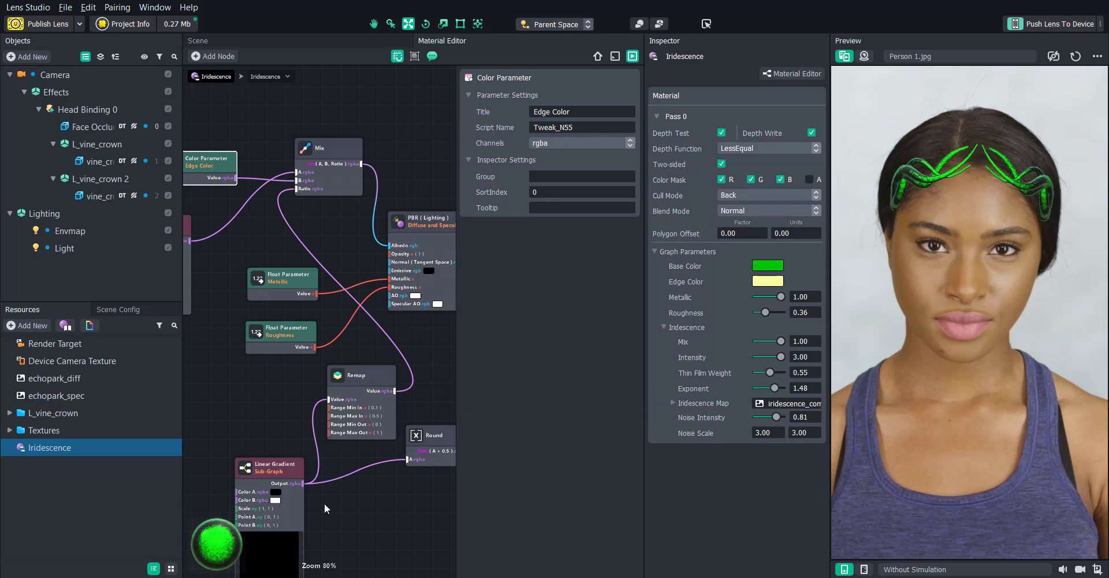
- Try the Linear Gradient's Point A Y value at 0 and at -1
middle_drag(324, 503, 360, 406)
click(316, 372)
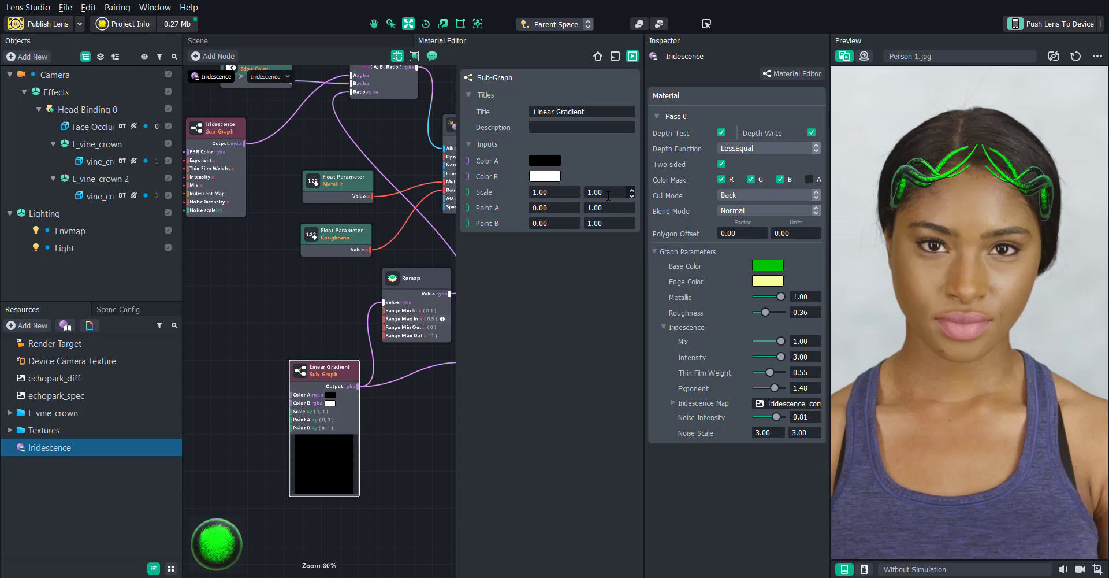
click(631, 196)
click(631, 189)
click(631, 211)
double_click(607, 207)
text(-1)
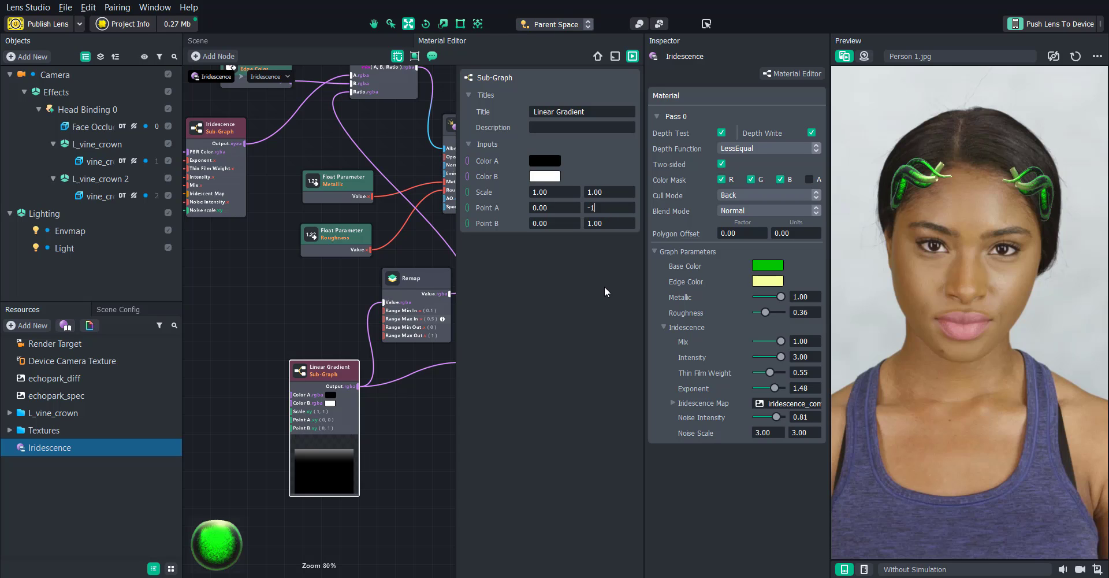
key(Return)
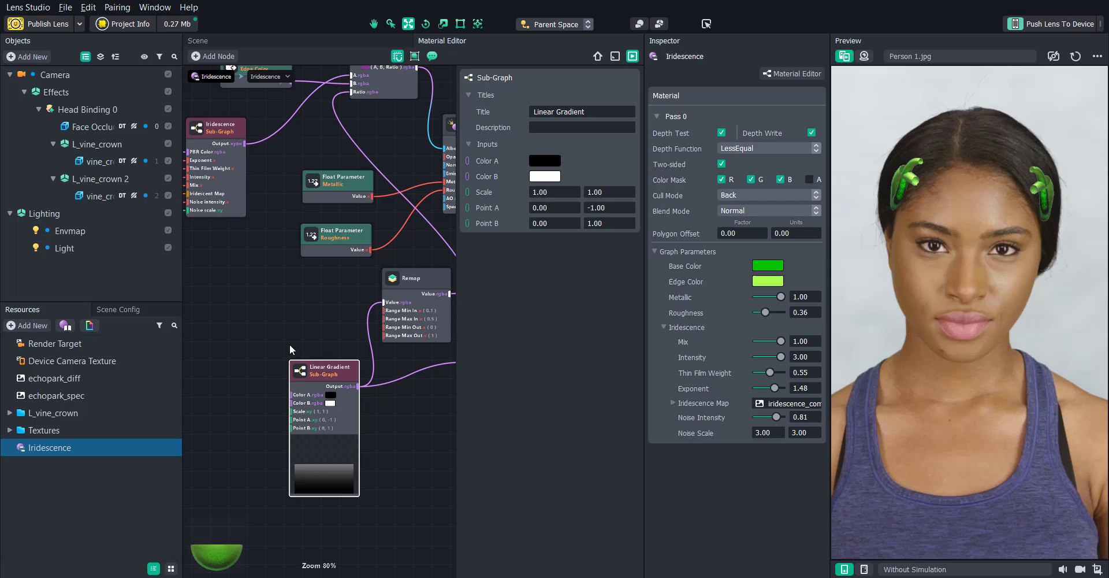
- Add a Float Parameter node beside the Linear Gradient and title it Point A
click(247, 398)
right_click(247, 394)
text(float)
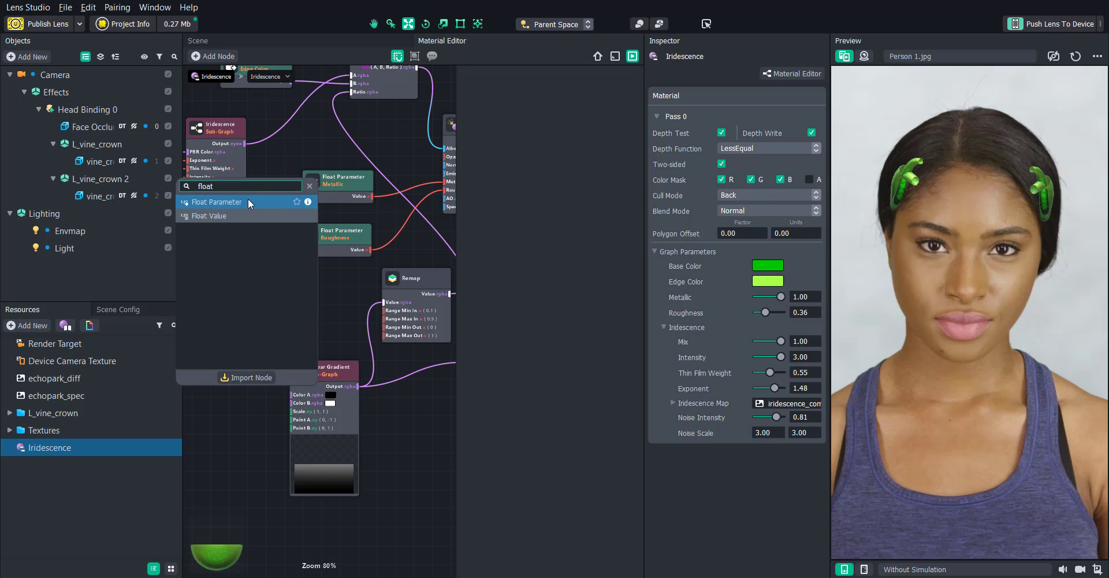
click(248, 201)
middle_drag(318, 323, 372, 238)
drag(326, 308, 255, 296)
drag(579, 111, 494, 106)
text(Point)
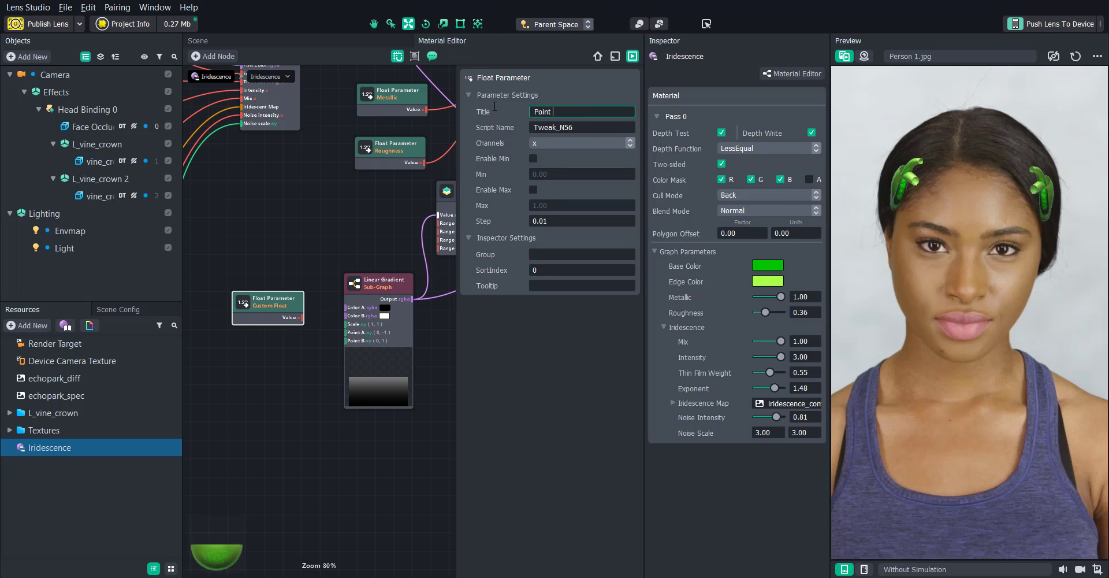
text( A)
- Switch the Point A parameter's channels to xy and connect it to the Linear Gradient's Point A input
click(534, 145)
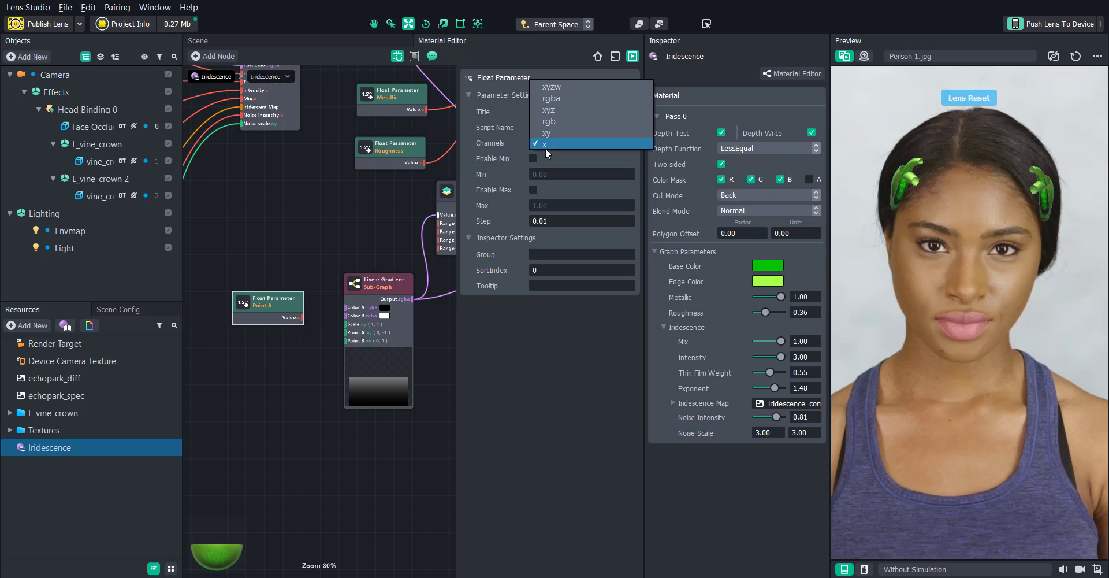
click(560, 135)
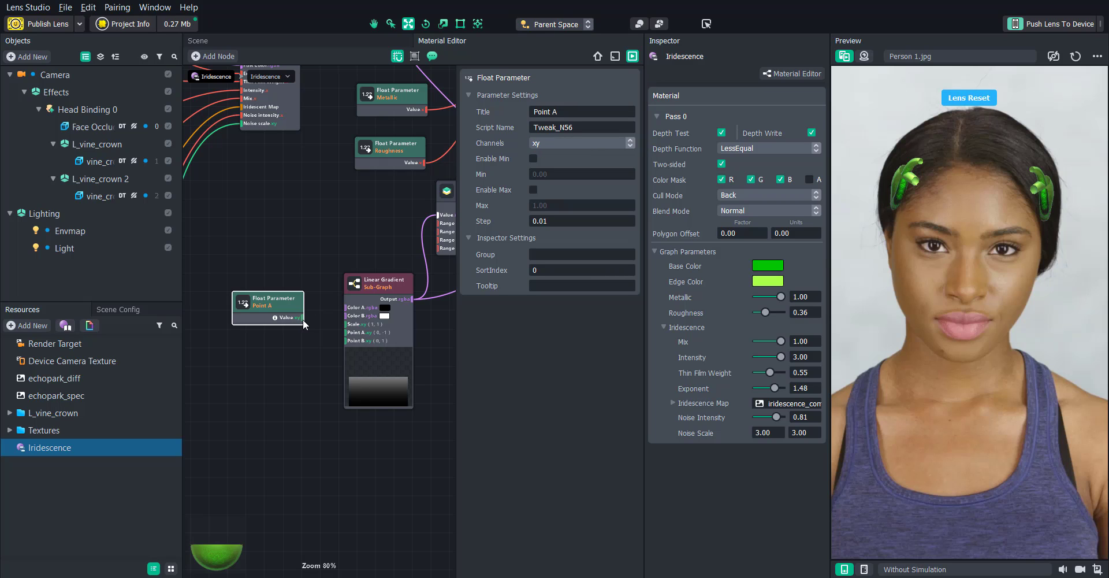
drag(303, 319, 347, 333)
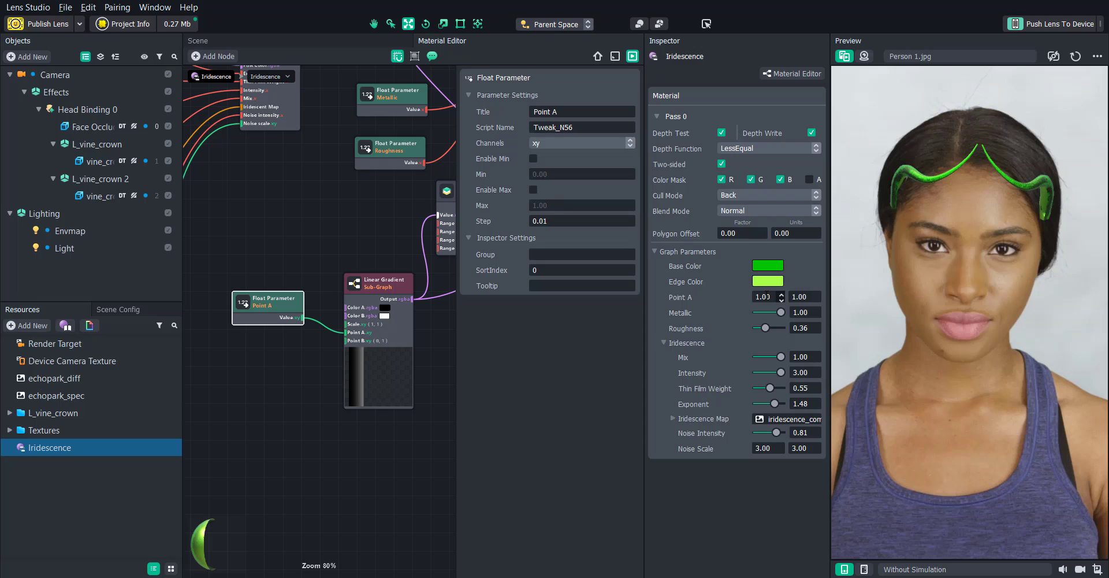
- Set the X value of the material's Point A graph parameter to 0
click(375, 346)
scroll(375, 345, up, 5)
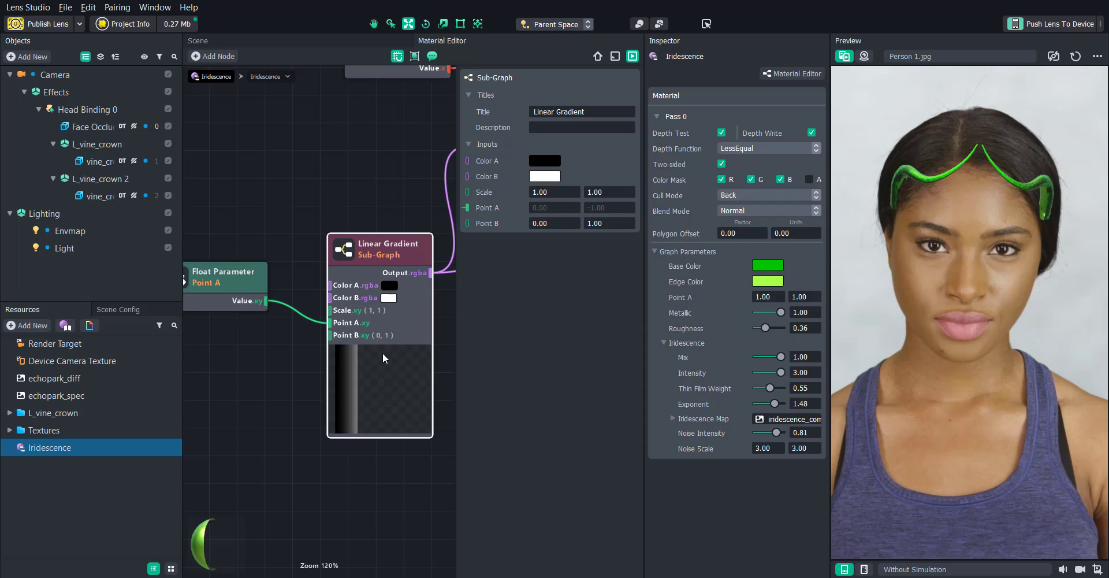
click(765, 297)
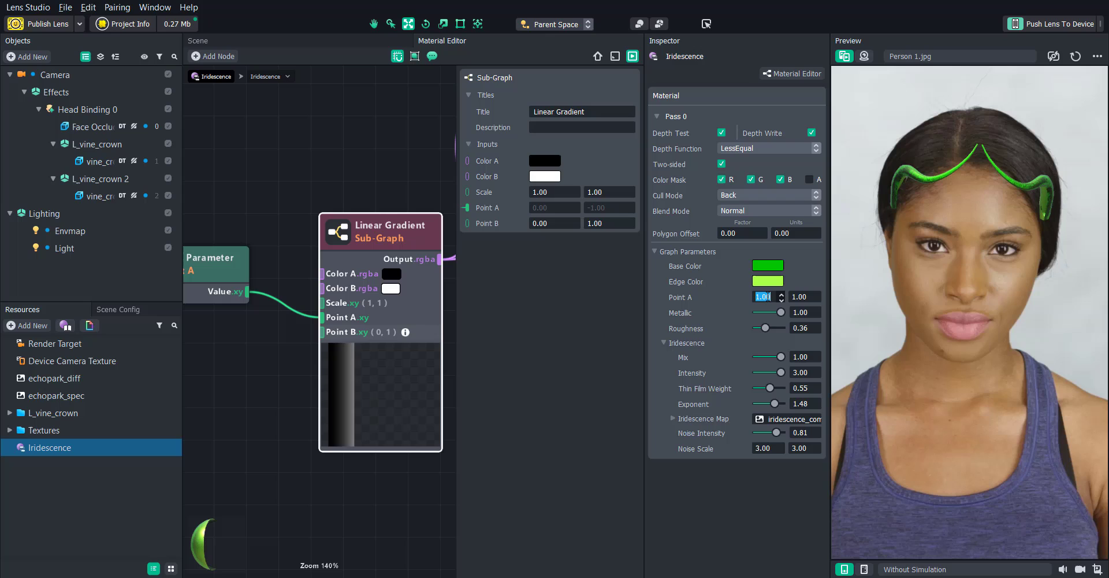
text(0)
key(Return)
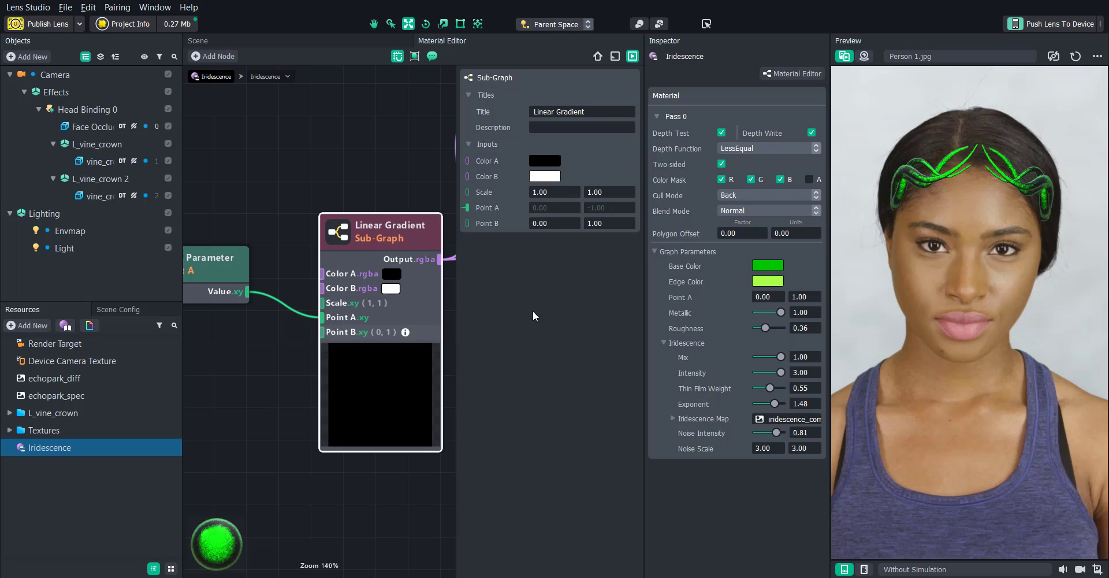
- Set the Point A Float Parameter's script name to pointA
middle_drag(196, 341, 282, 357)
drag(292, 275, 300, 299)
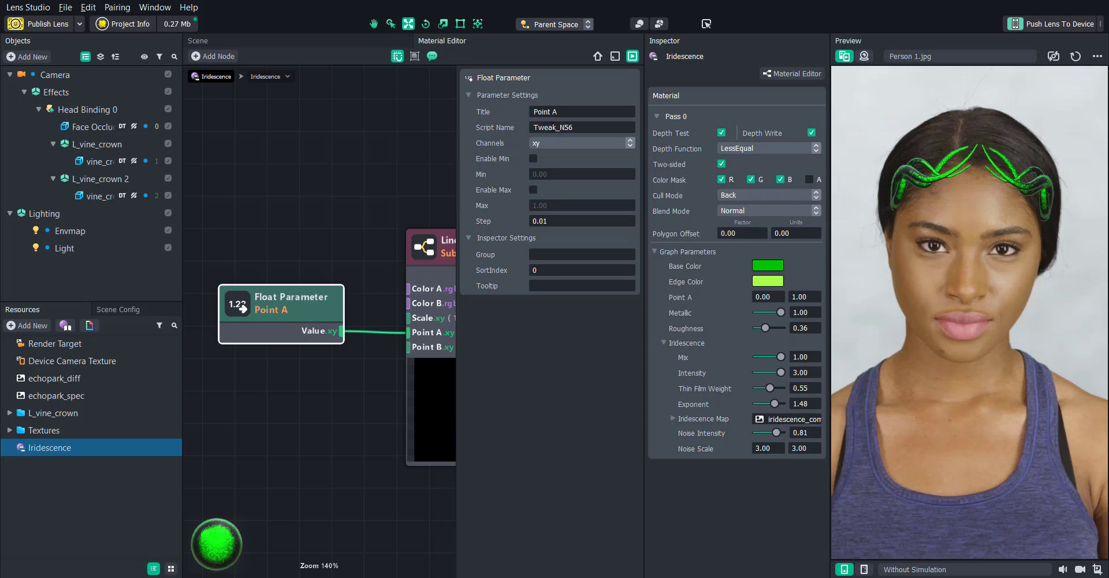
double_click(553, 127)
text(pointA)
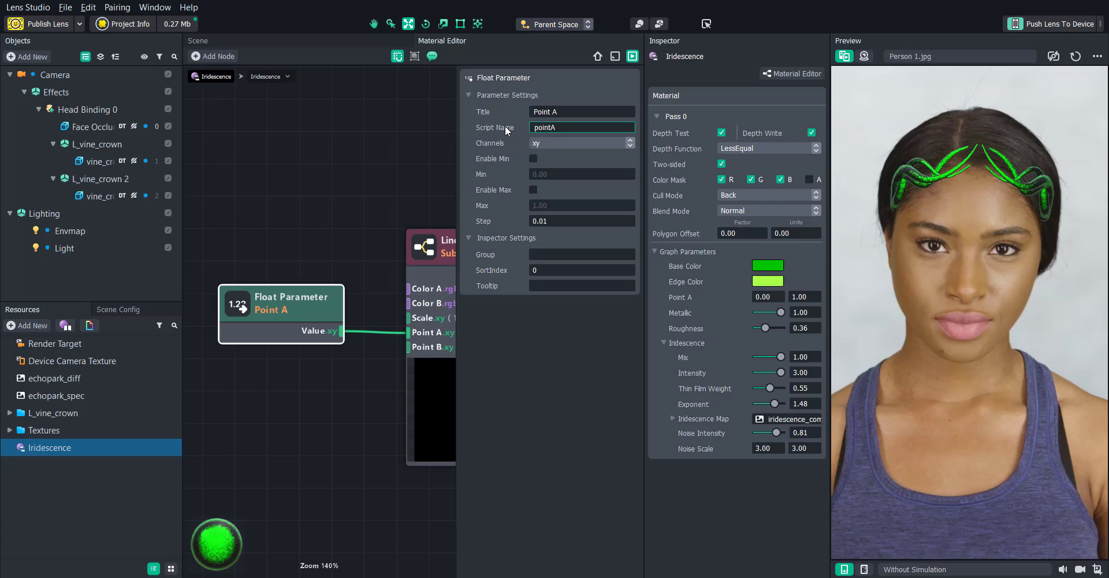
key(Return)
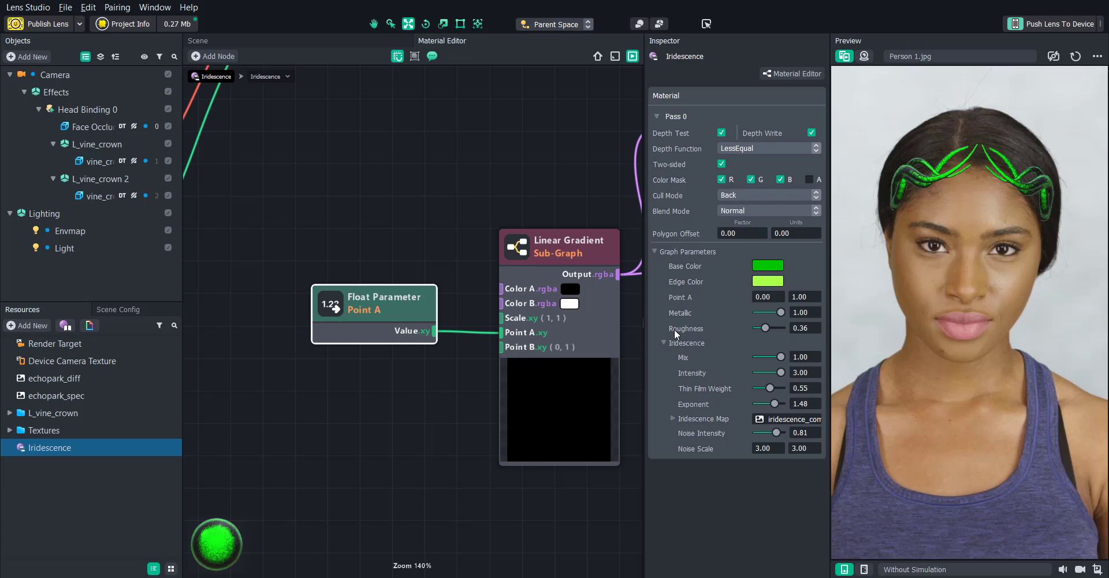
- Create a new Script resource and open it for editing
click(94, 479)
click(24, 92)
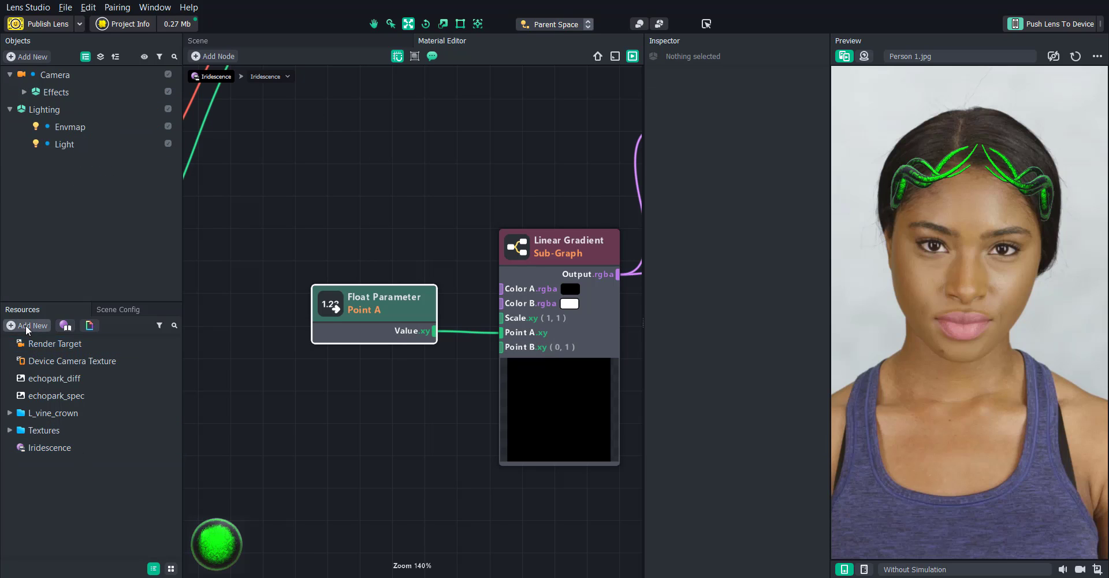
click(26, 326)
click(40, 396)
double_click(60, 465)
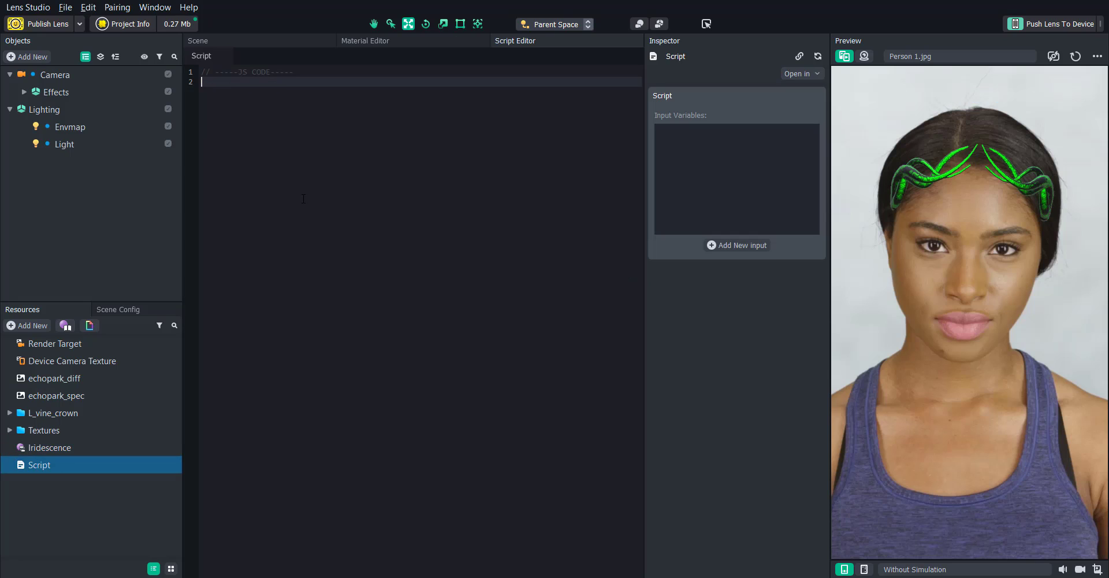
text(// @input )
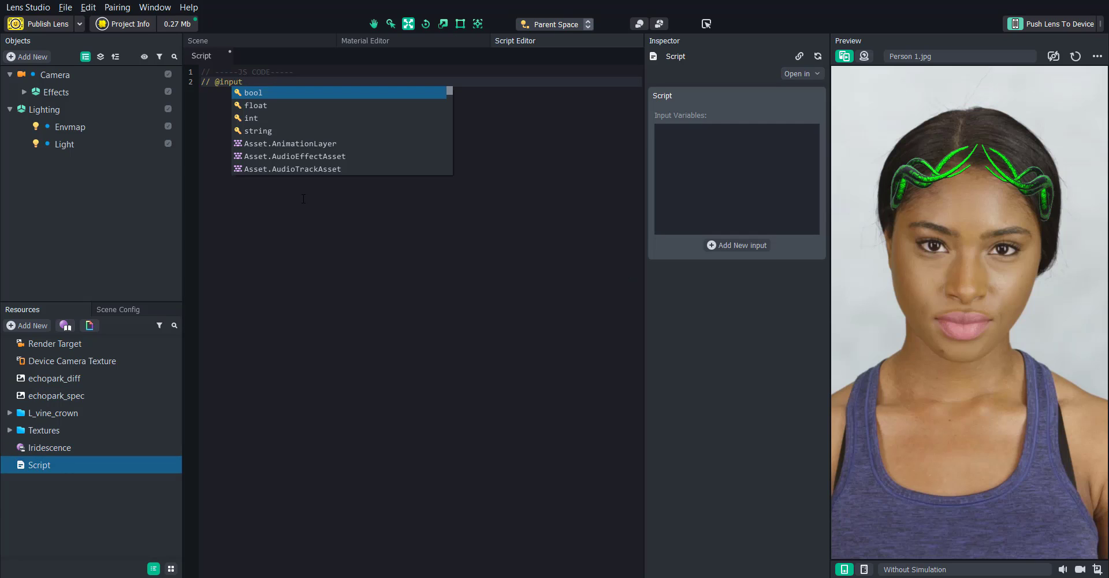
text(Asset.Material)
key(Return)
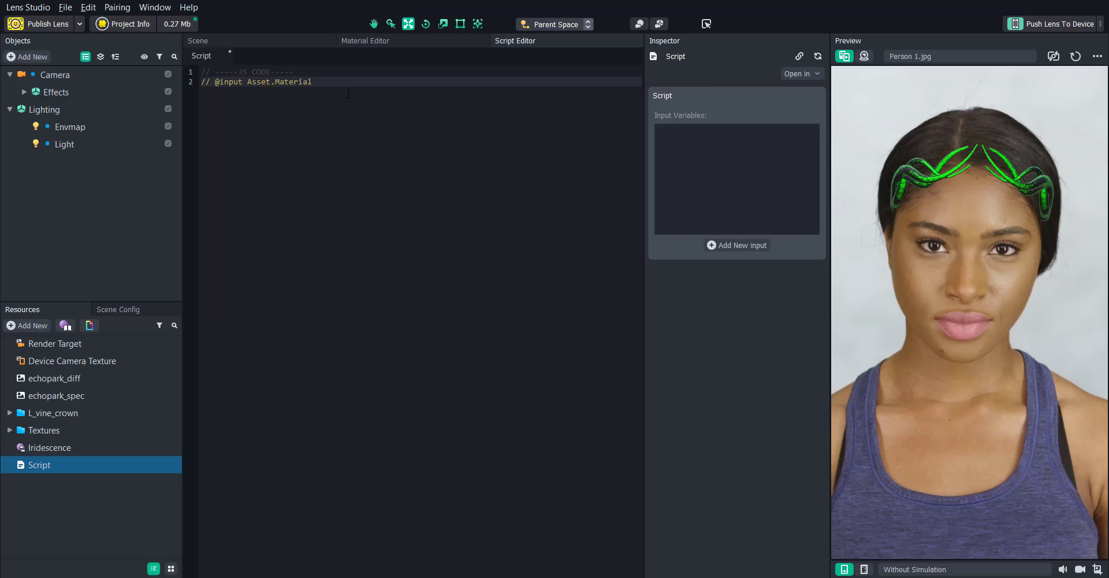
text(mat)
key(ctrl+s)
- Create a scene object carrying the script and assign the Iridescence material to its Mat input
click(110, 148)
click(131, 501)
drag(80, 464, 703, 348)
click(758, 212)
double_click(520, 170)
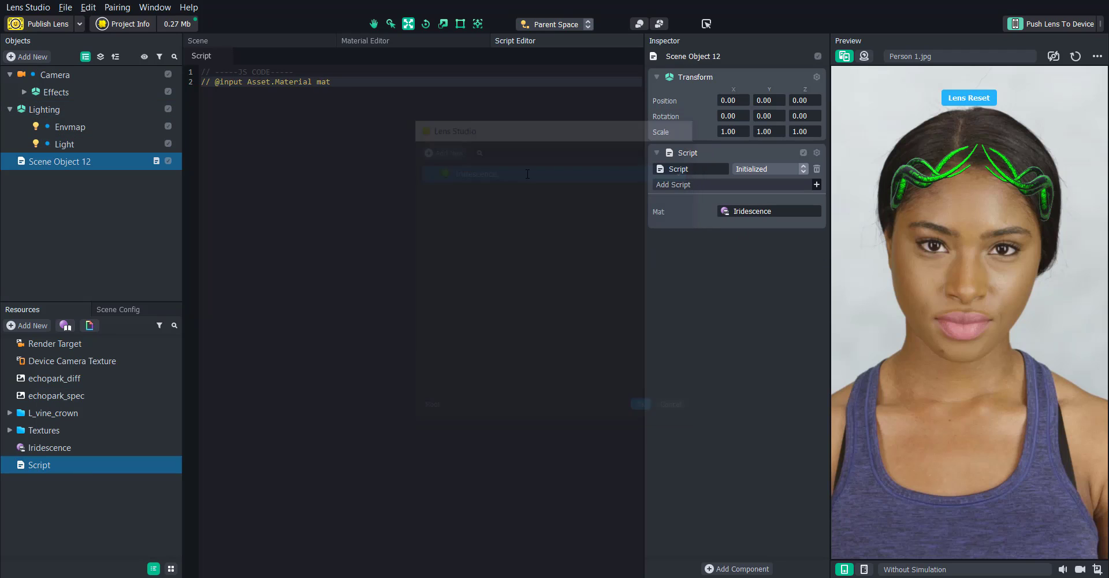
- Rename the scene object carrying the script as "Vine Growth Controller"
click(101, 176)
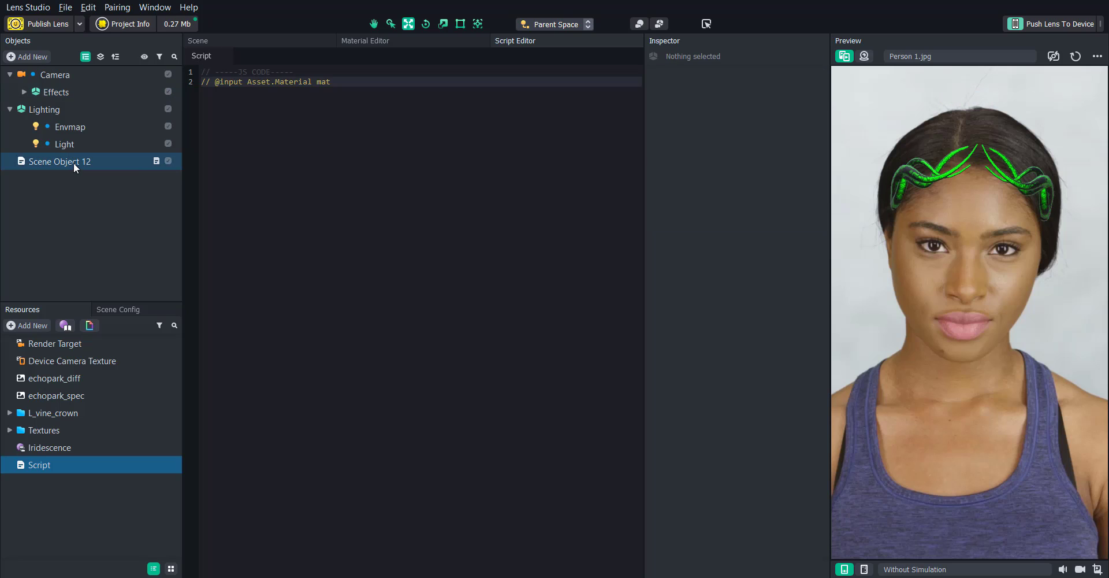
click(74, 162)
click(74, 162)
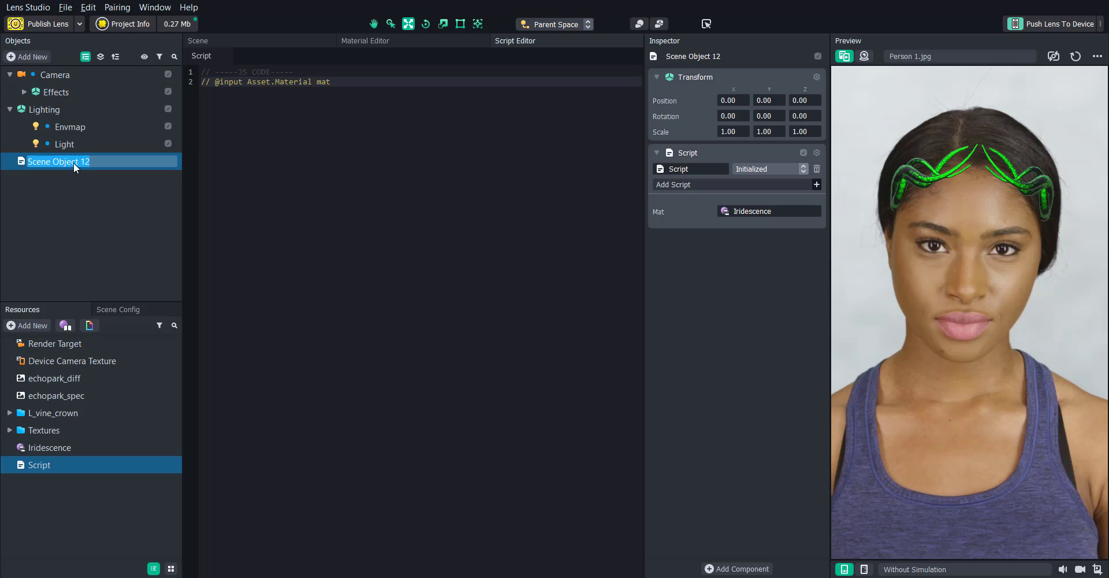
text(Vine Growth Controller)
click(71, 183)
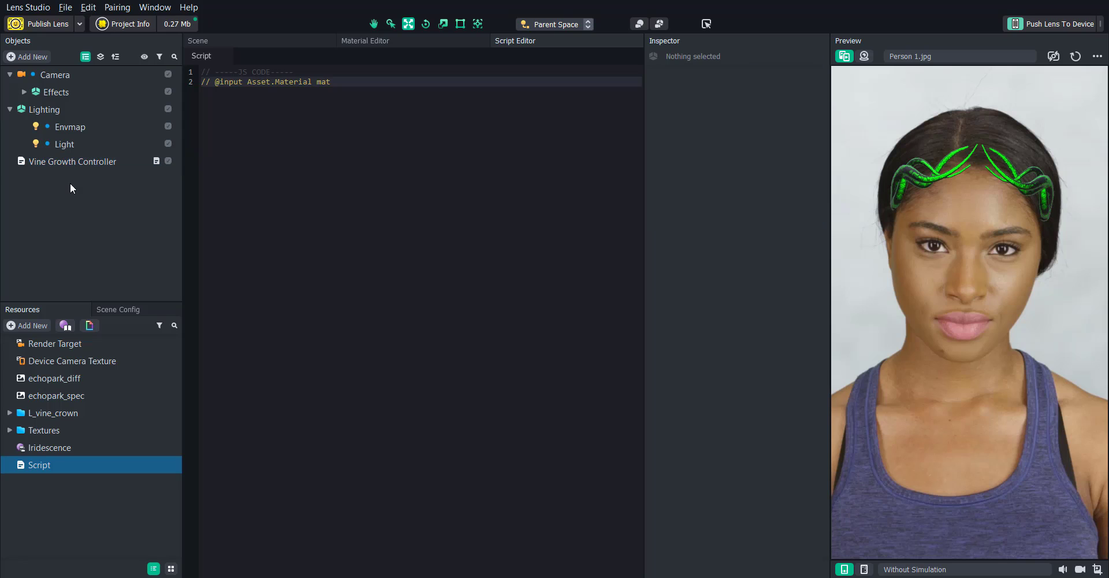
- Add the Tween Manager helper script to the scene and delete the extra child object beneath it
click(43, 62)
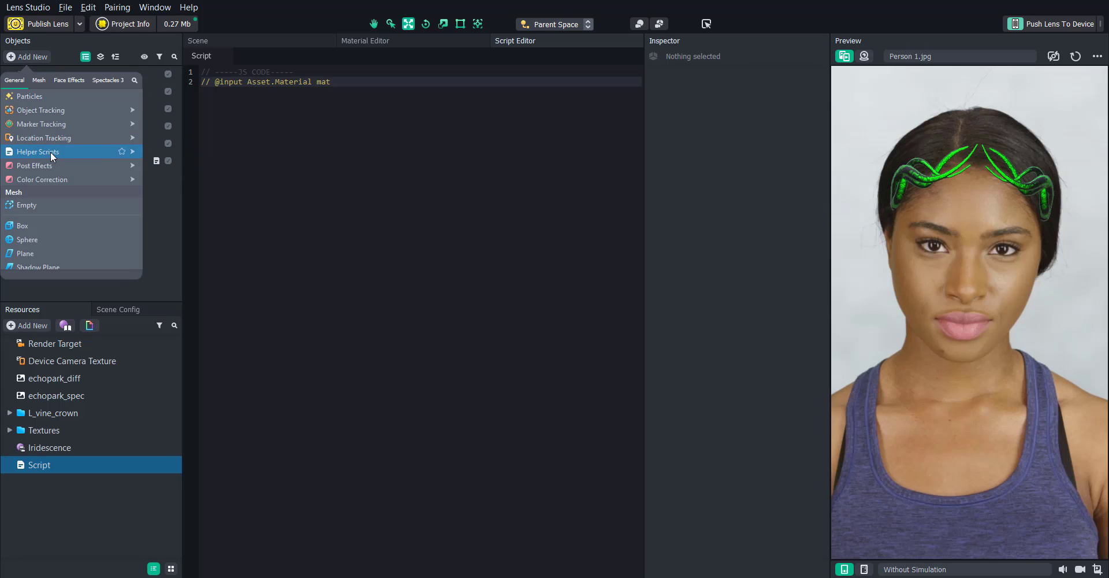
mouse_move(57, 151)
click(173, 151)
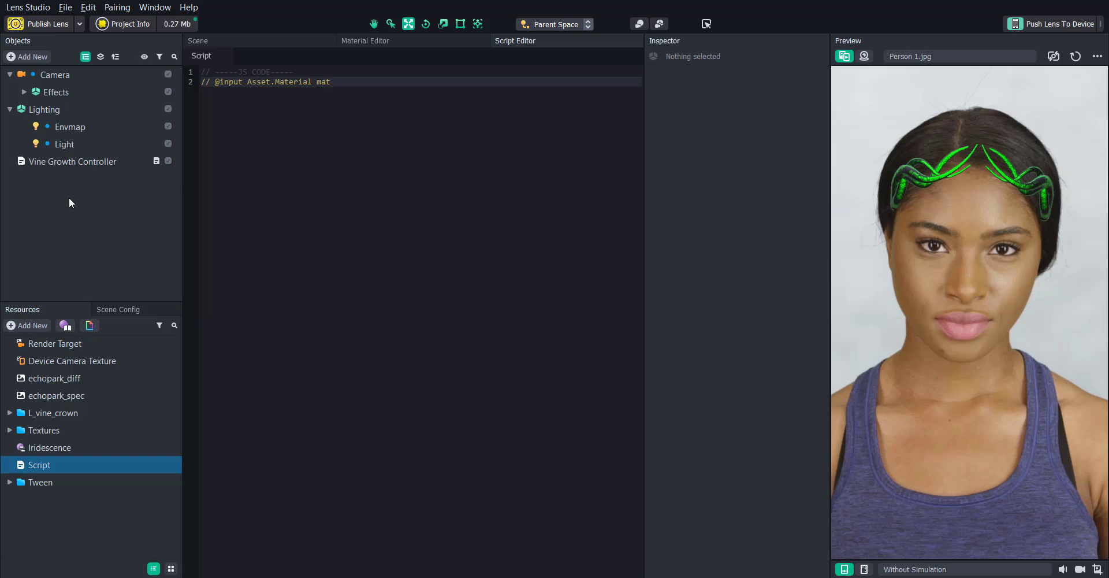
click(8, 179)
click(50, 194)
key(Delete)
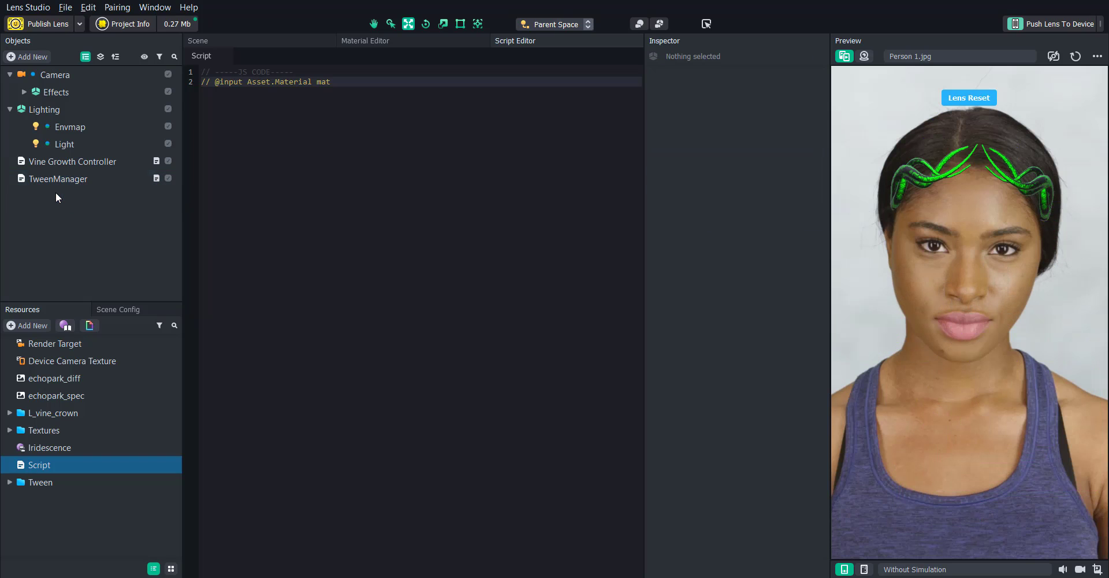
- Move TweenManager to the start of the scene hierarchy and delete the unneeded item from the Tween resource folder
drag(56, 184, 70, 66)
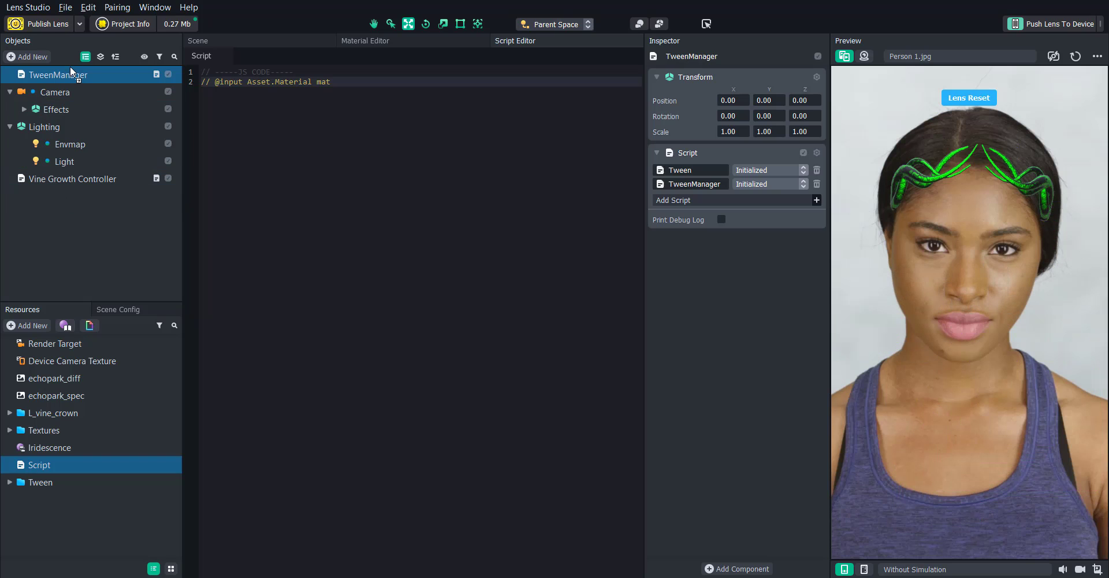
click(10, 481)
click(75, 531)
key(Delete)
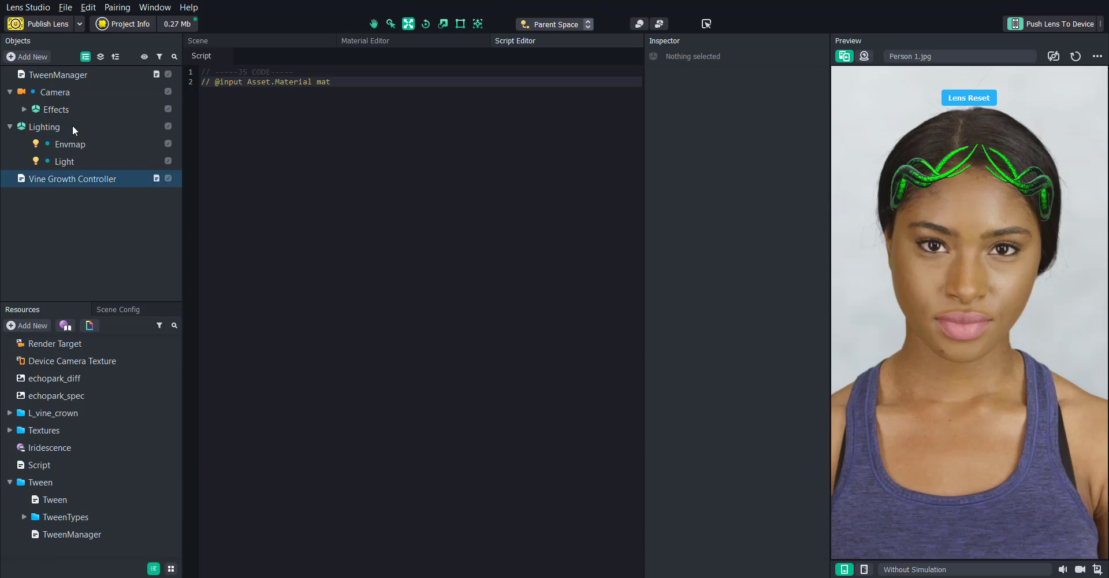
- Add an empty scene object under TweenManager and name it "Tweens"
click(74, 79)
click(32, 57)
click(57, 155)
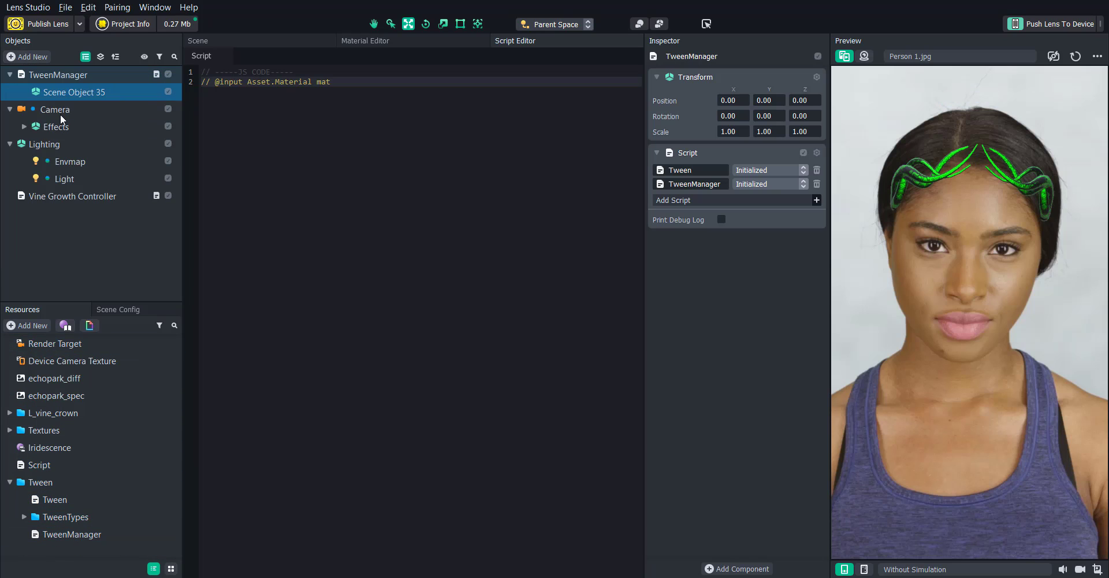
double_click(75, 92)
text(Tweens)
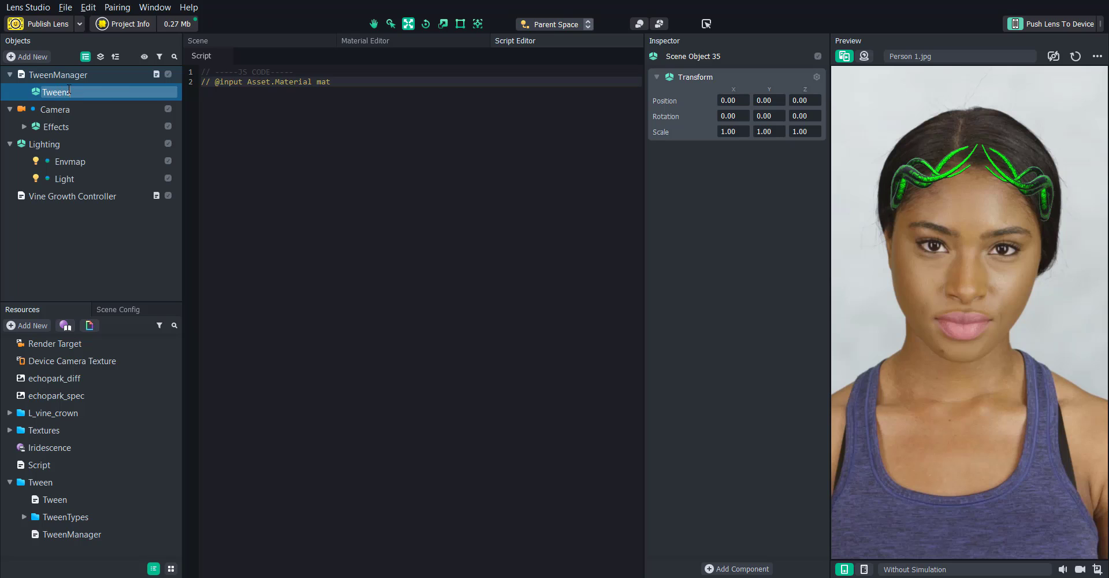
key(Return)
- Attach the TweenValue script from the TweenTypes resource folder to the Tweens object
scroll(68, 497, down, 1)
click(80, 516)
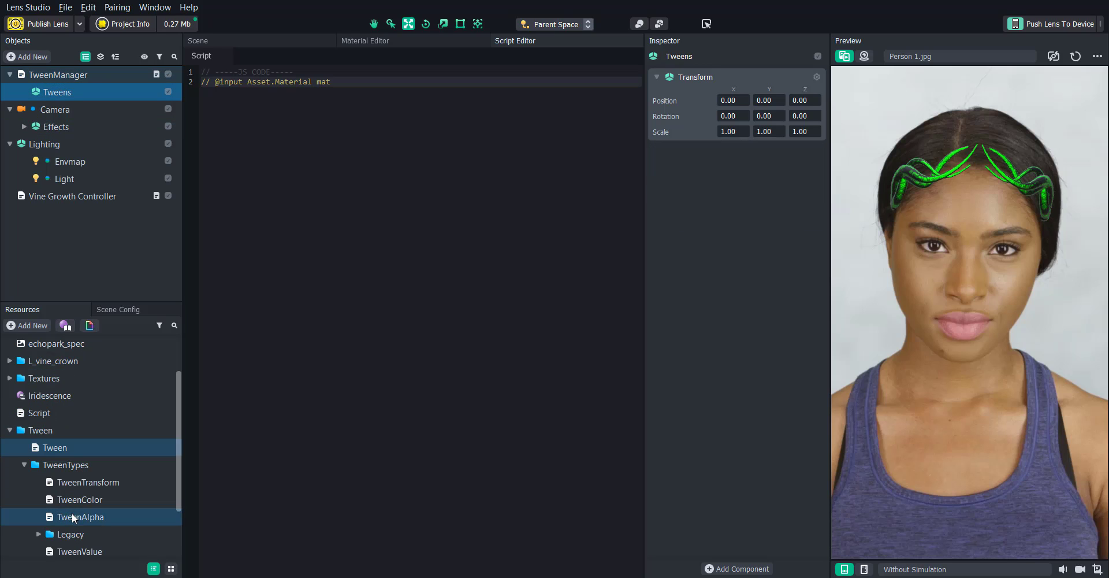
scroll(81, 514, down, 1)
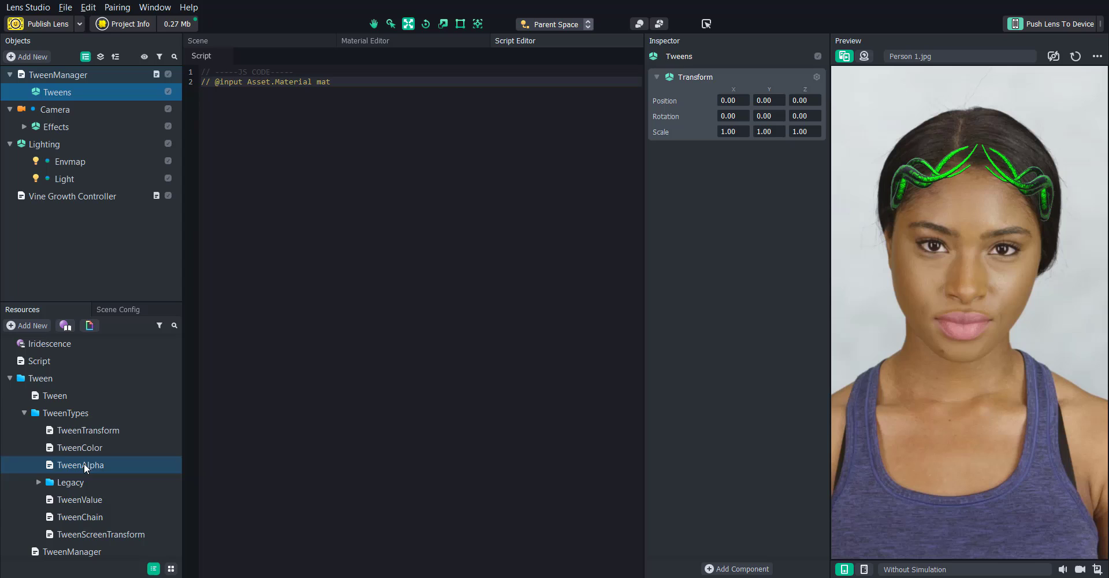
drag(78, 500, 767, 371)
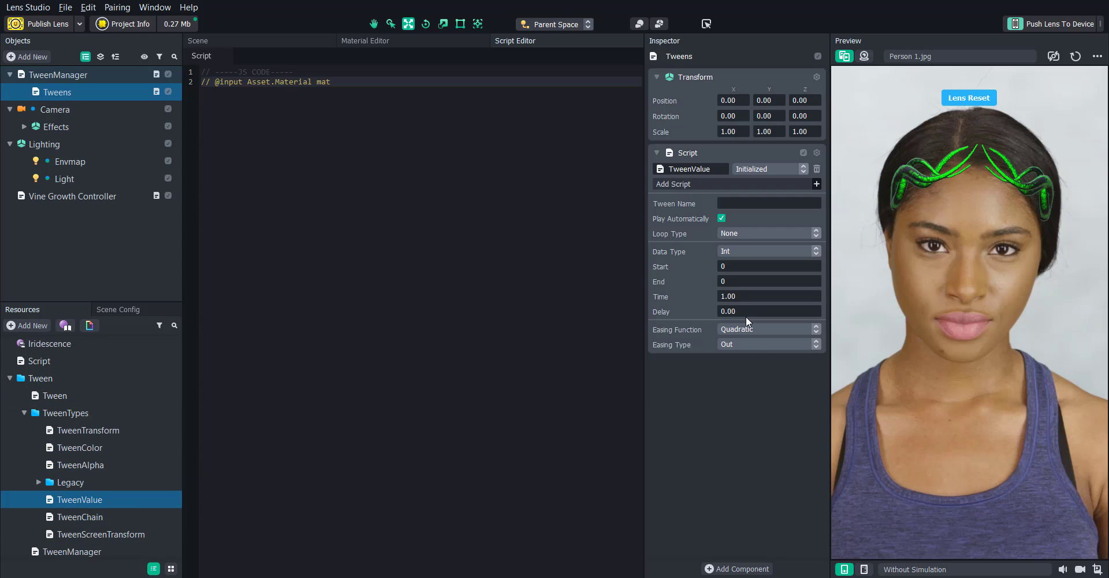
- Turn off automatic playback for the TweenValue script, name the tween "vine" and set its data type to Float
click(721, 217)
click(737, 204)
text(vine)
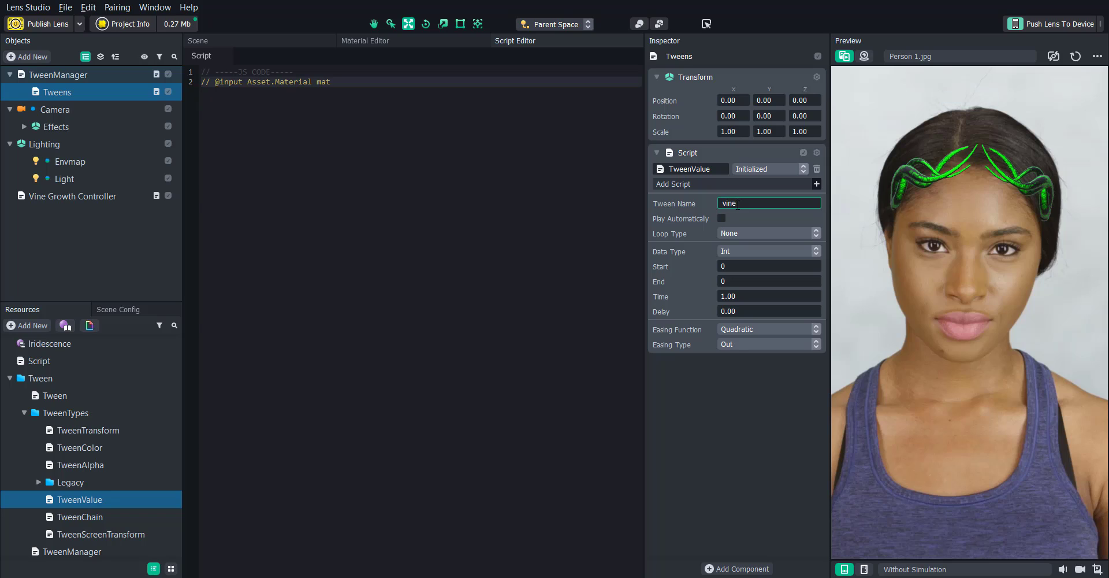
click(728, 246)
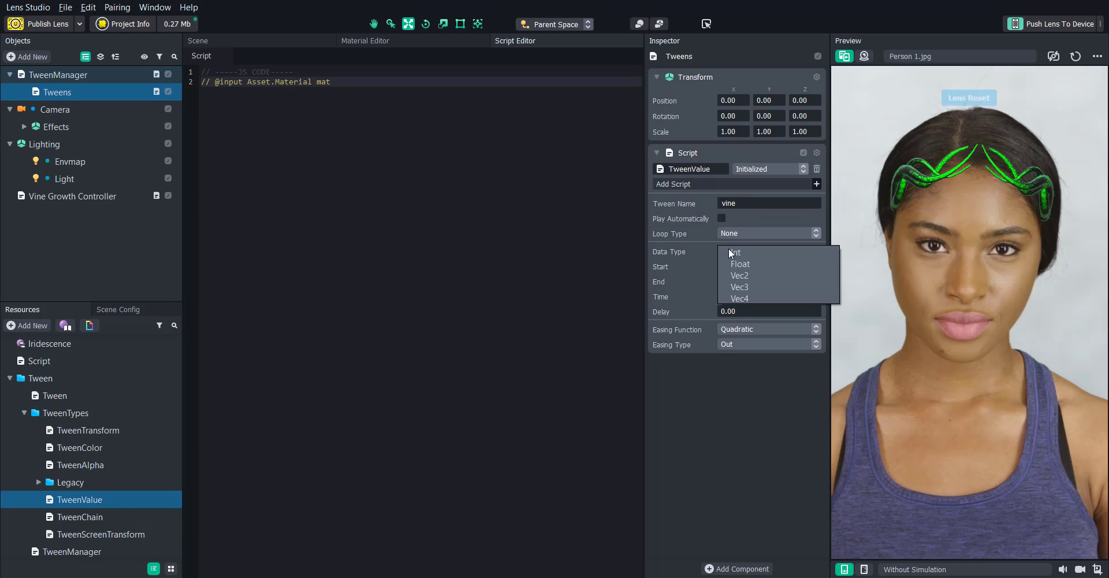
click(747, 263)
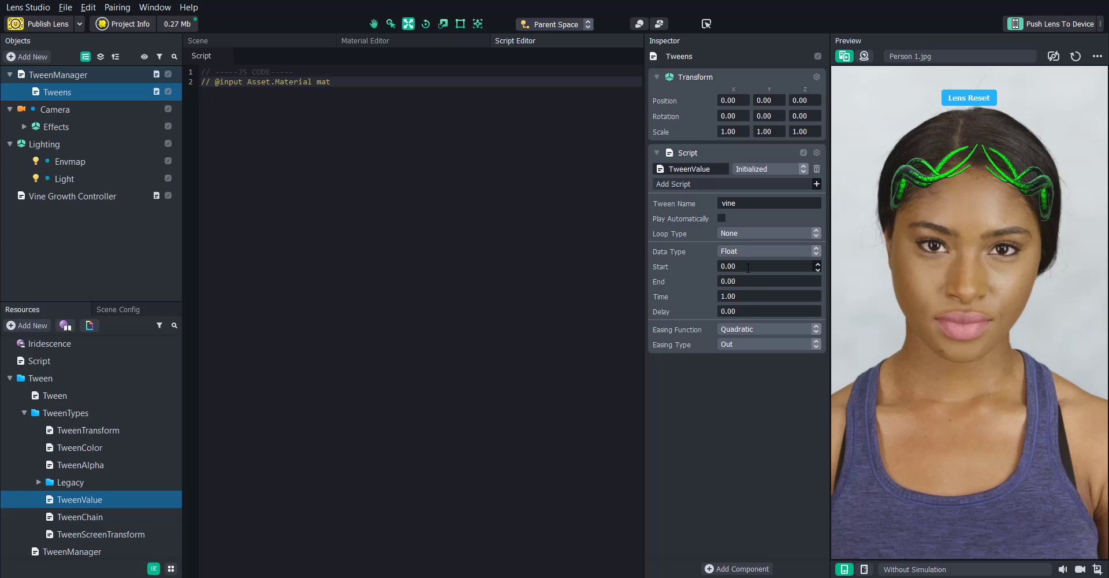
- Set the vine tween's start value to -3, end value to 1 and time to 5
drag(753, 266, 708, 266)
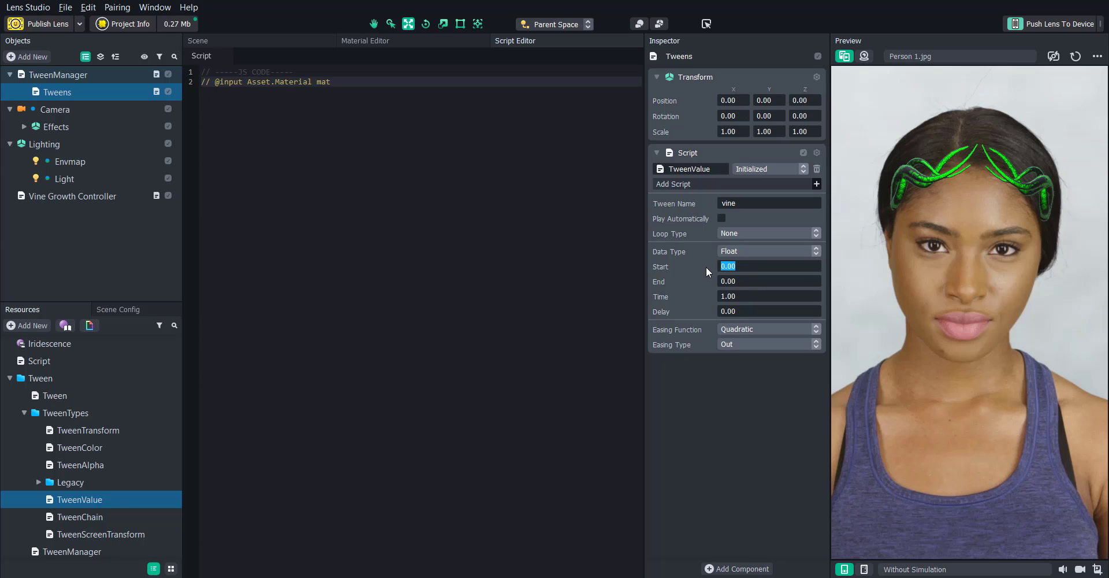
text(-3)
key(Tab)
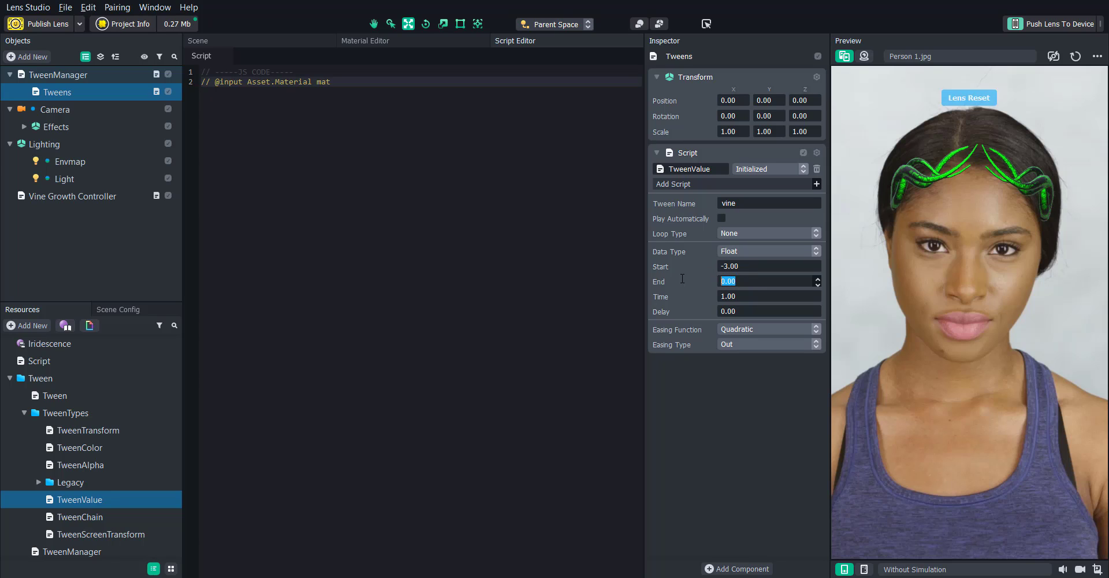
text(1)
key(Return)
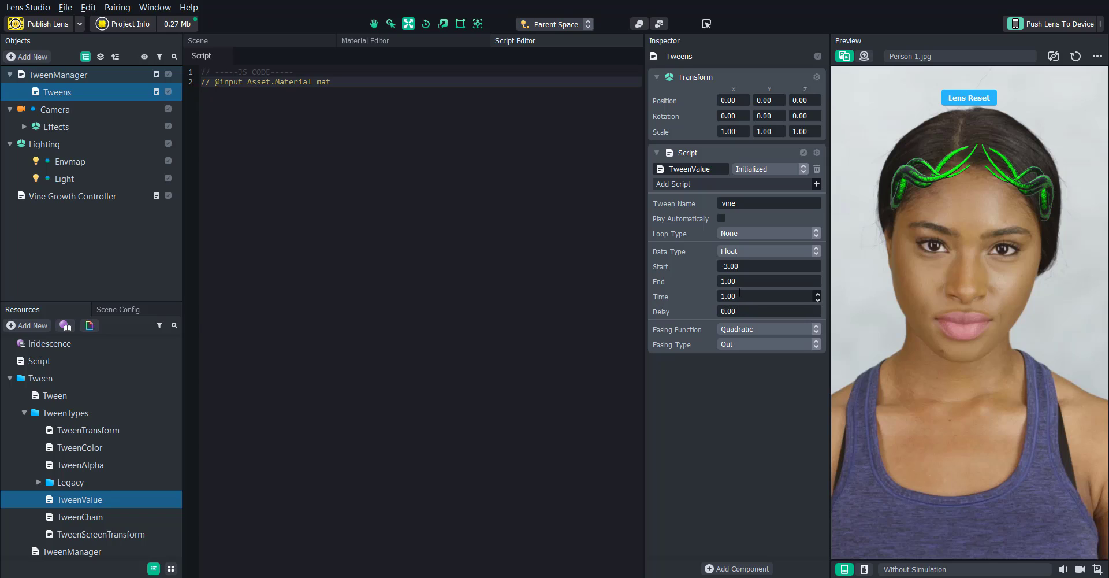
drag(739, 291, 692, 290)
text(5)
key(Return)
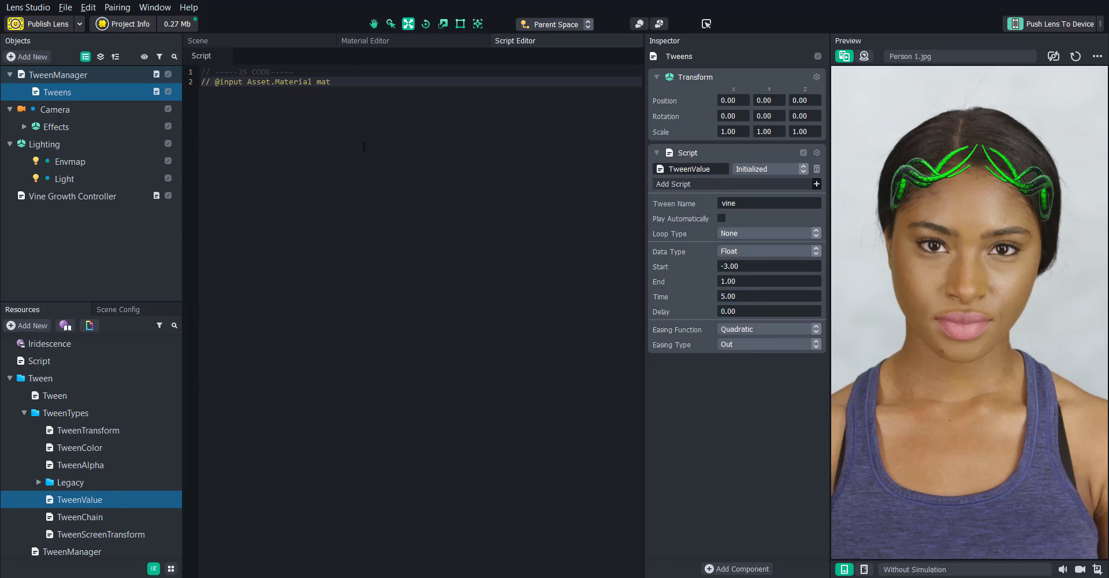
click(368, 41)
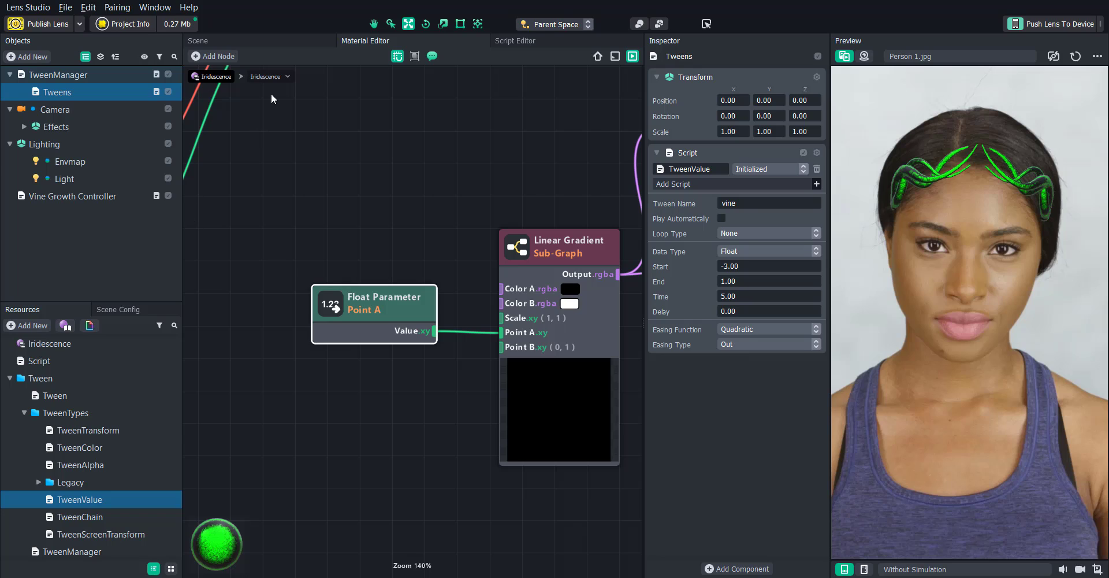
click(523, 41)
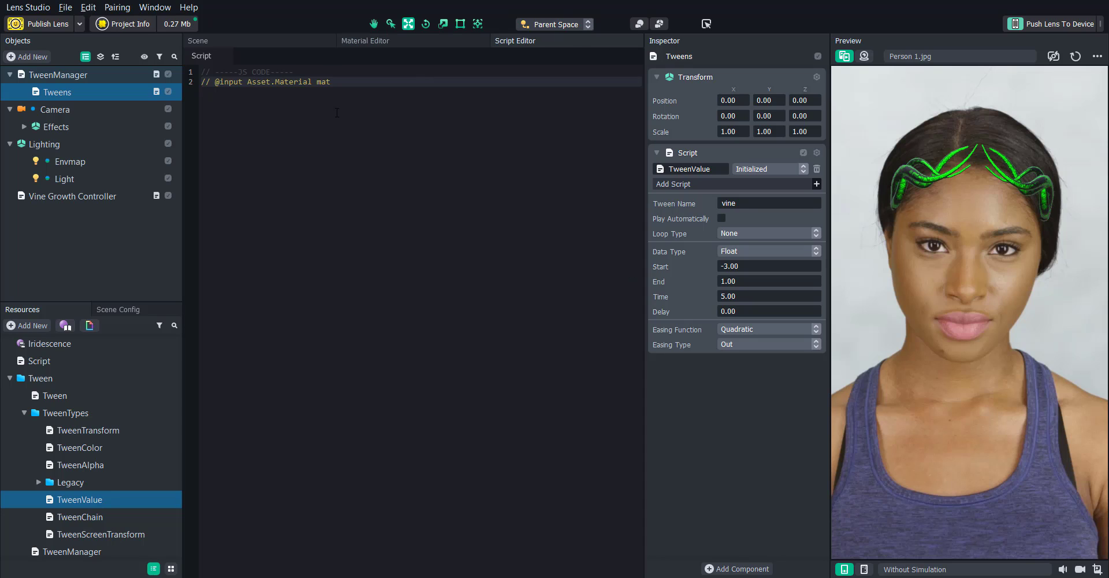
key(Return)
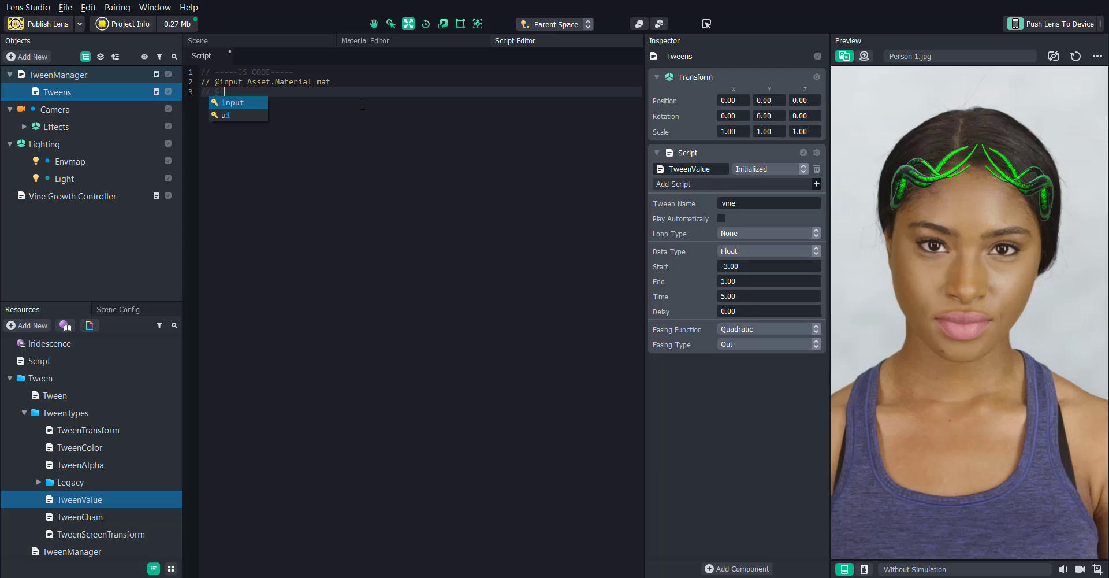
text(nput Scene)
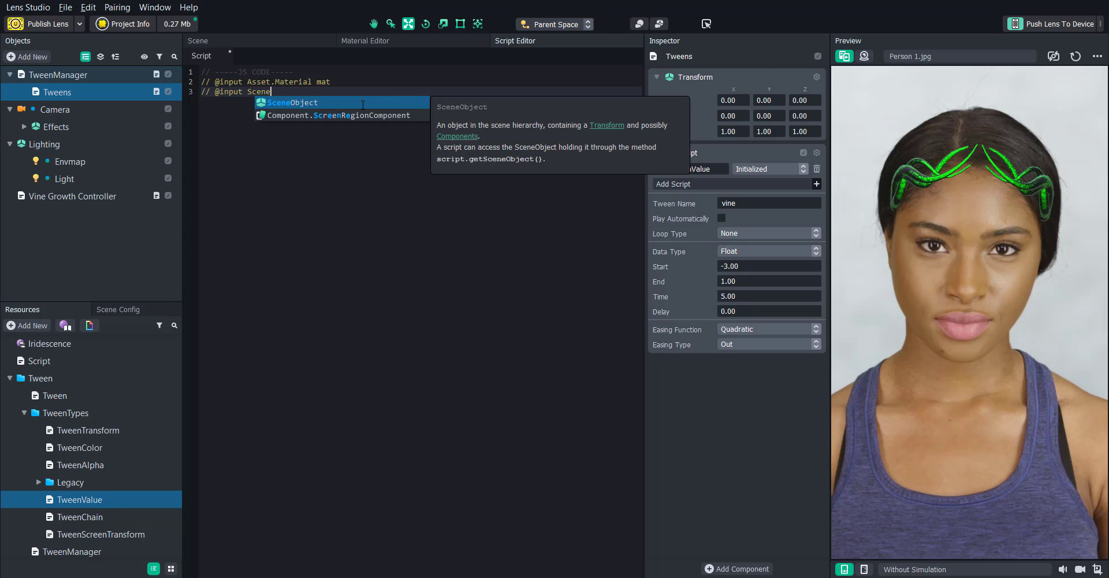
key(Return)
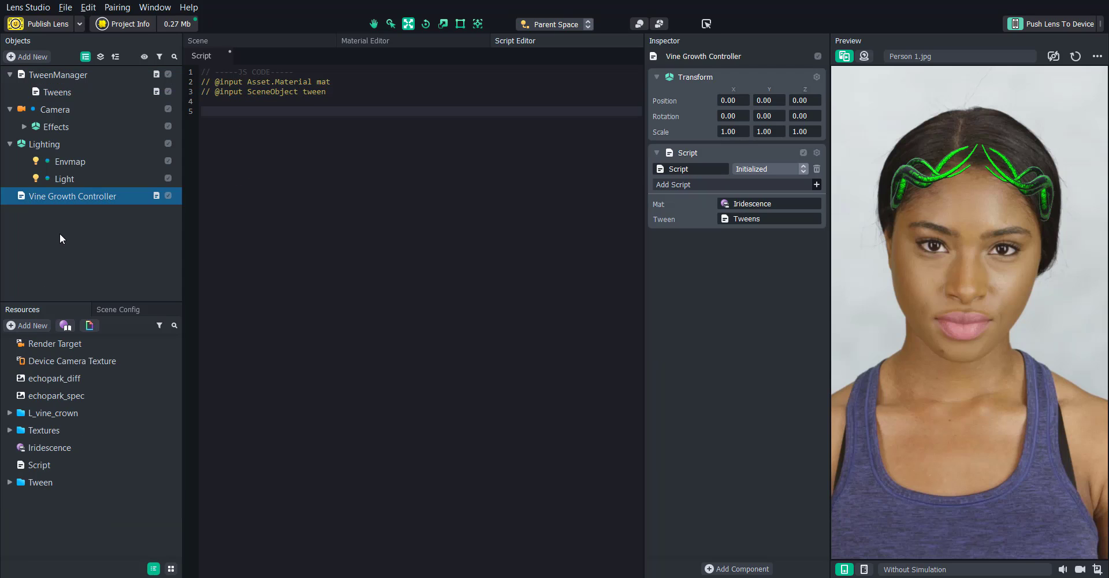
- Add a Behavior helper script object to the scene
click(60, 233)
click(39, 59)
scroll(69, 138, down, 2)
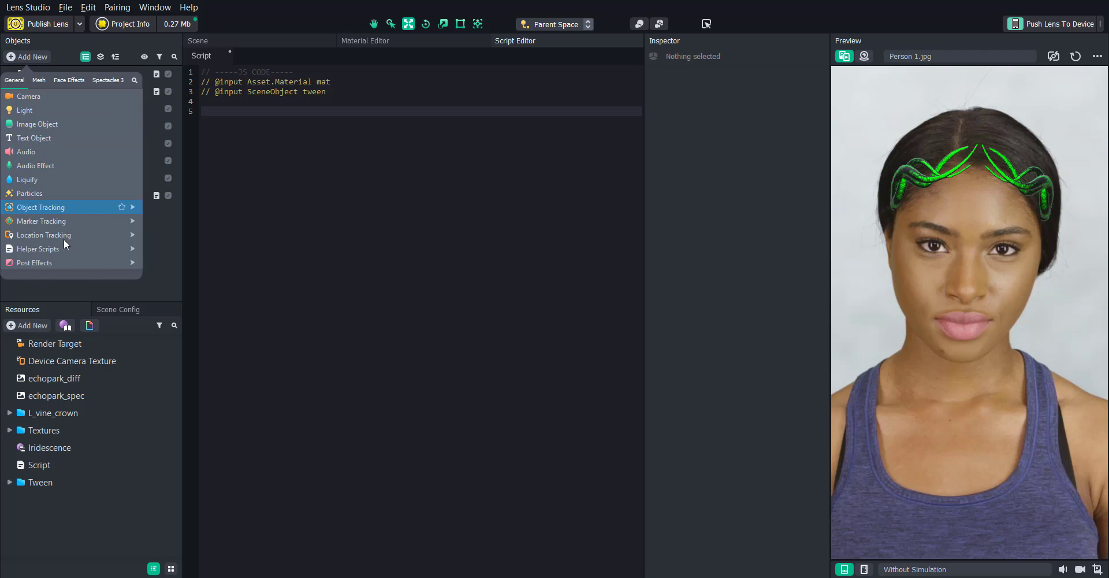
mouse_move(78, 250)
click(177, 262)
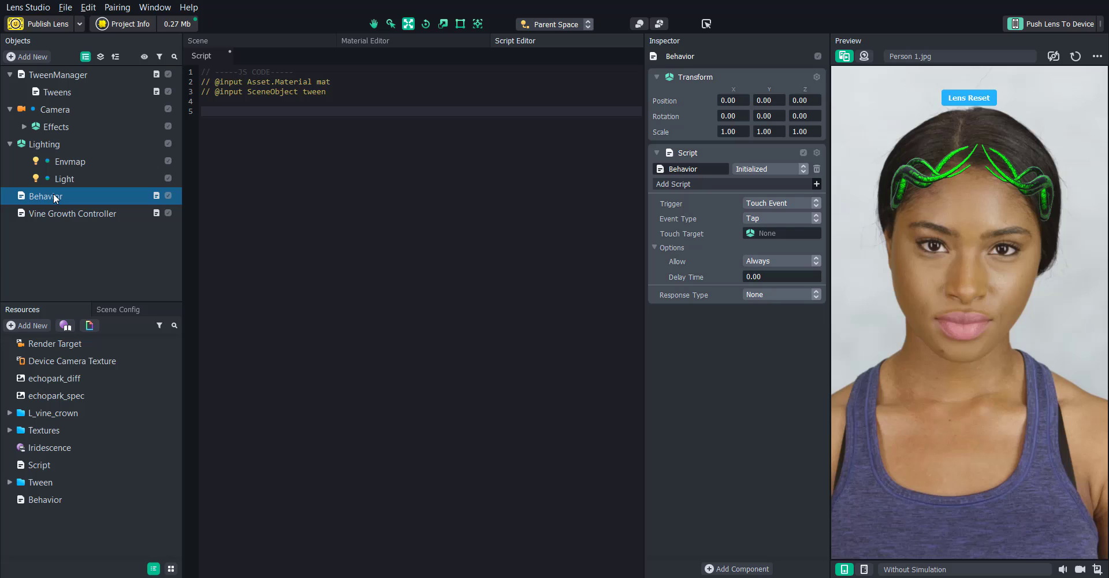
- Copy "global.behaviorSystem.addCustomTriggerResponse(triggerName, callback)" from the Behavior script's comments into line 5 of the controller script
double_click(57, 500)
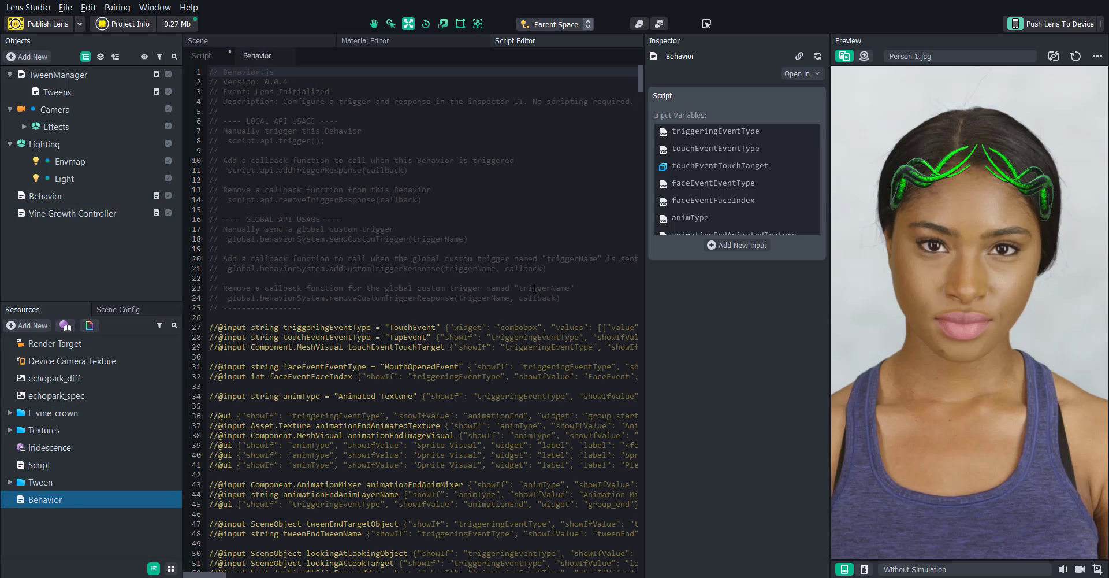
drag(580, 270, 233, 269)
right_click(234, 268)
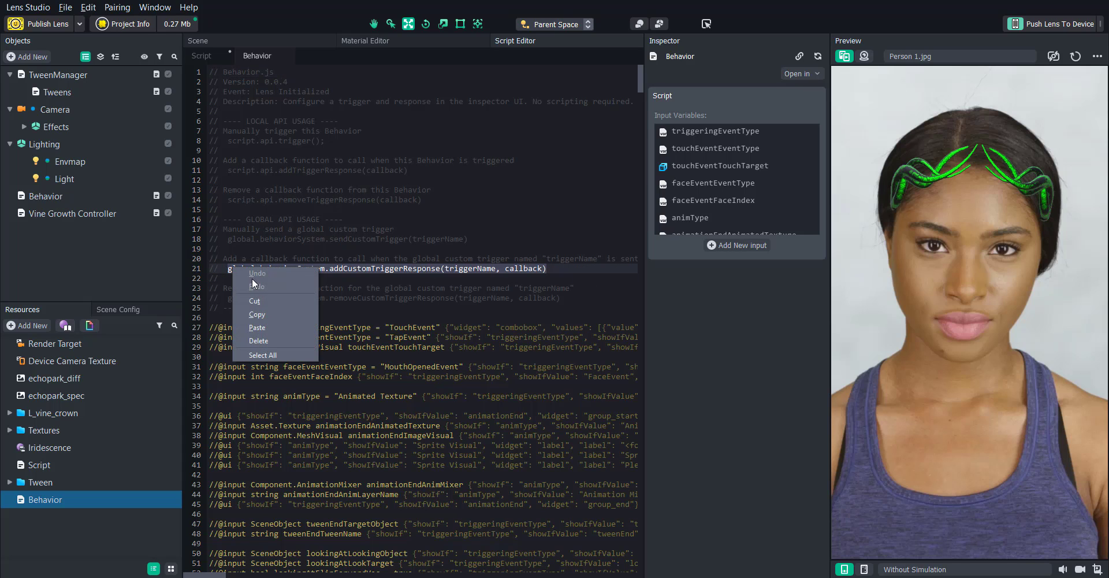
click(274, 311)
double_click(104, 461)
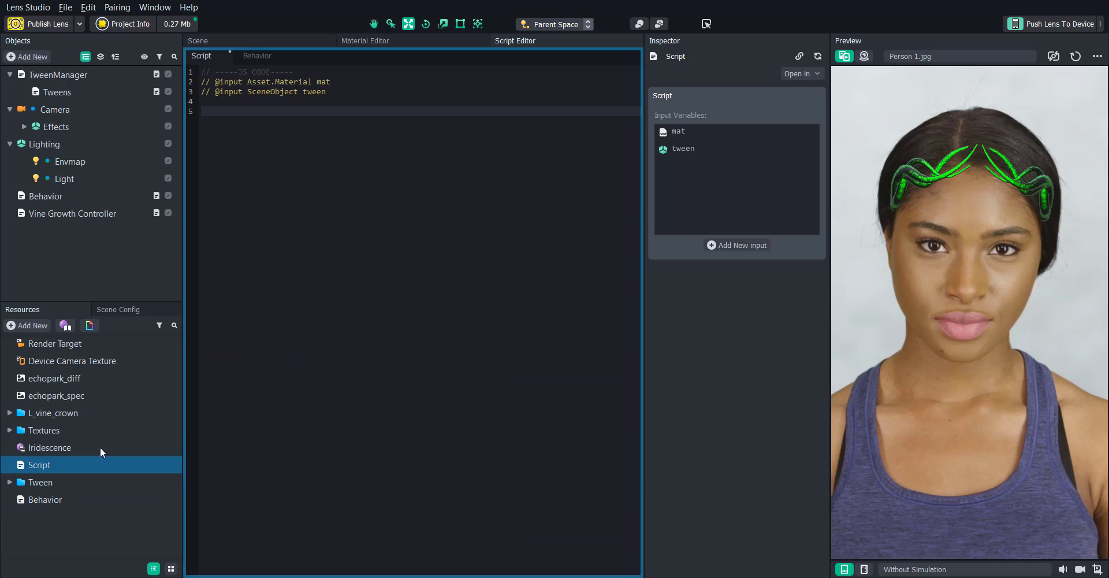
right_click(271, 120)
click(304, 175)
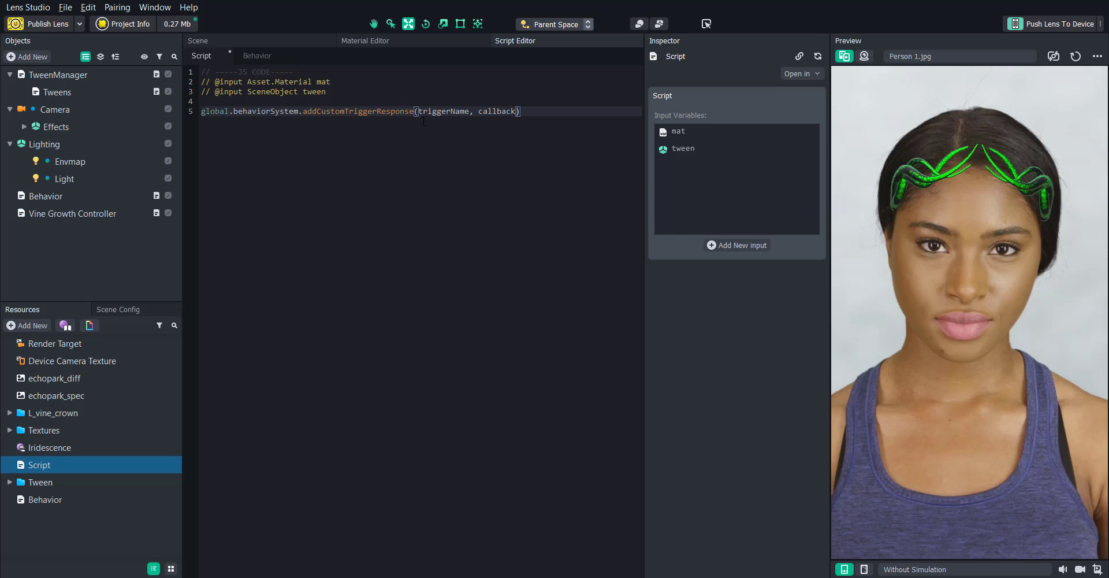
- Set the Behavior object's trigger to Face Event with the Smile Started event type
click(95, 194)
click(768, 204)
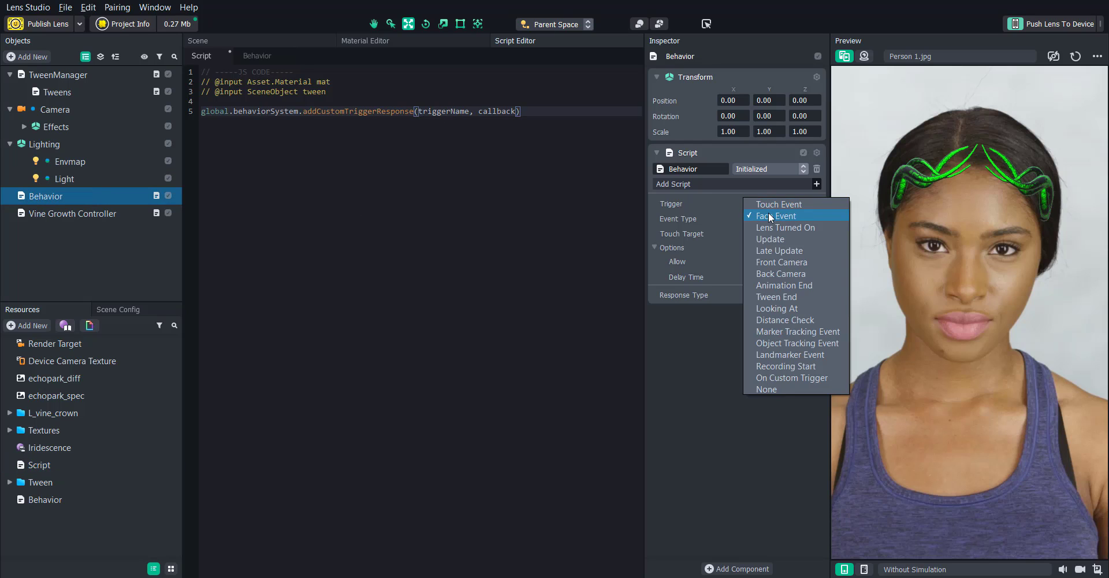
click(770, 216)
click(761, 220)
click(774, 322)
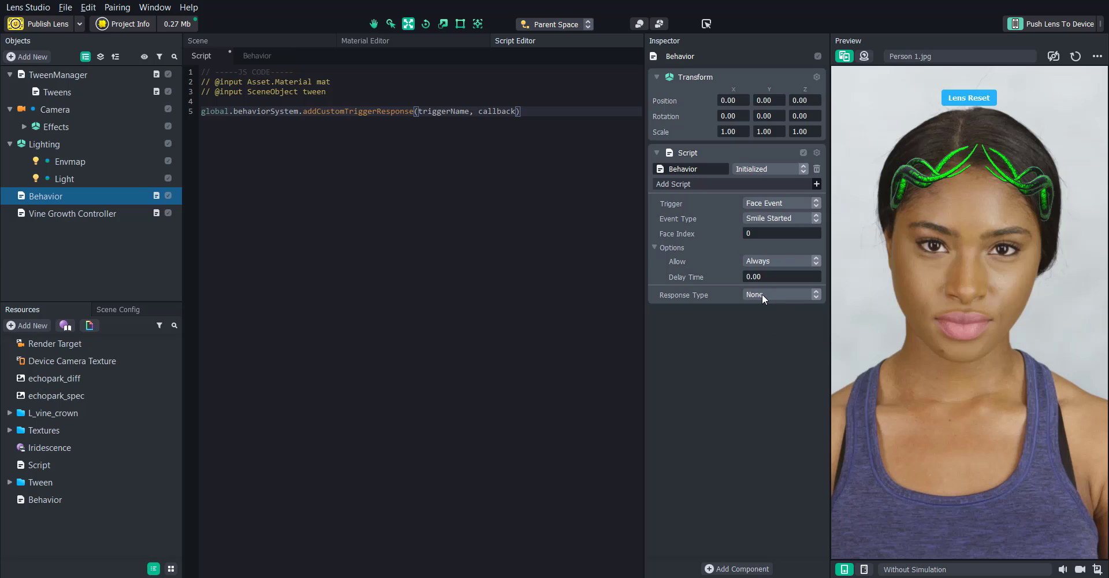
- Set the Behavior's response type to Send Custom Trigger with the trigger name "growVine"
click(761, 293)
click(811, 502)
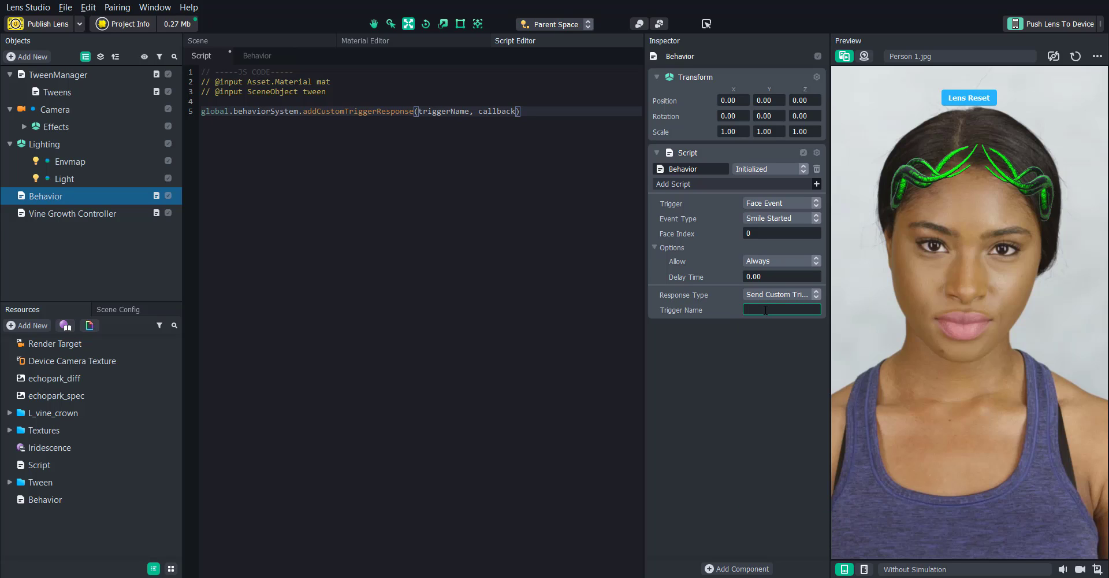
click(764, 311)
text(growVine)
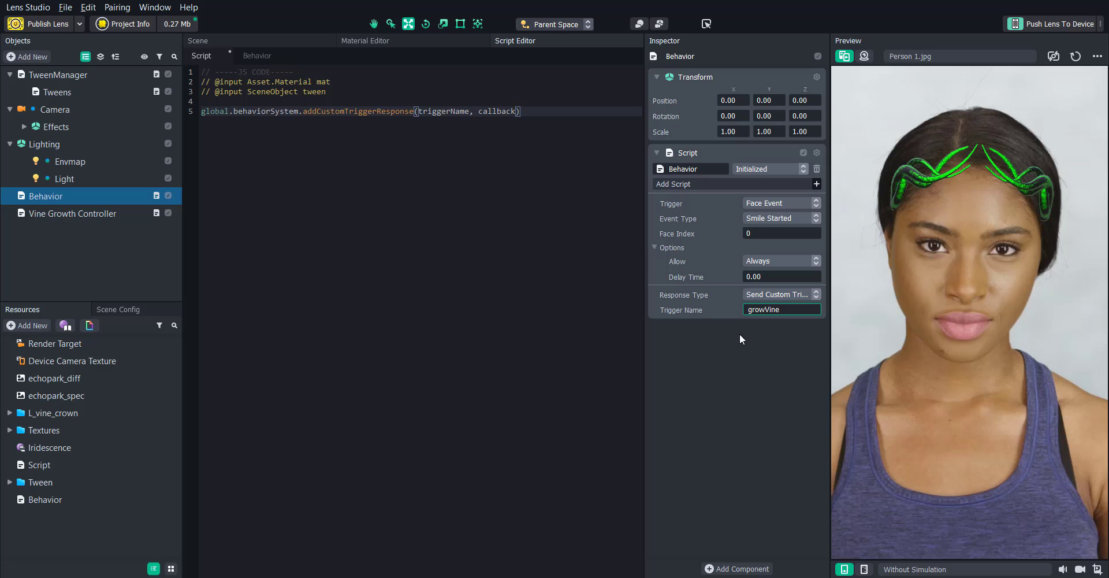
- Change the Behavior's trigger name to growVines, and pass "growVines" and growVines as the trigger name and callback in the script's addCustomTriggerResponse call
text(s)
key(Return)
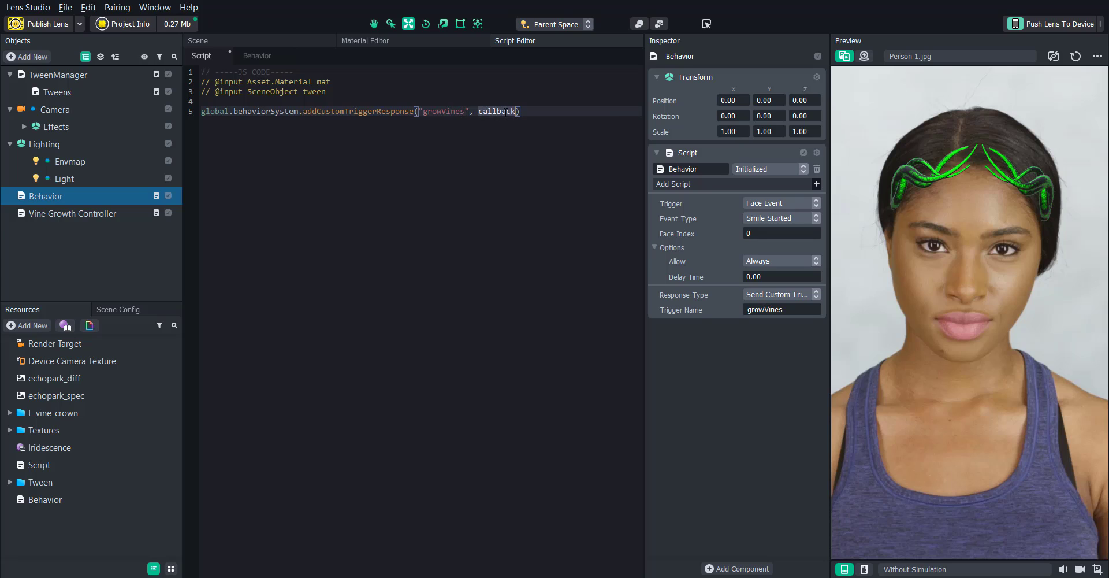
text(grow)
text(;)
- Write a growVines() function below the trigger response that calls global.tweenManager.startTween(script.tween, "vine");
key(Return)
key(Return)
text(fu)
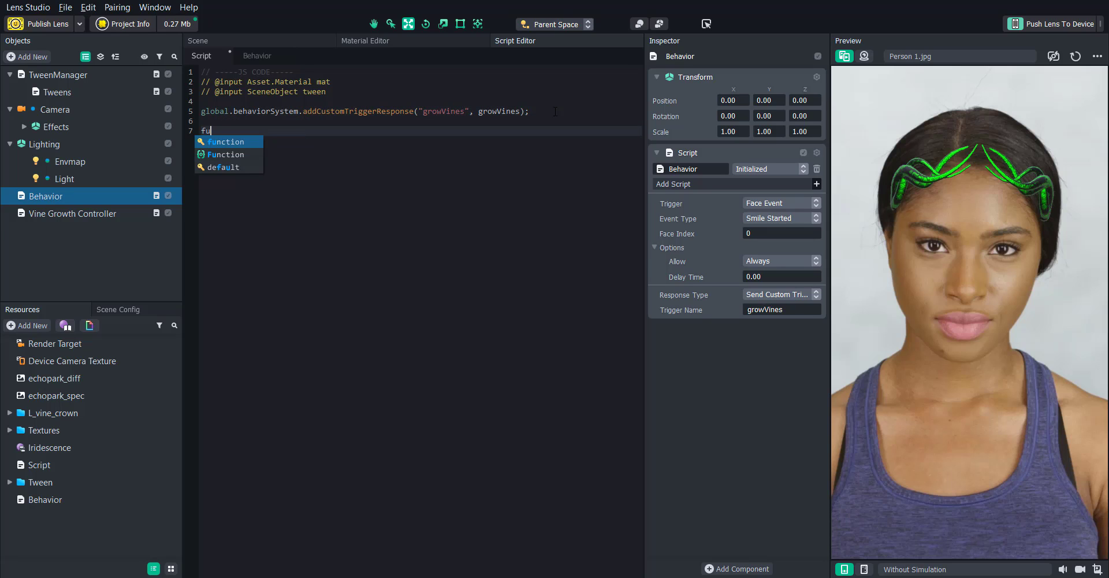
text(nction growVines)
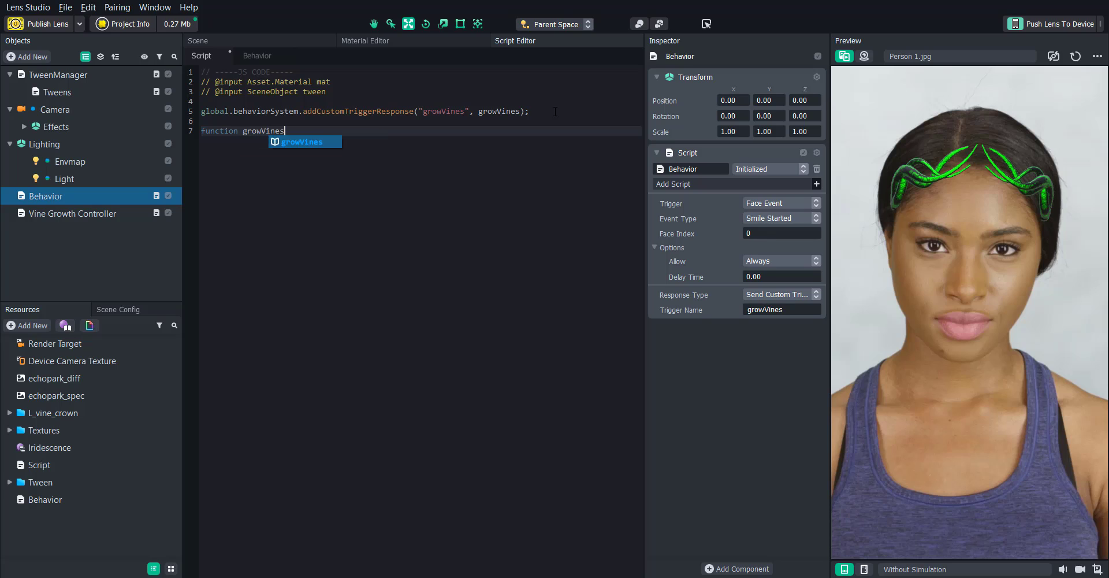
text(())
key(Return)
text({)
key(Return)
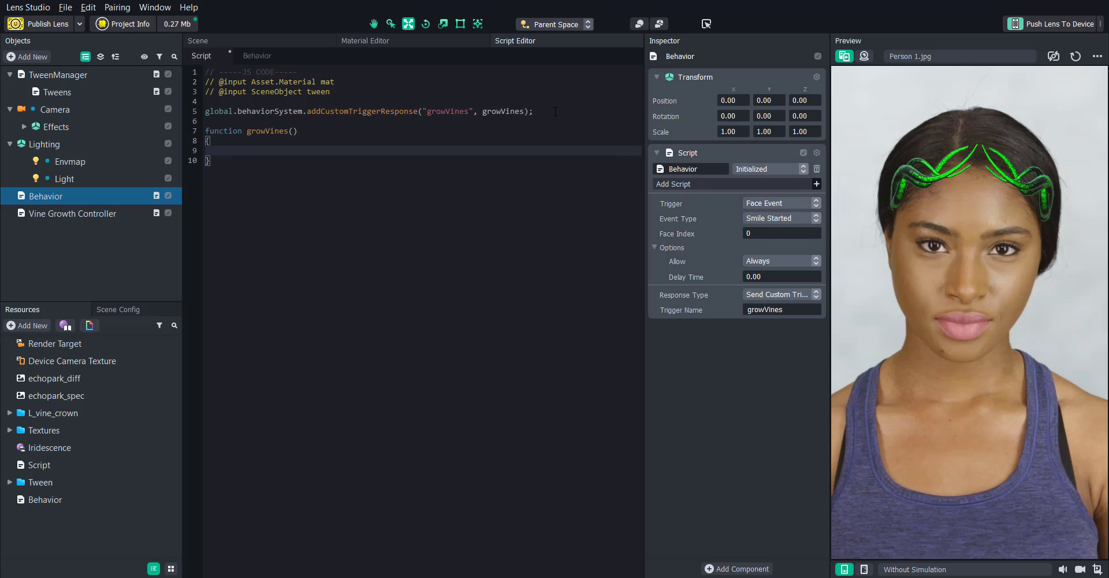
text(global.tweenManager.startTween(script.tween, "vine");)
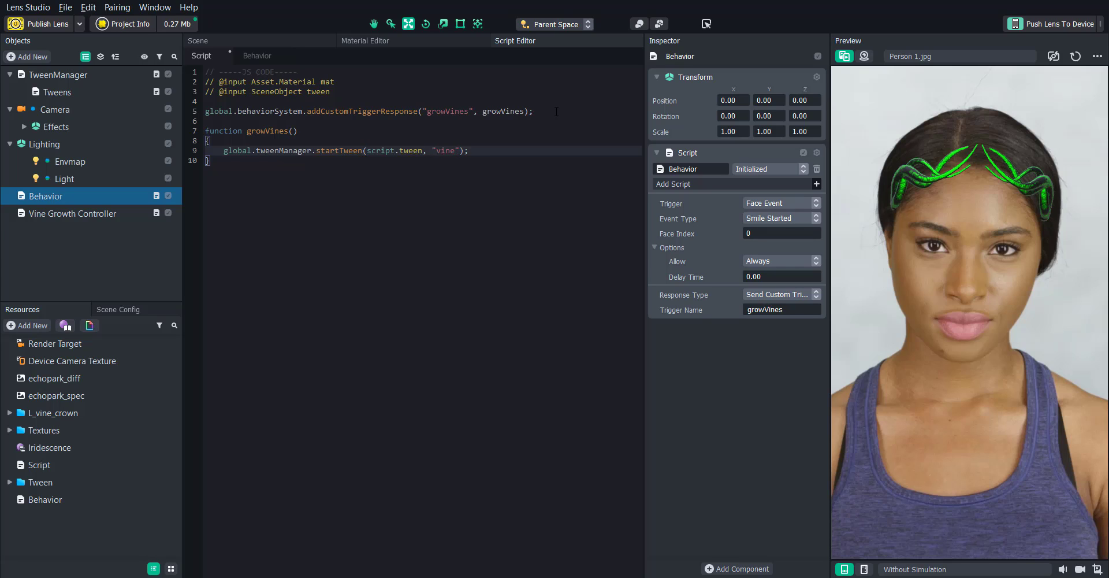
- Declare "var tweening = false;" on a new line above the addCustomTriggerResponse call
click(220, 101)
key(Return)
text(var t)
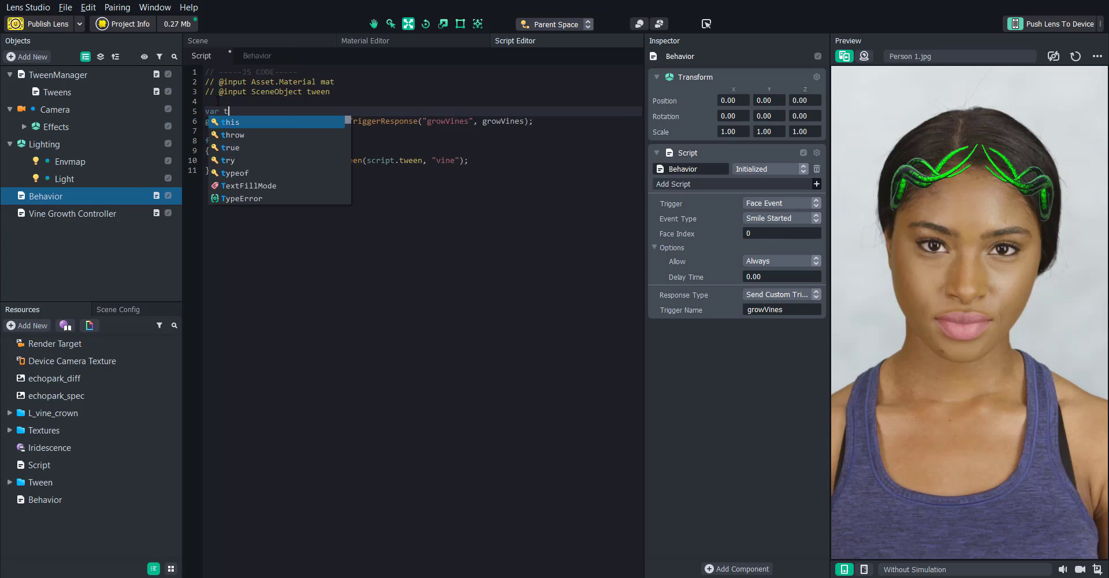
text(weening = false;)
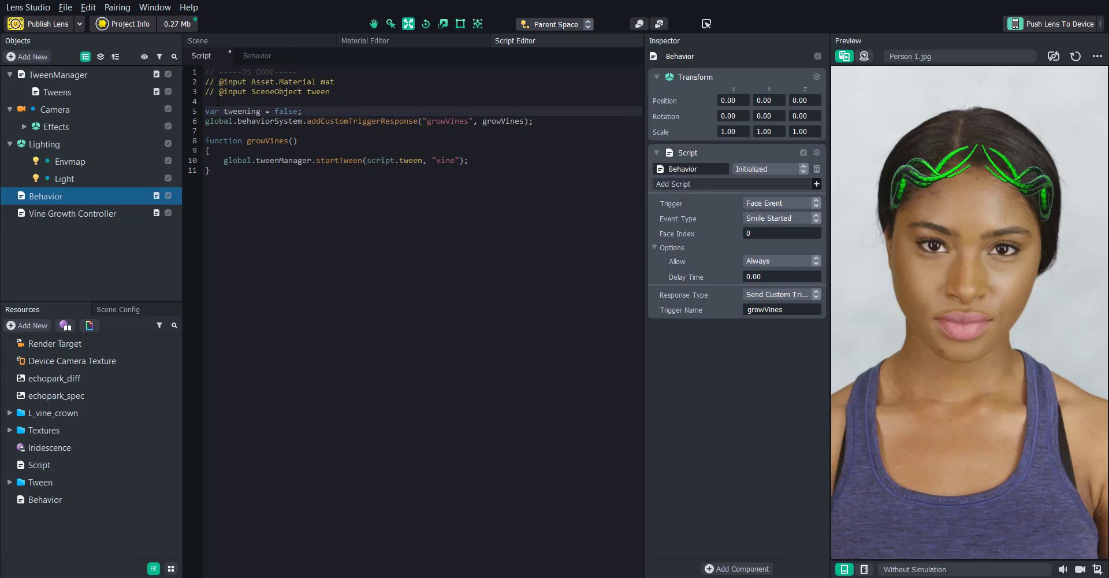
- Add an empty if (!tweening) block at the start of the growVines() function
click(219, 149)
key(Return)
text(if )
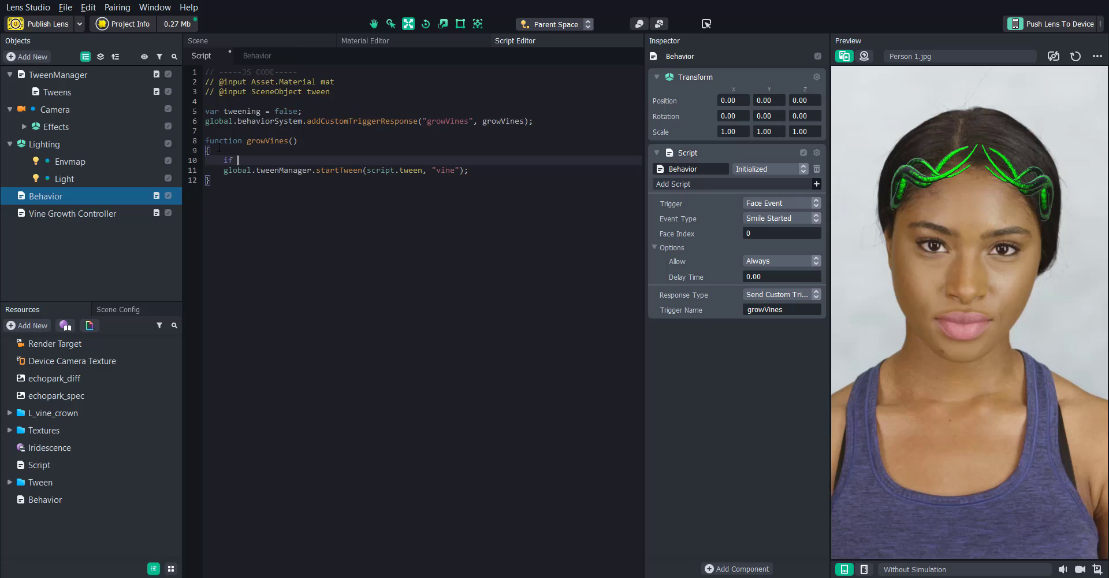
text((!tweening)
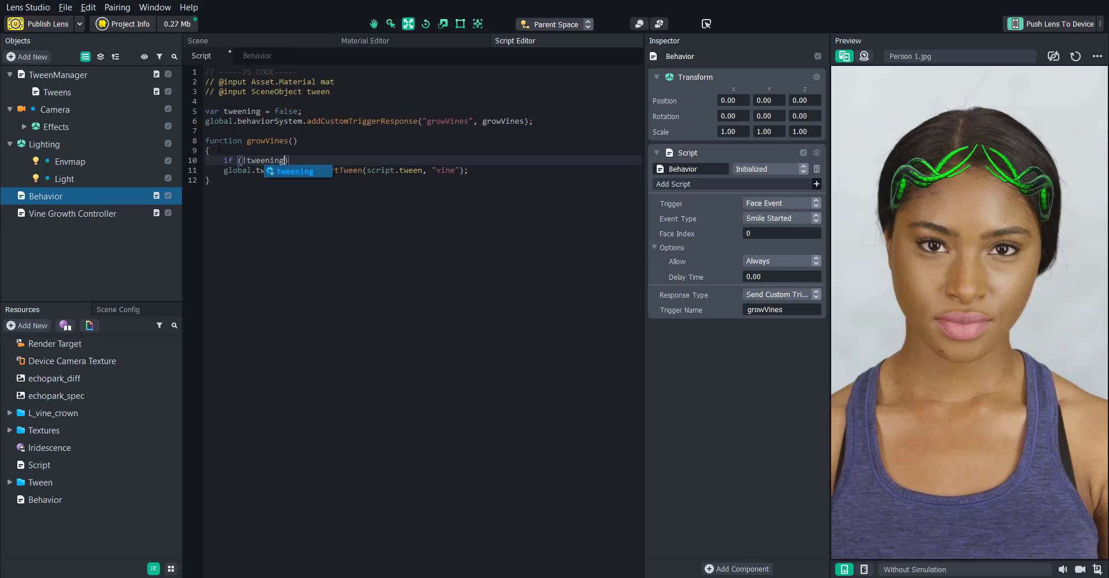
key(Return)
text({)
key(Return)
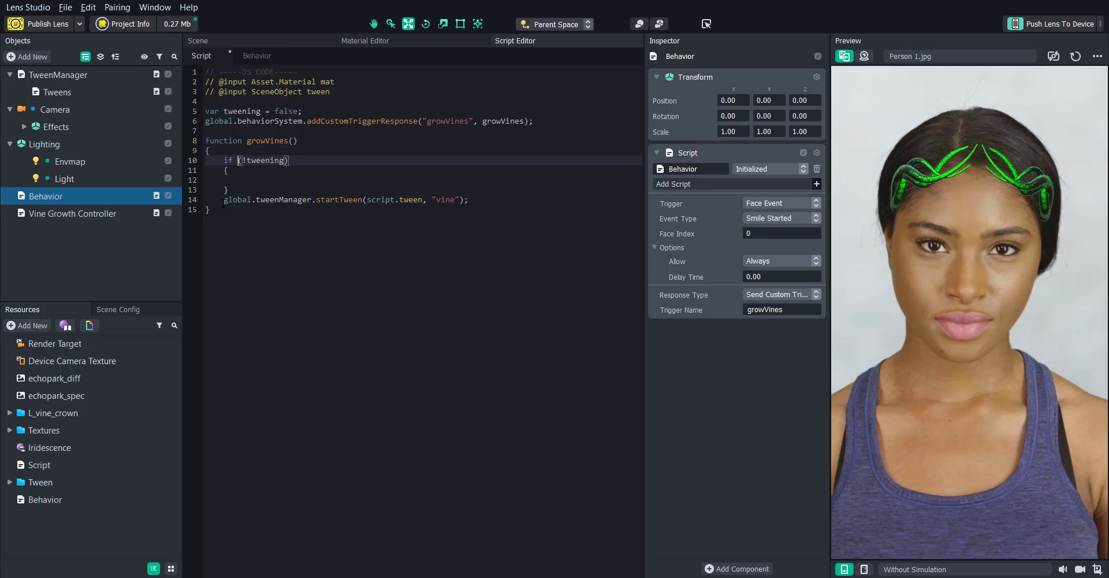
- Move the startTween line into the if (!tweening) block and remove the leftover empty line
click(235, 200)
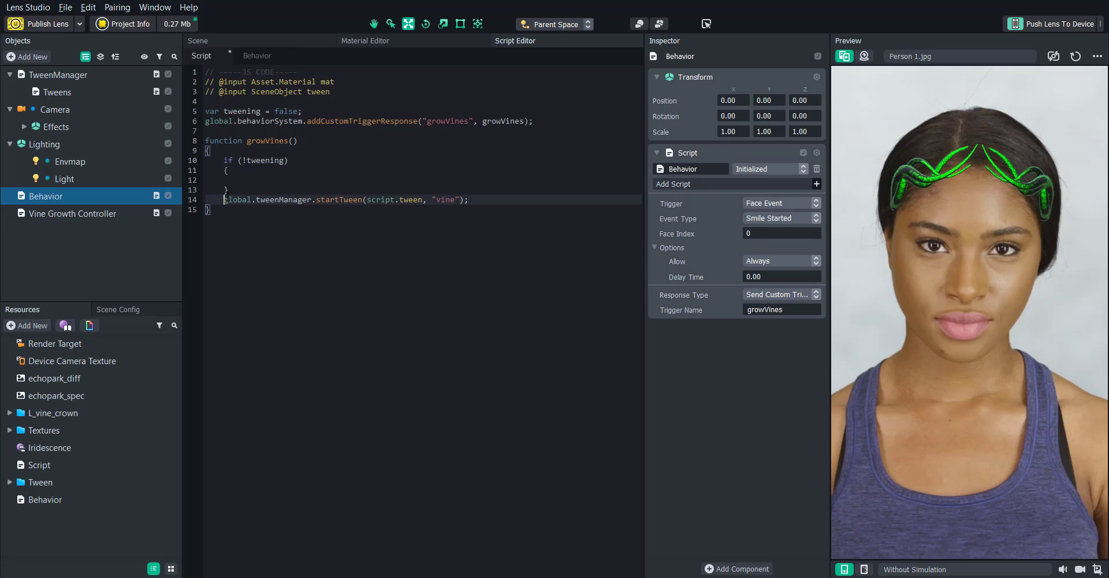
drag(223, 200, 470, 200)
key(ctrl+x)
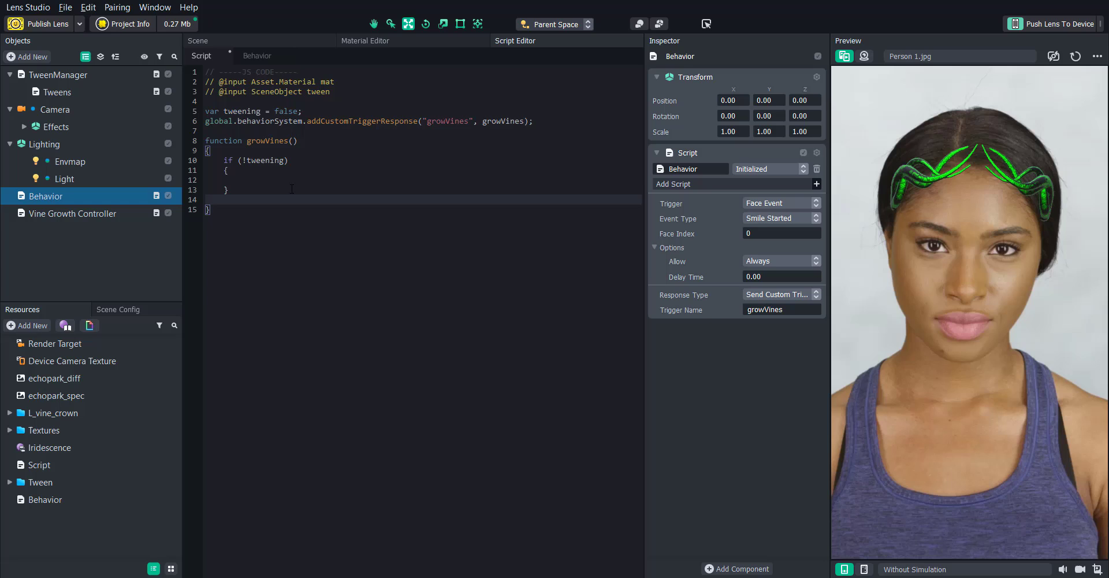
click(237, 180)
key(ctrl+v)
click(256, 197)
key(BackSpace)
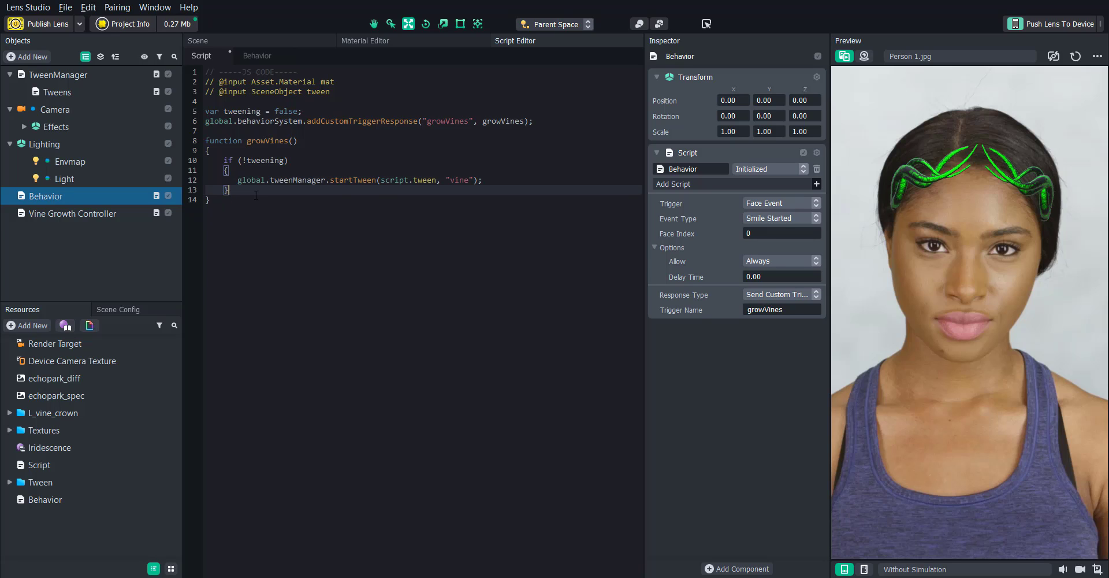
- Add "tweening = true;" above the startTween call and pass setFalse as that call's third argument
click(239, 171)
key(Return)
text(tw)
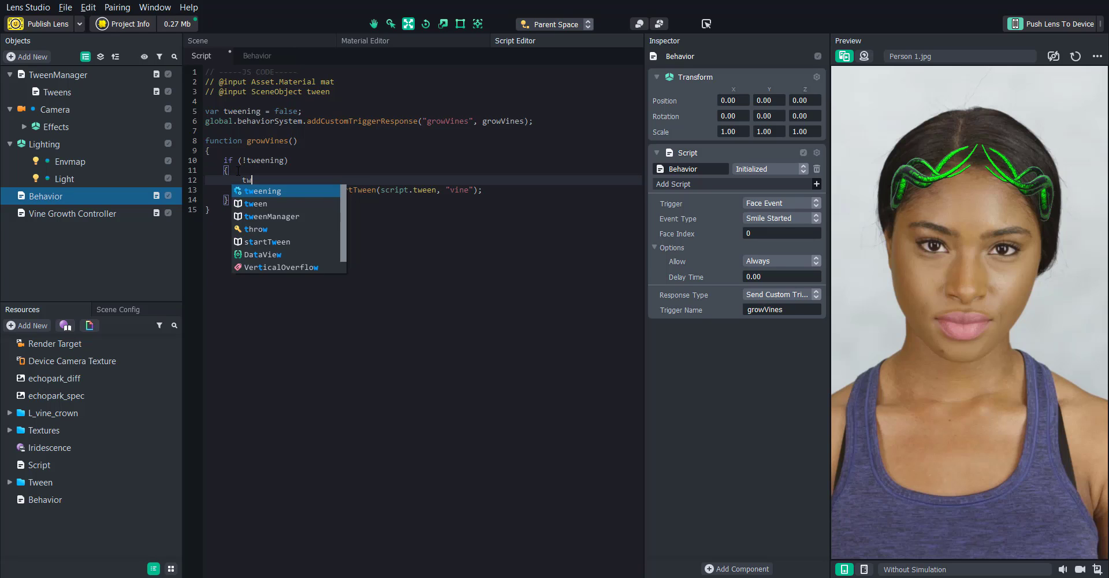
text(eening = true;)
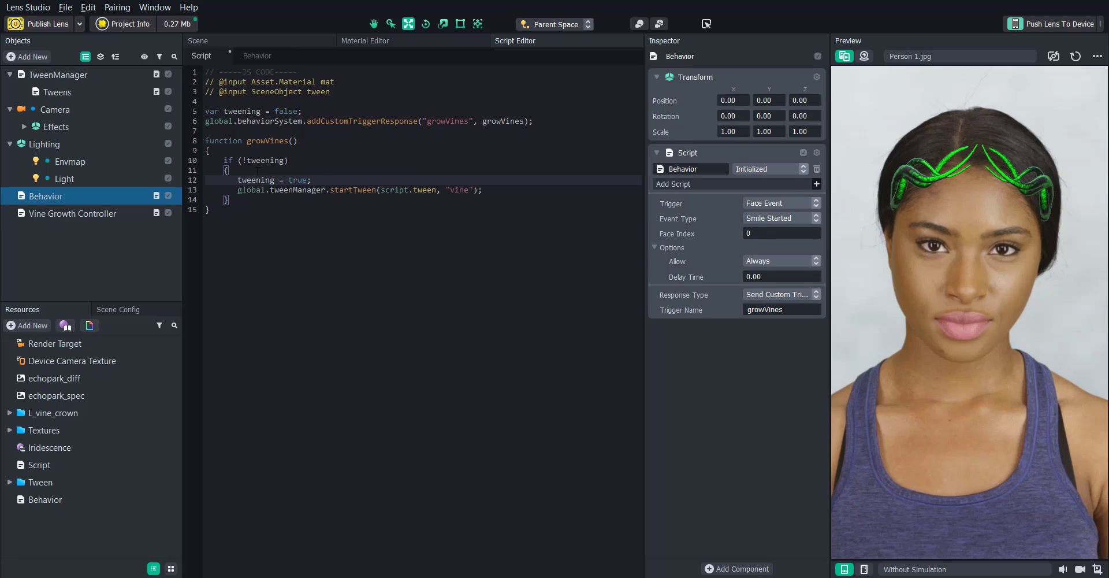
click(275, 210)
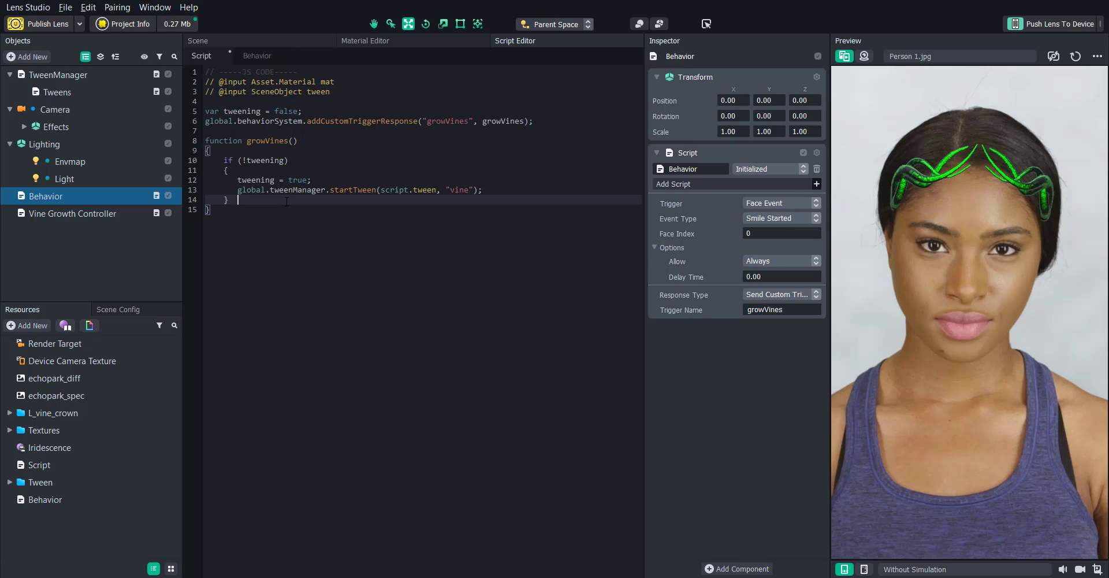
click(474, 189)
text(, setFalse)
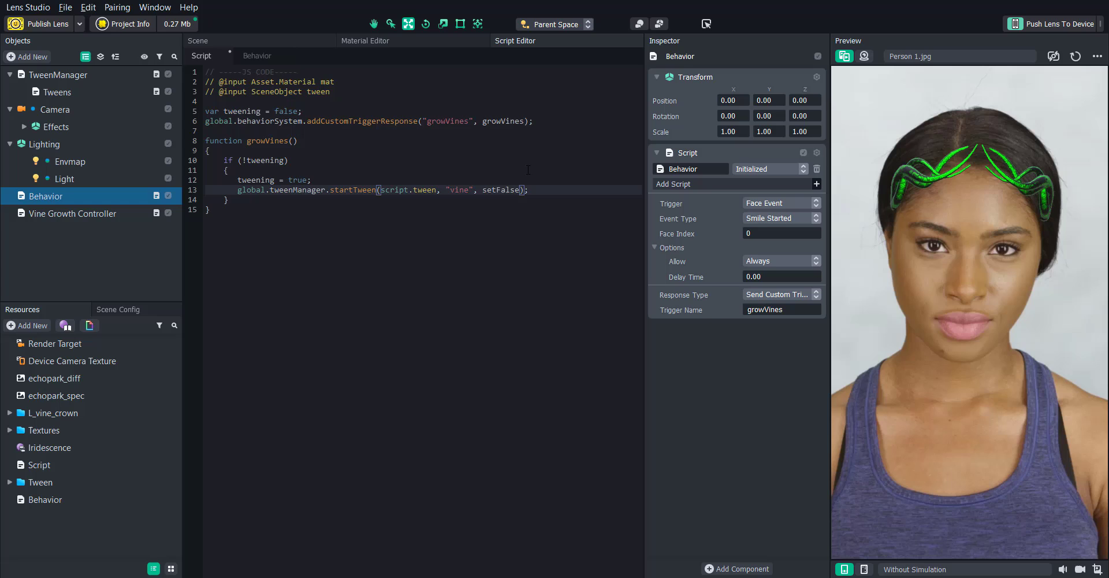
- Write a setFalse() function below growVines() that sets "tweening = false;"
click(249, 209)
key(Return)
key(Return)
text(function)
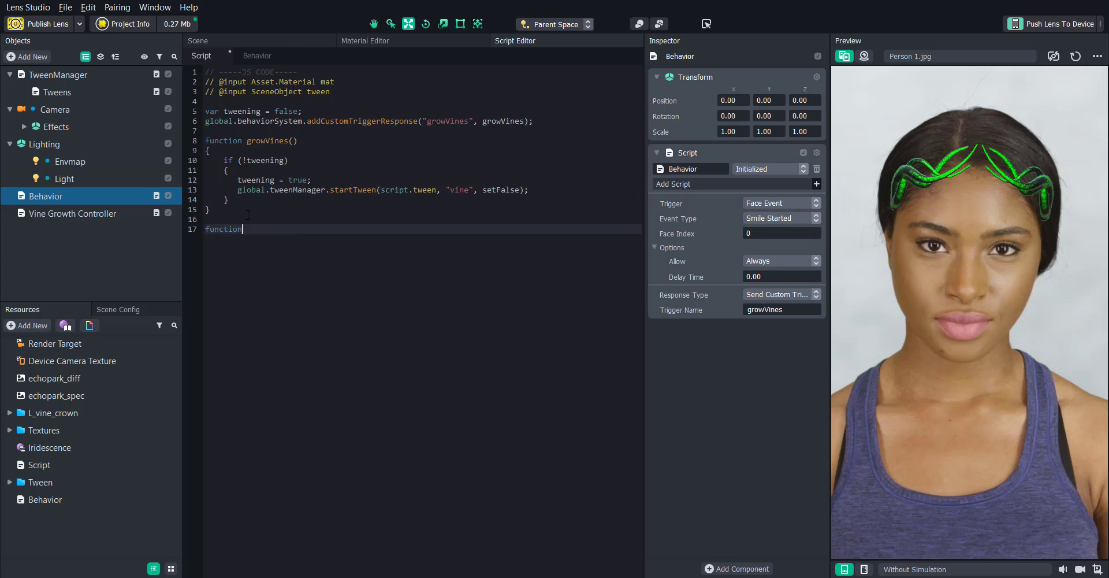
text( setFalse())
key(Return)
text({)
key(Return)
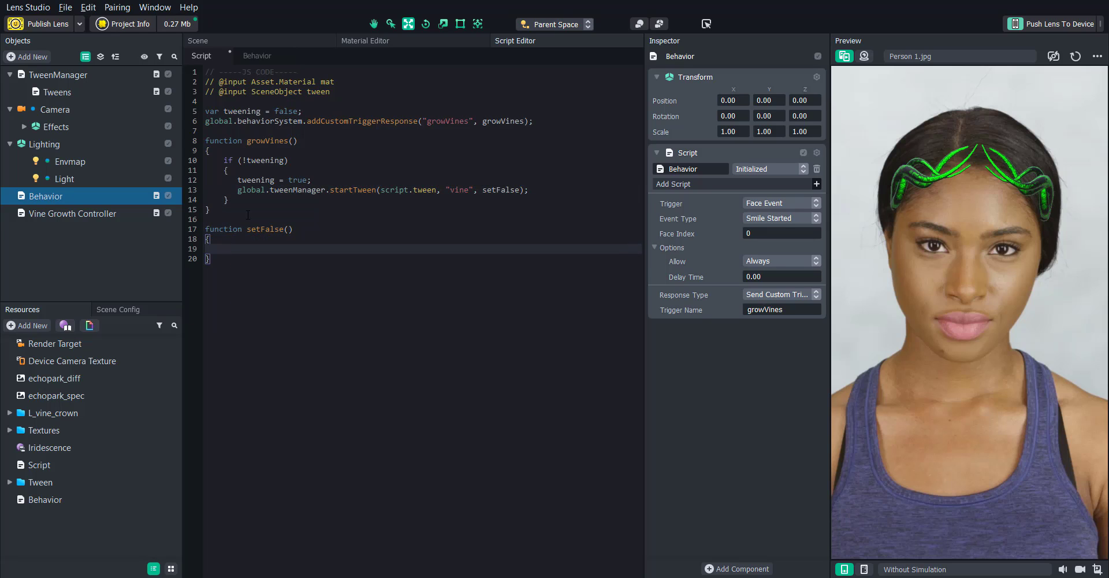
text(tweening = false;)
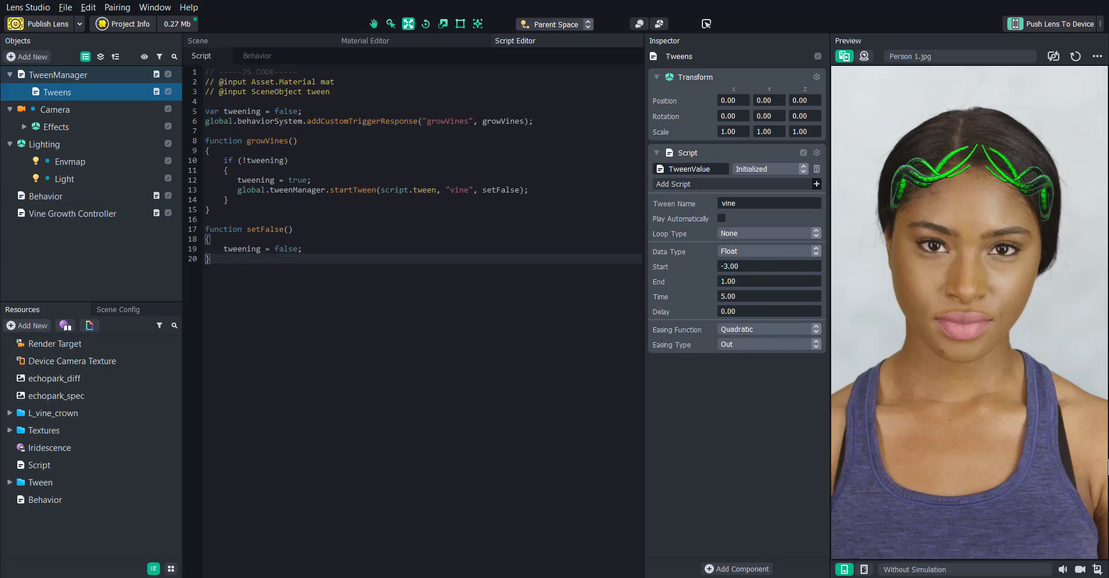
- Switch to the Lens Studio website in the browser, search for "updateevent" and open the UpdateEvent class reference
drag(1108, 17, 768, 1)
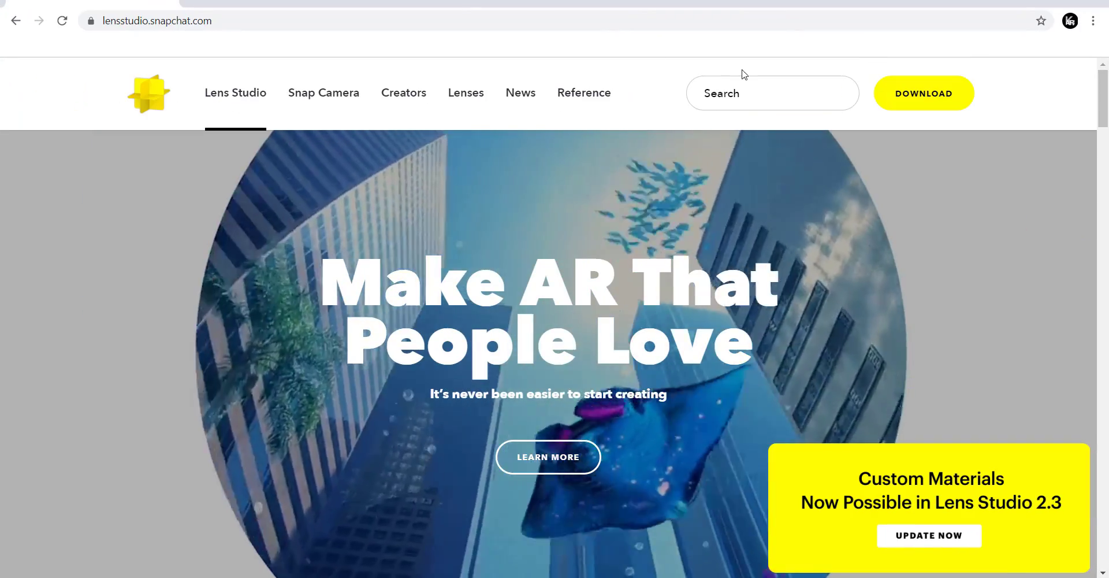
click(743, 90)
text(updateevent)
key(Return)
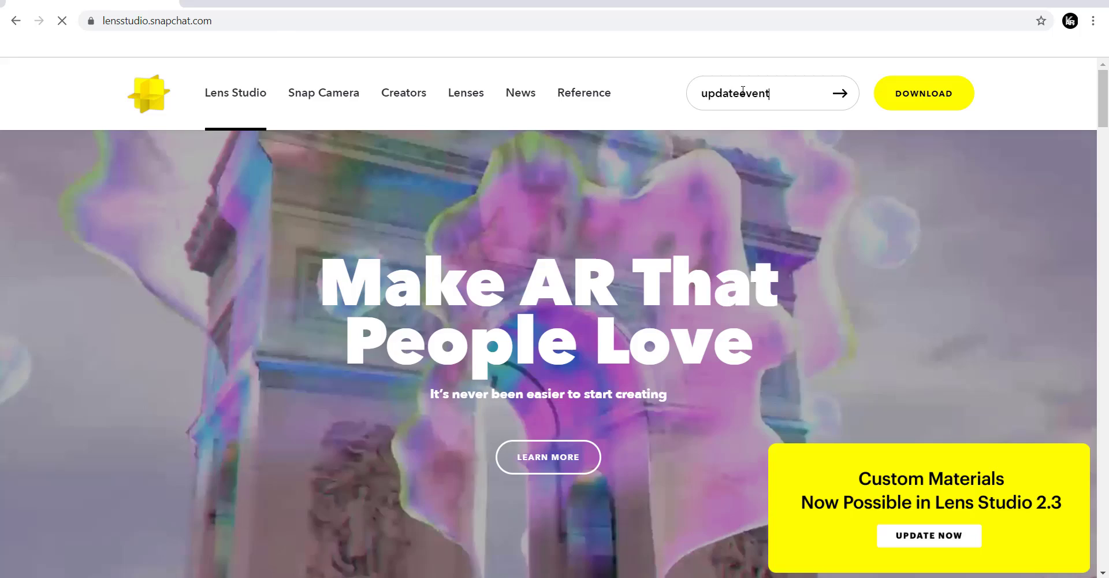
click(179, 288)
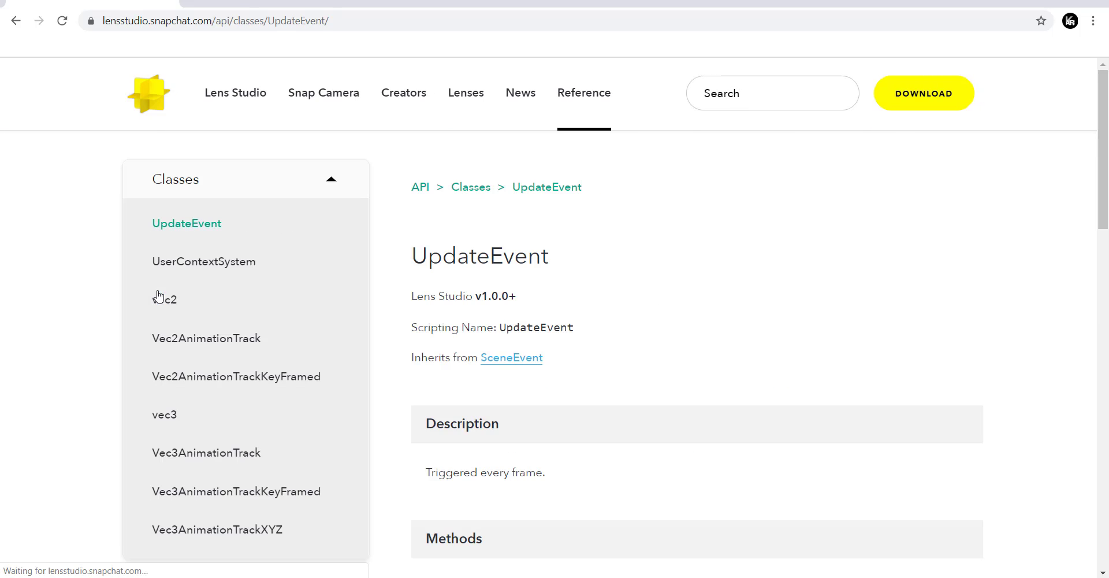
- Copy the UpdateEvent example from "var event = script.createEvent" through its closing line and return to Lens Studio
scroll(499, 317, down, 5)
scroll(498, 317, down, 5)
drag(521, 462, 444, 333)
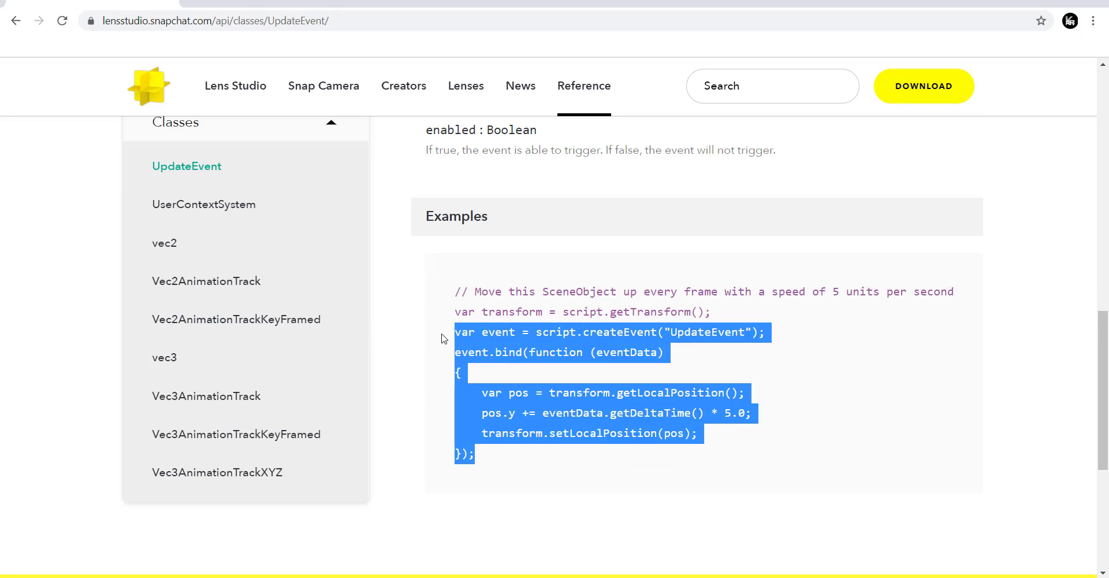
right_click(517, 333)
click(537, 338)
click(1057, 5)
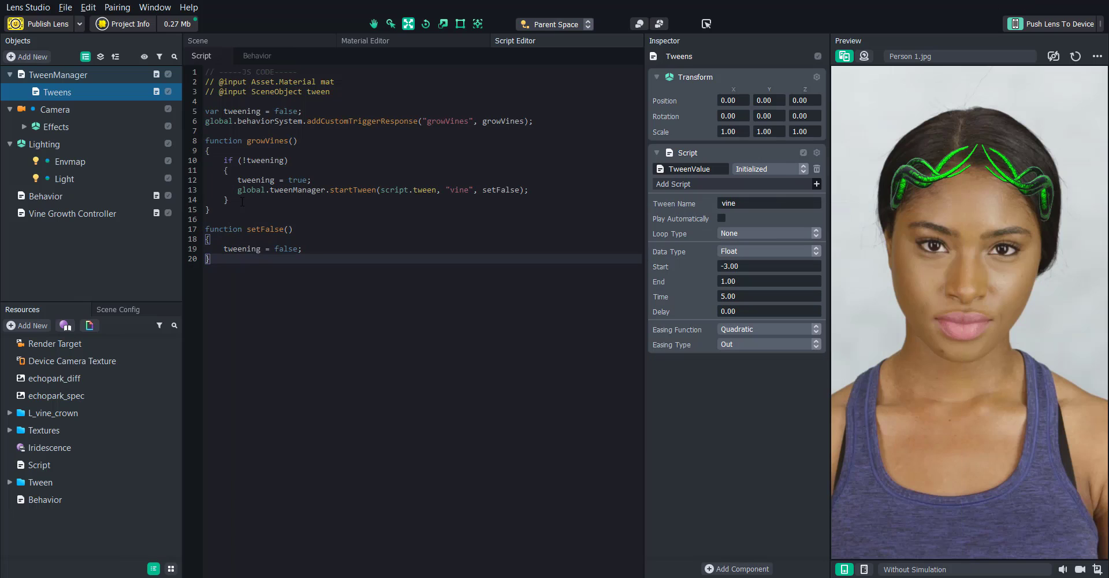
- Paste the UpdateEvent example above the growVines() function and delete the three position lines from its body
click(238, 134)
key(Return)
key(Return)
key(Up)
key(ctrl+v)
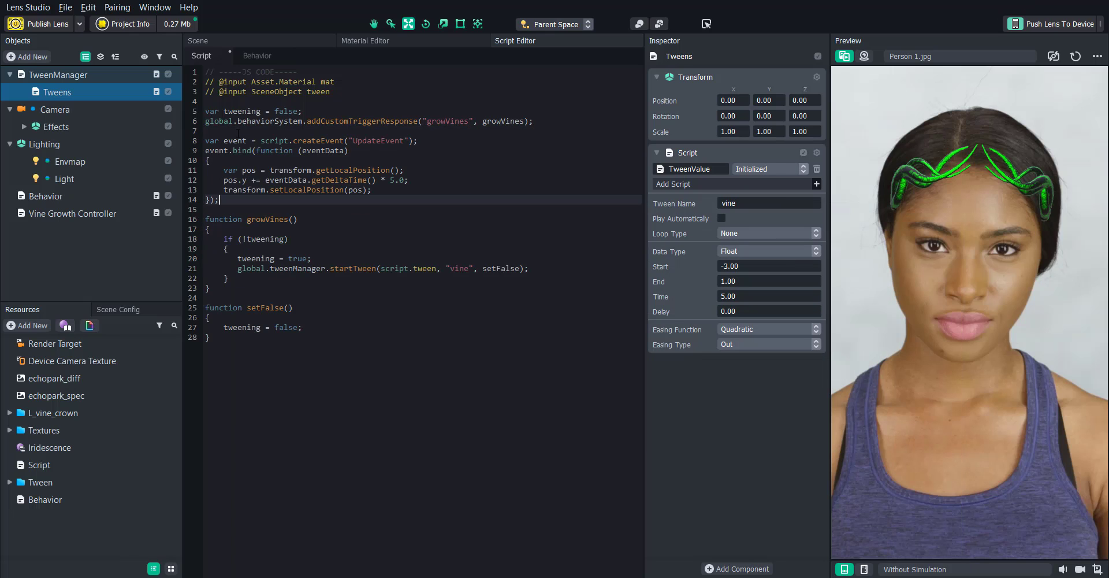
drag(373, 190, 225, 170)
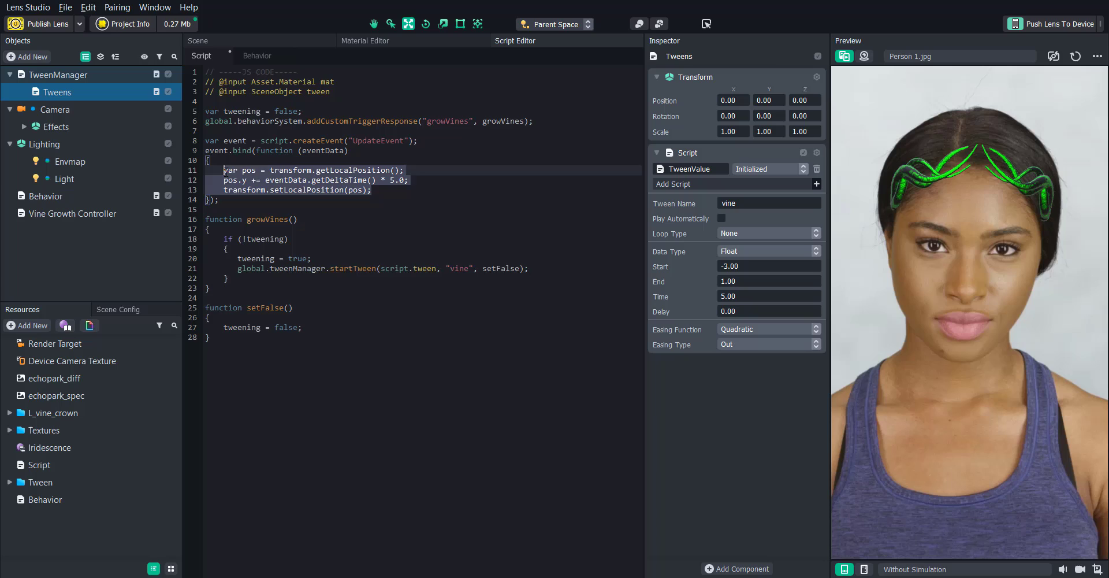
key(BackSpace)
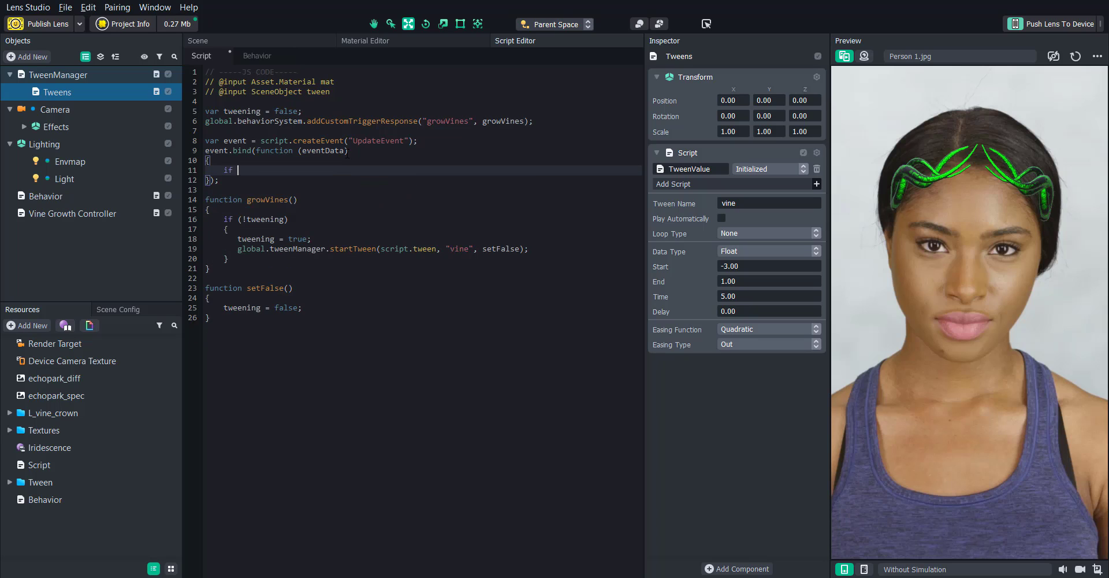
- Add an if (tweening) block to the update event containing global.tweenManager.getGenericTweenValue(script.tween, "vine");
text(if (tweening))
key(Return)
text({)
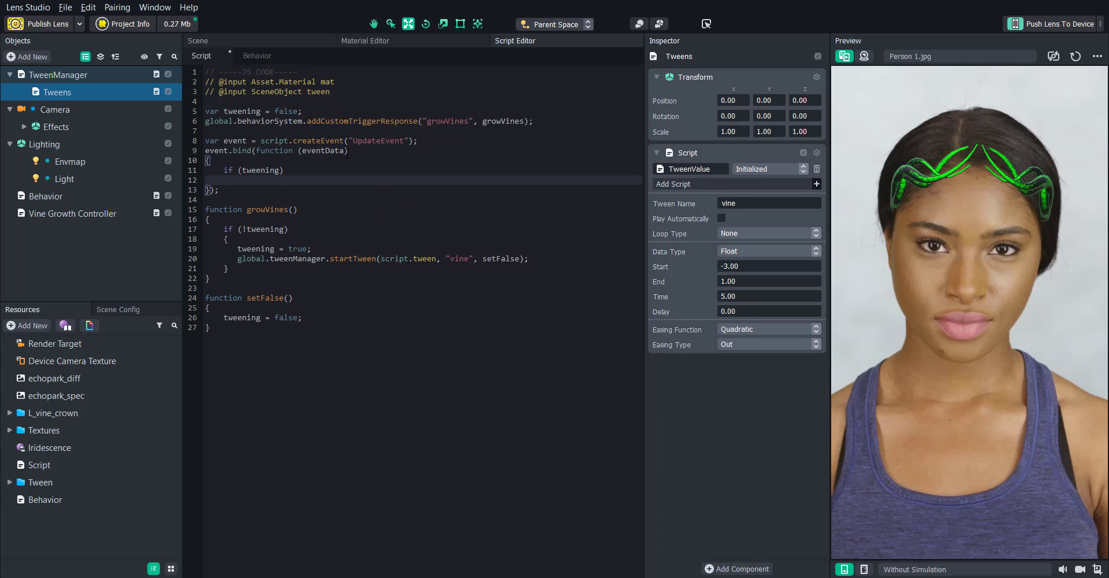
key(Return)
text(global.tween)
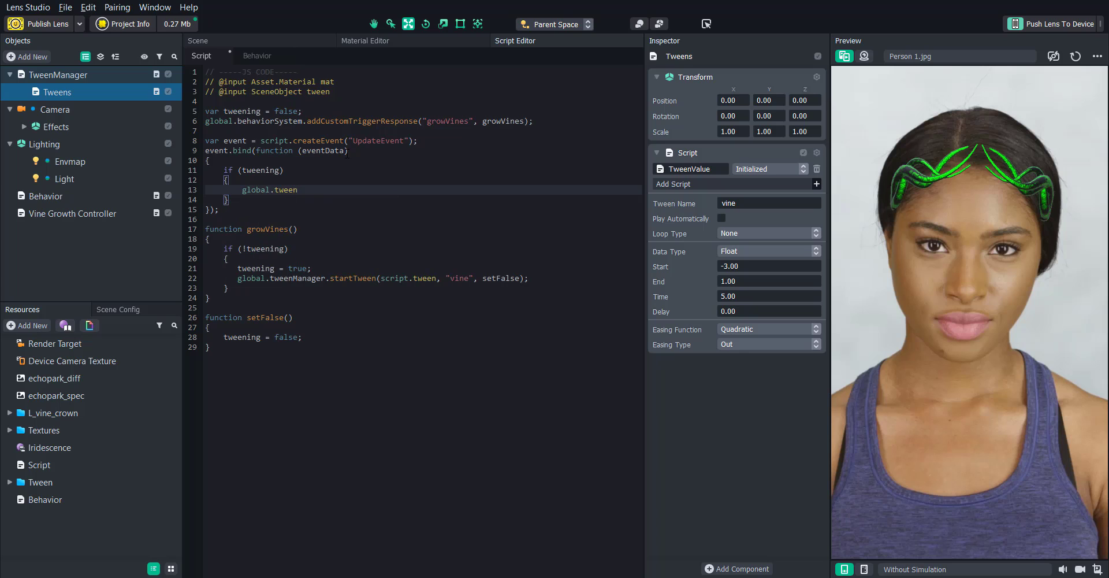
text(Manager.getGenericTweenValue(script.tween, "vine");)
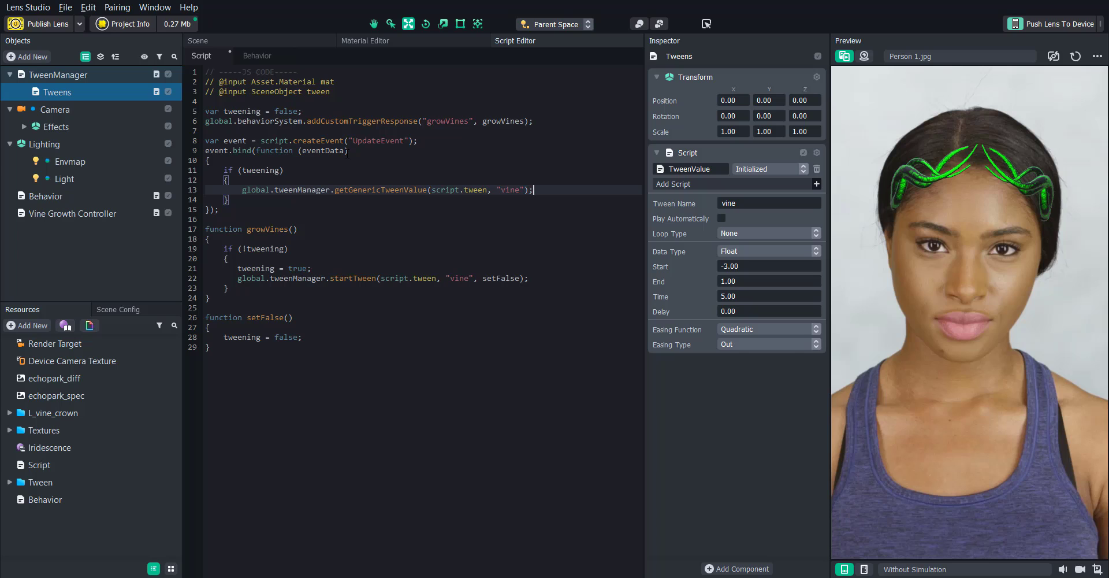
key(Return)
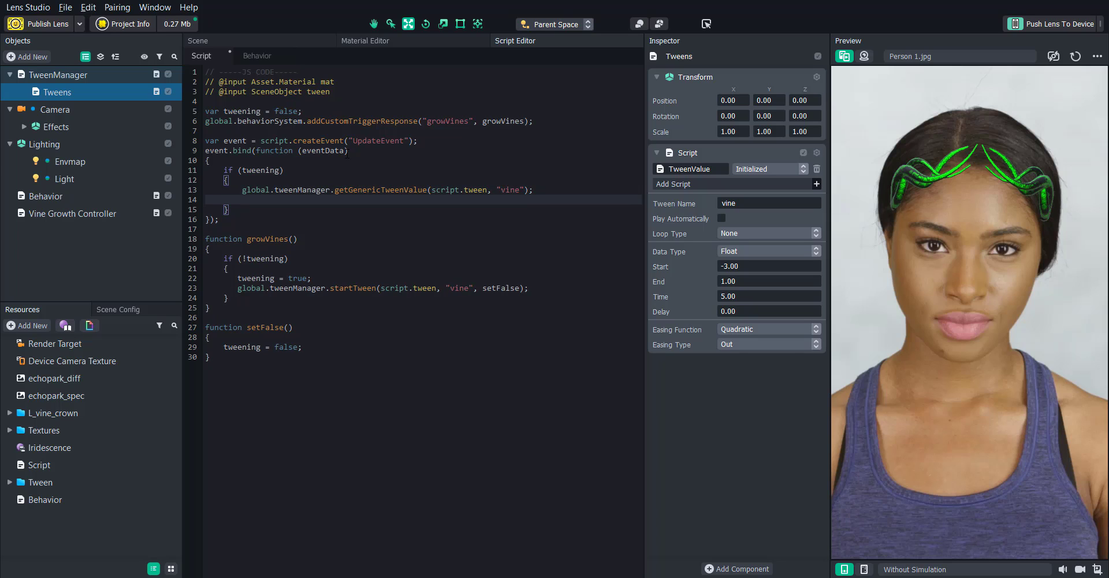
- Begin a script.mat.mainPass.pointA = line inside the if (tweening) block and declare var gradient; below var tweening
text(script.mat.mainPass)
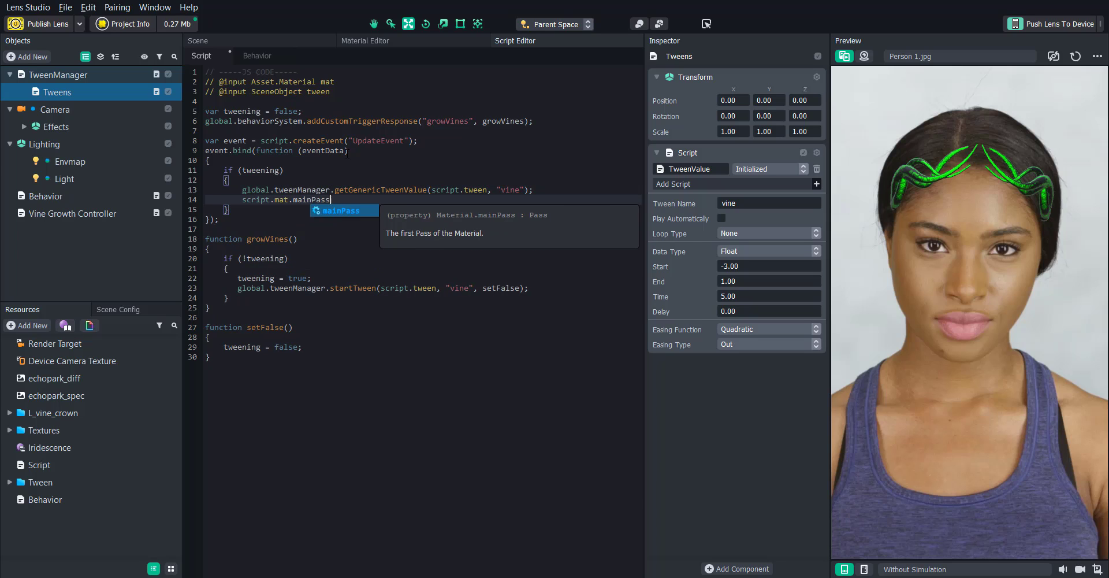
text(.pointA =)
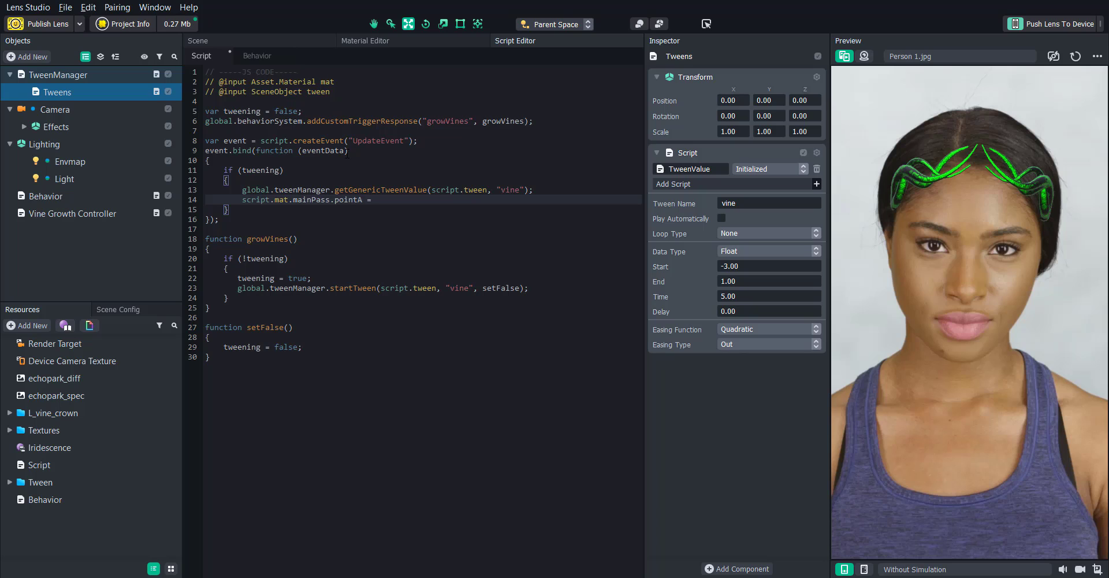
click(312, 112)
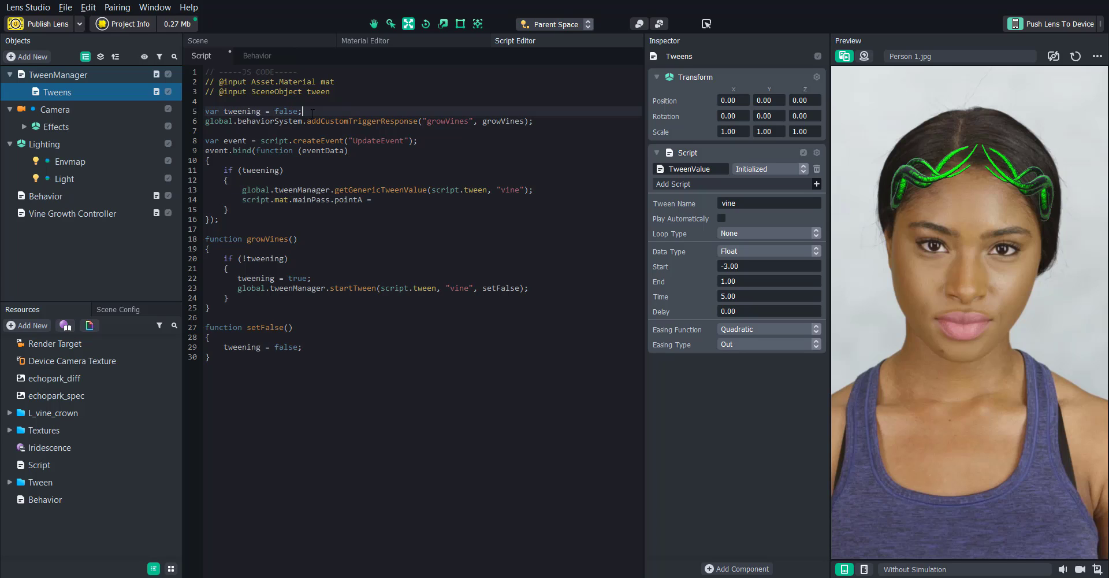
key(Return)
text(var v)
key(BackSpace)
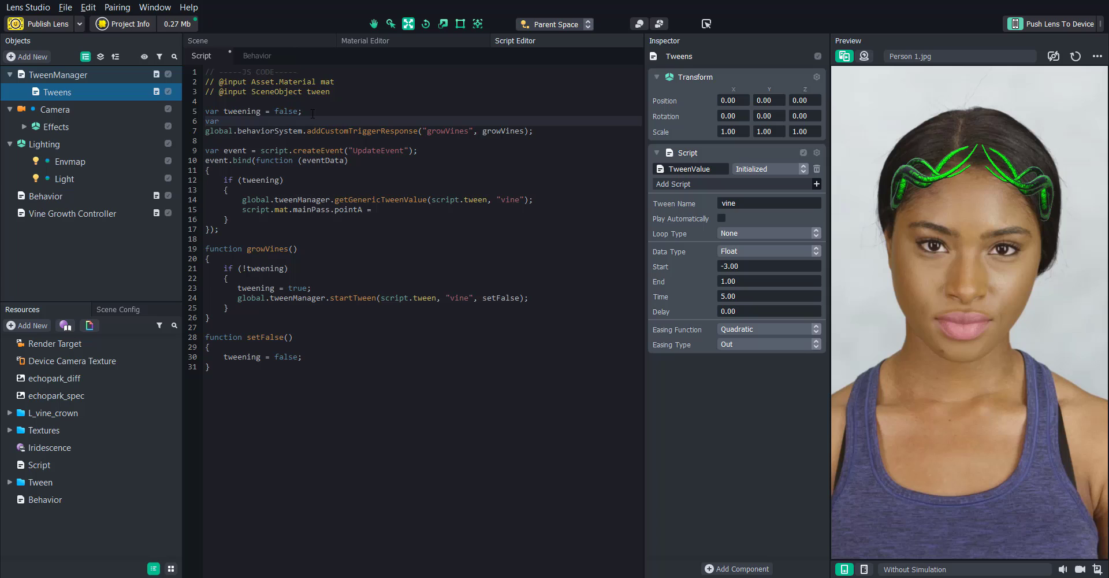
text(gradient;)
- Assign the generic tween value to gradient and complete the pointA line with new vec2(1, gradient);
click(243, 199)
text(gradient =)
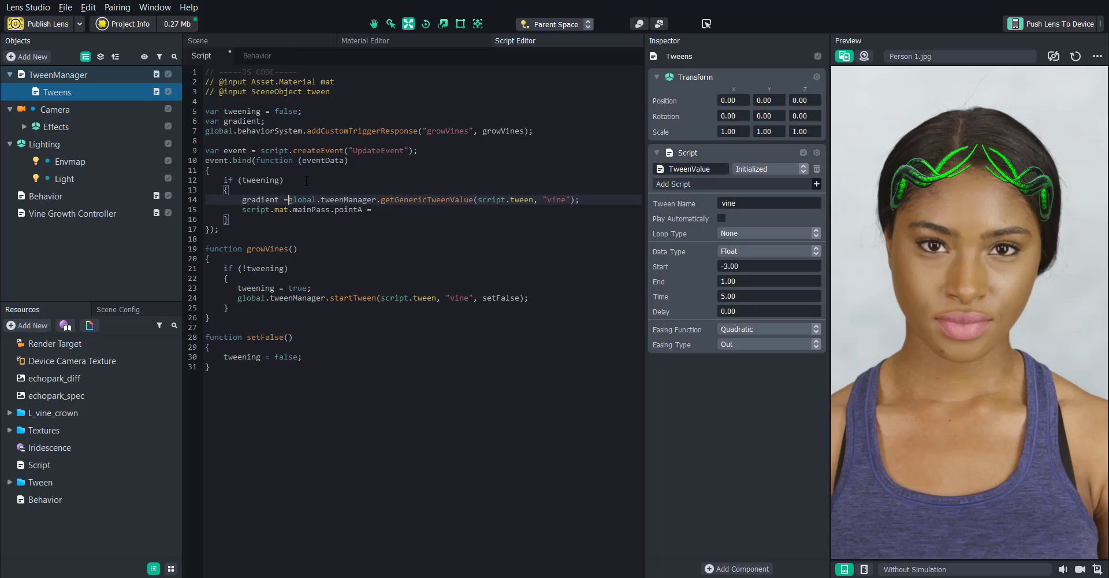
click(397, 210)
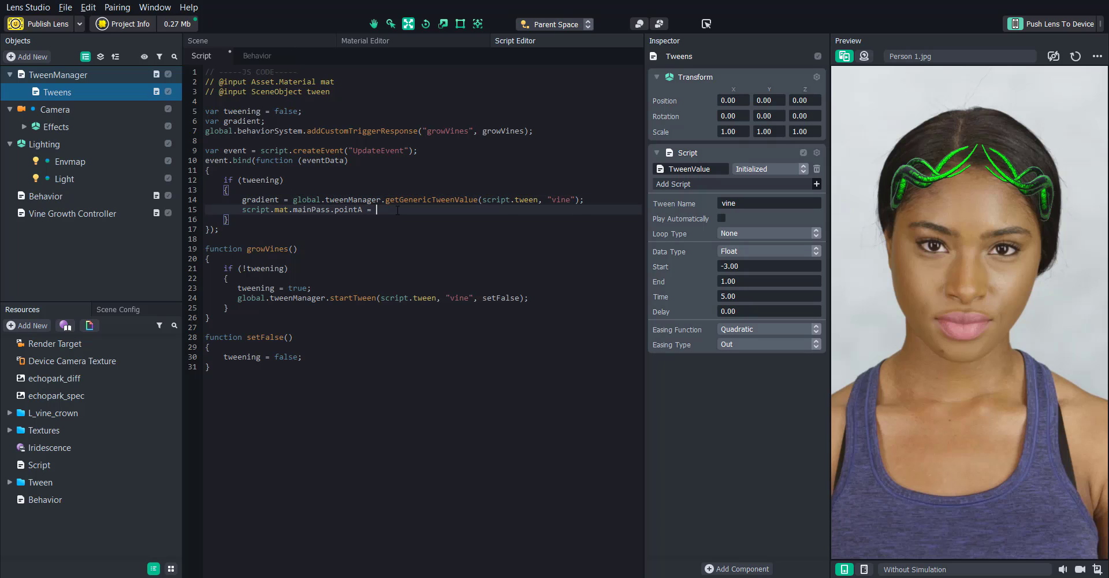
text(new vec2)
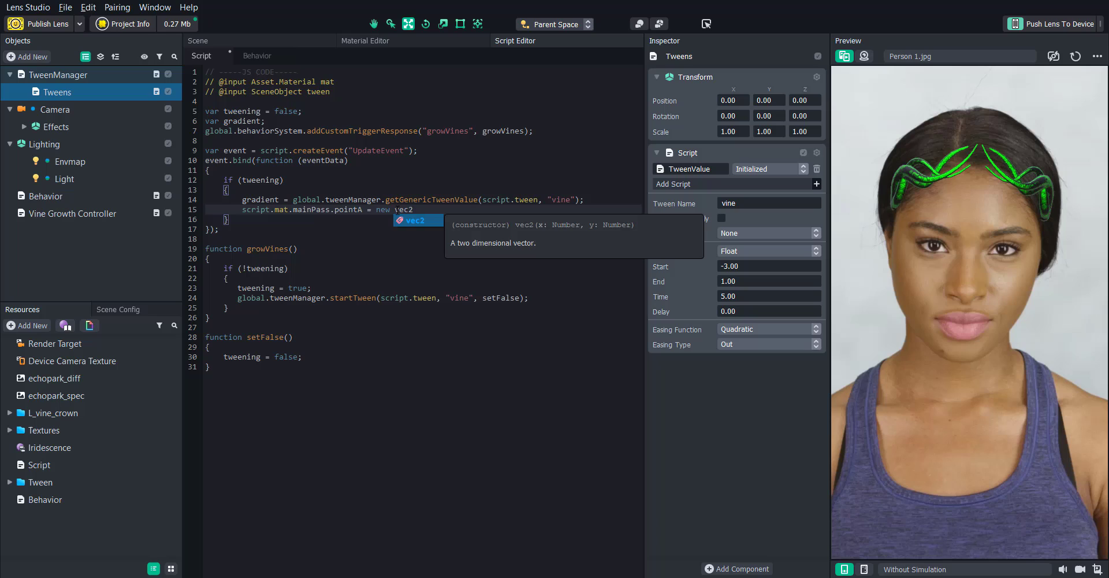
text(()
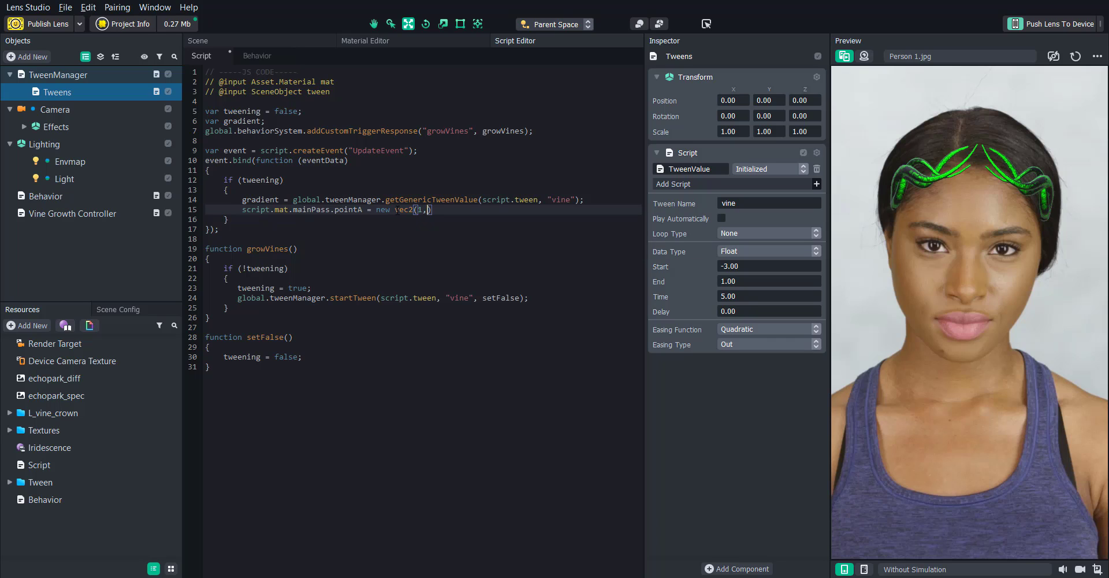
text(1, gradient)
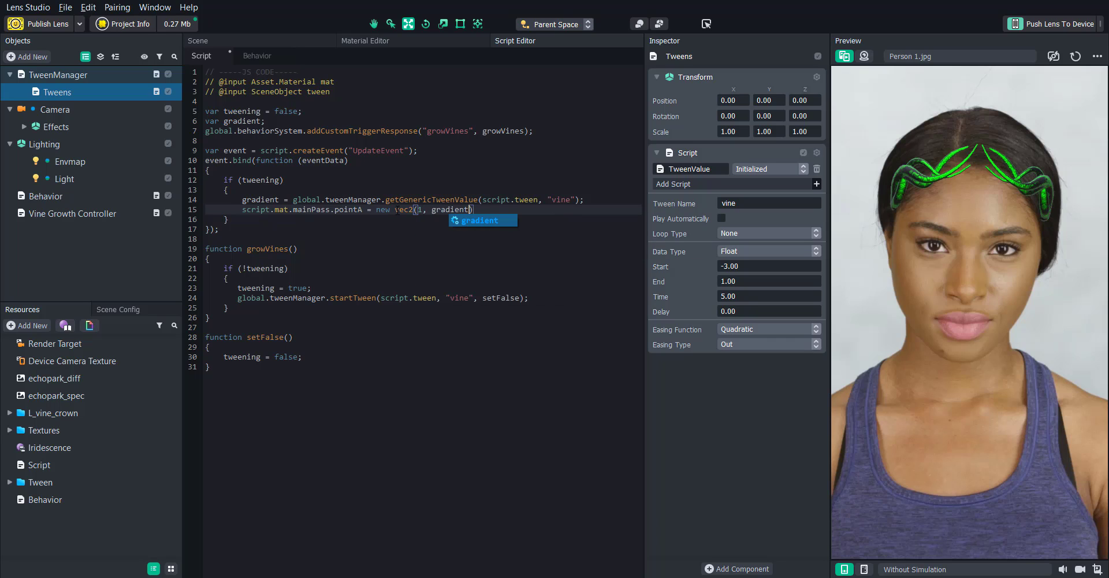
key(Right)
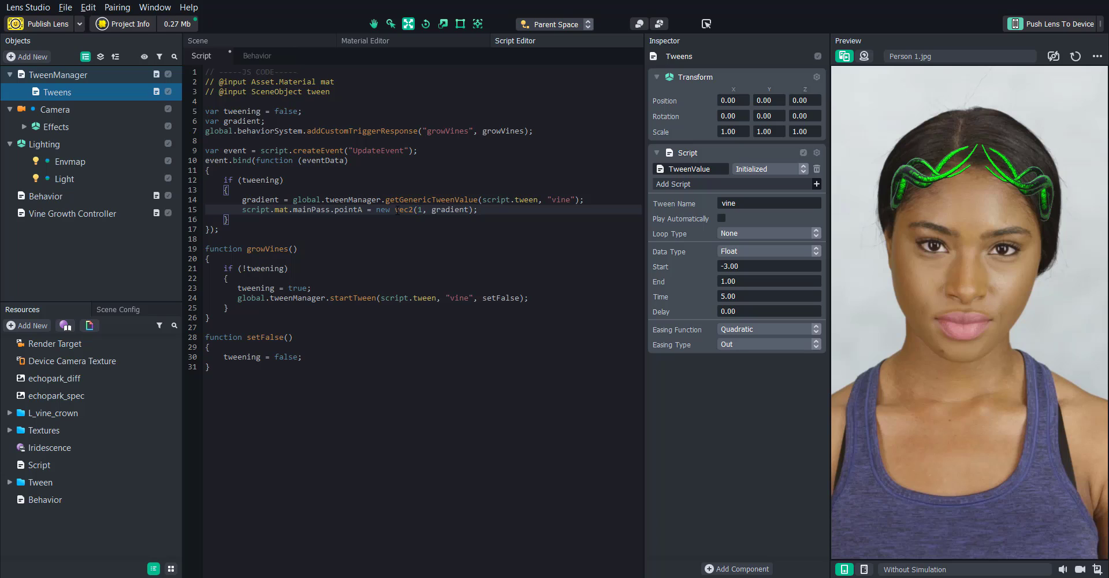
drag(491, 210, 295, 213)
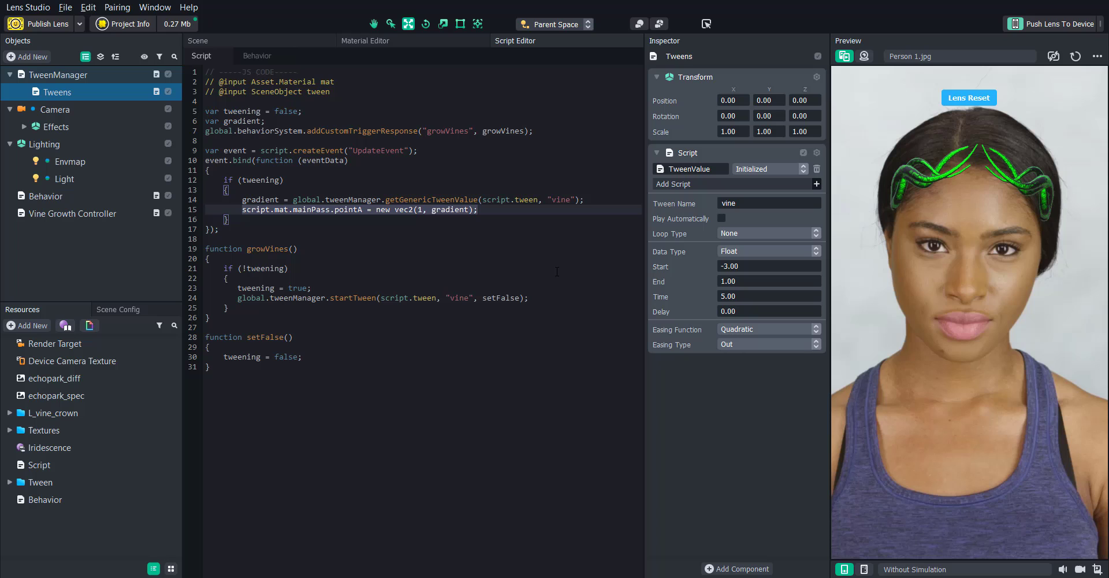
- Switch the preview source to the Smile Person 1.webm video
click(966, 56)
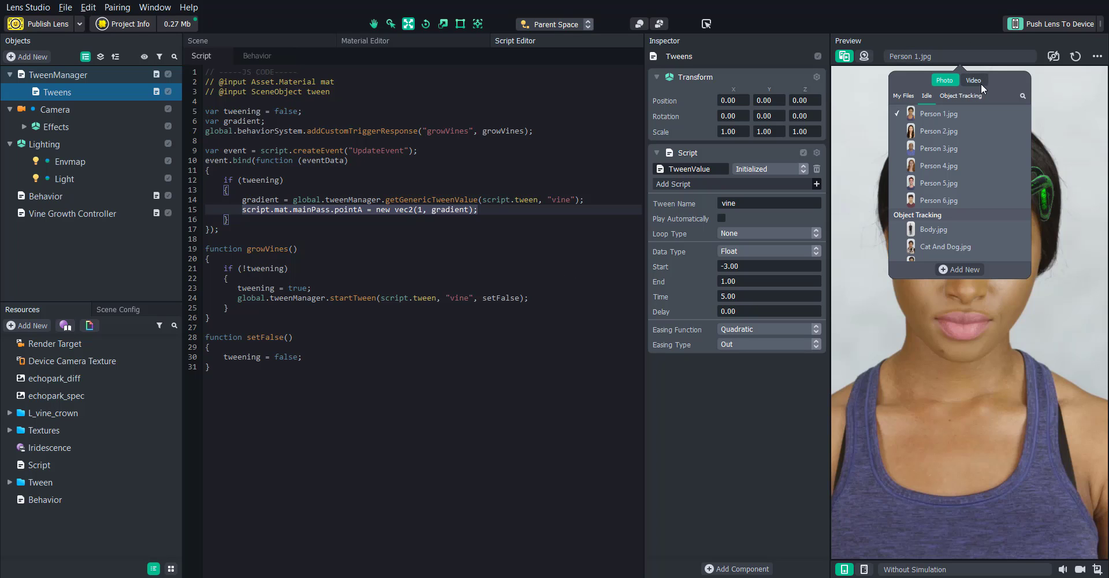
click(980, 83)
click(999, 96)
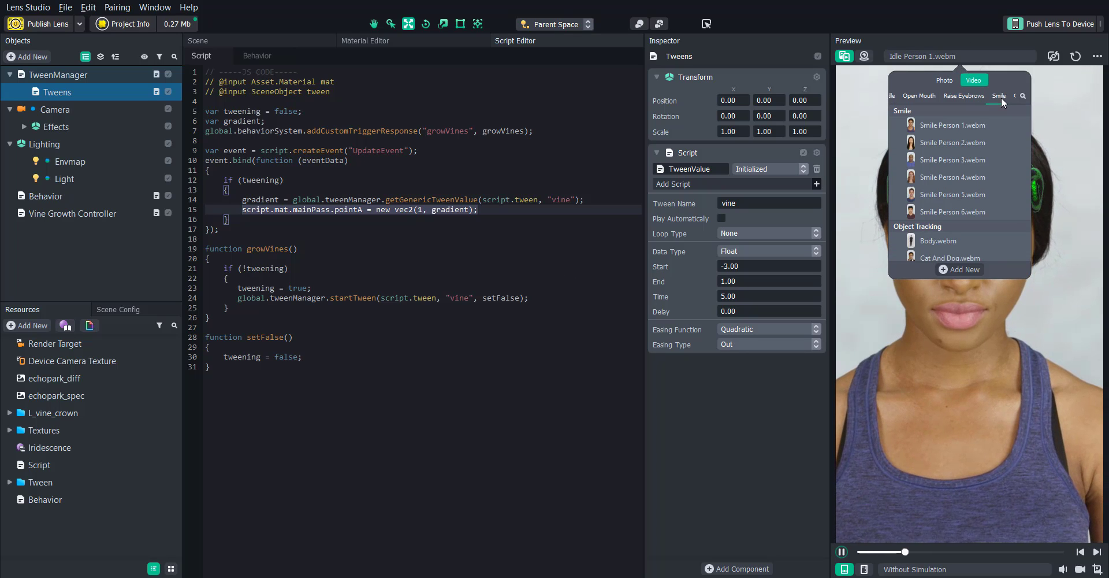
click(939, 128)
click(469, 247)
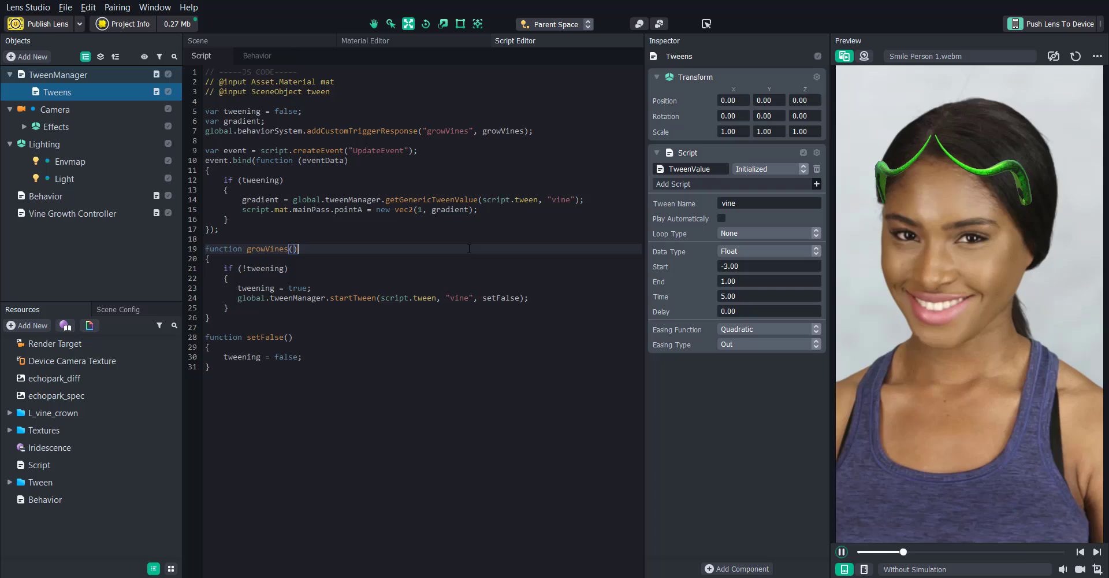
- Set the first vec2 argument in the pointA line to 0
click(423, 209)
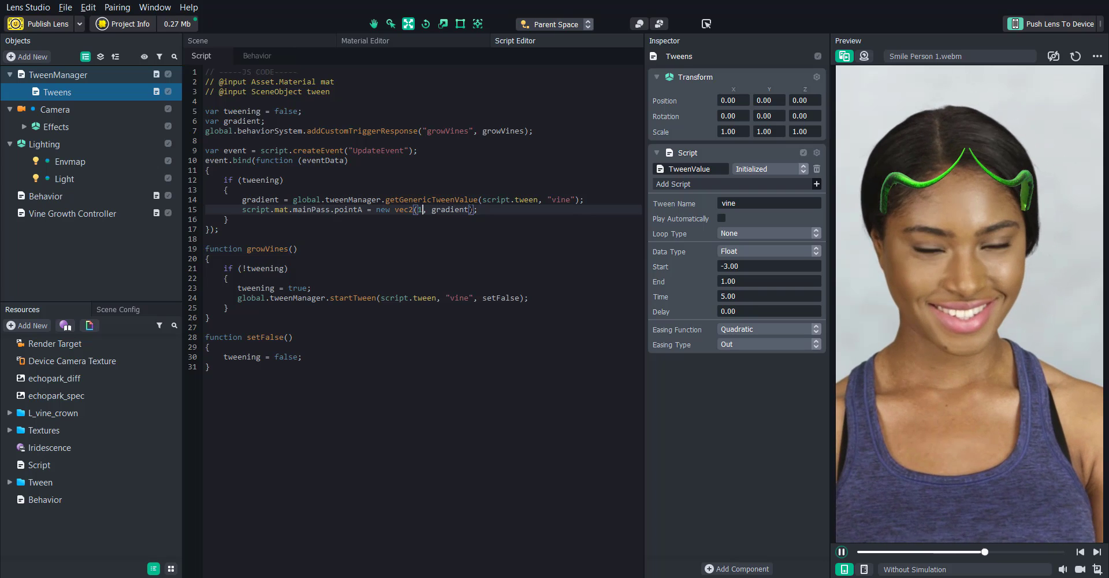
key(BackSpace)
text(0)
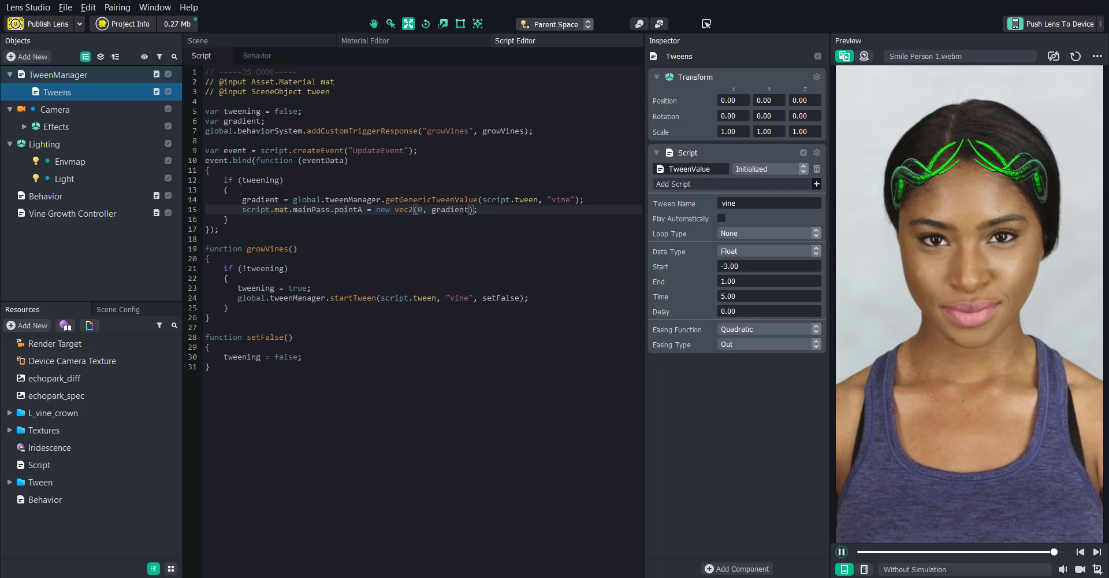
- Copy the pointA assignment from the update event and paste it on a new line below var gradient;
drag(477, 209, 242, 209)
right_click(257, 206)
click(281, 258)
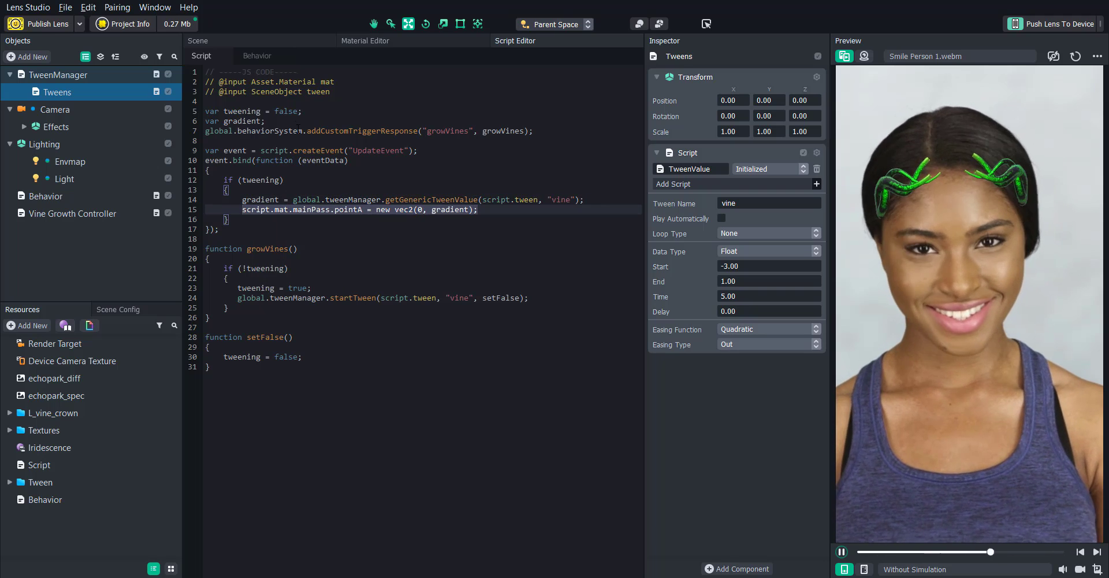
click(297, 121)
key(Return)
key(ctrl+v)
- Replace gradient in the pasted pointA line with -3 and restart the lens preview
click(404, 131)
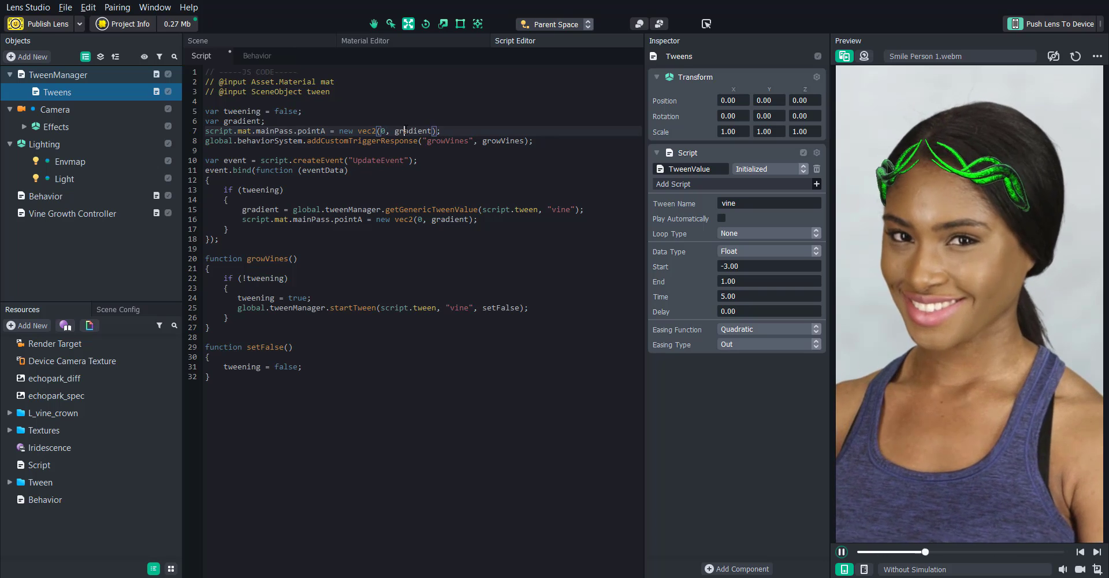
double_click(411, 131)
text(-3)
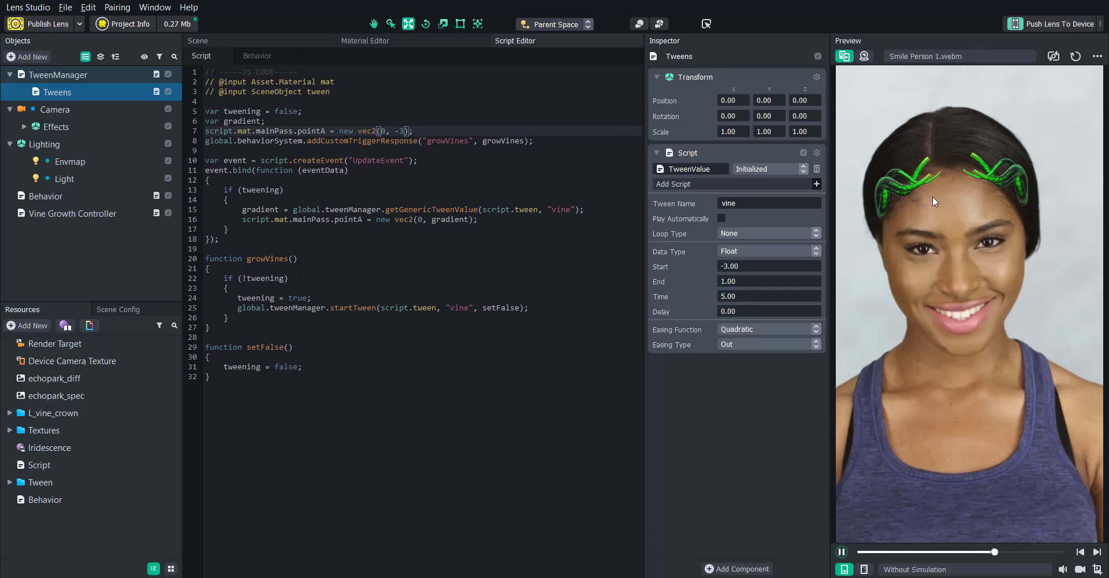
click(1074, 56)
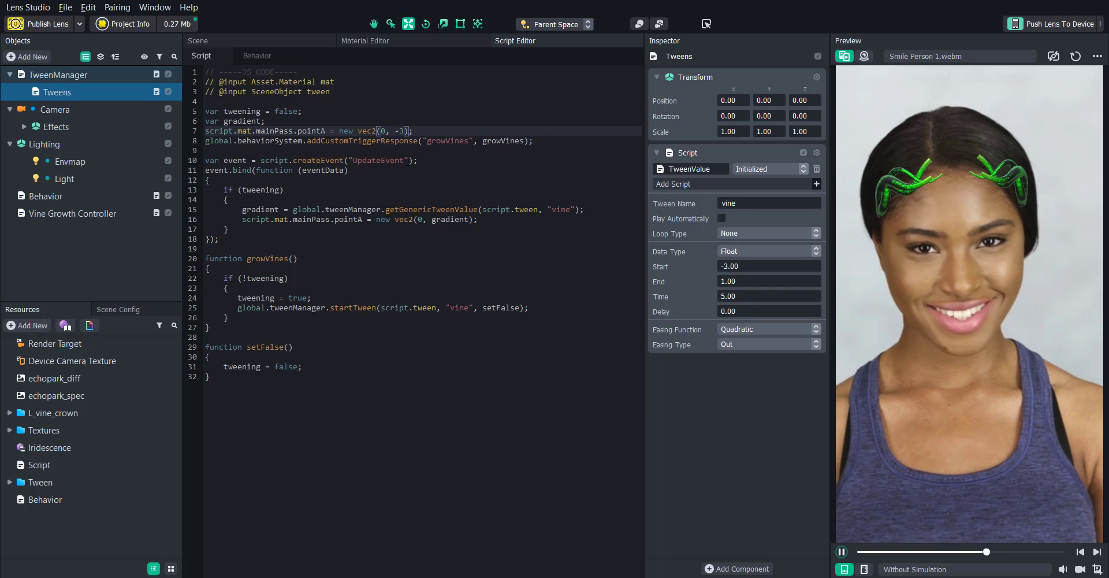
- Set the Allow option of the Behavior object's Smile Started trigger to Once
click(87, 198)
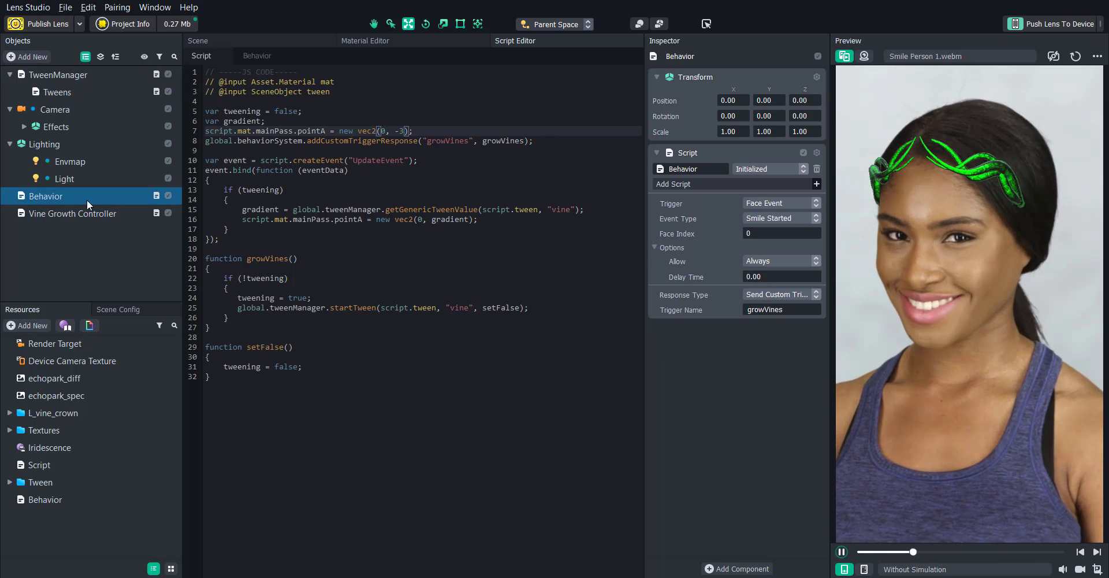
click(774, 261)
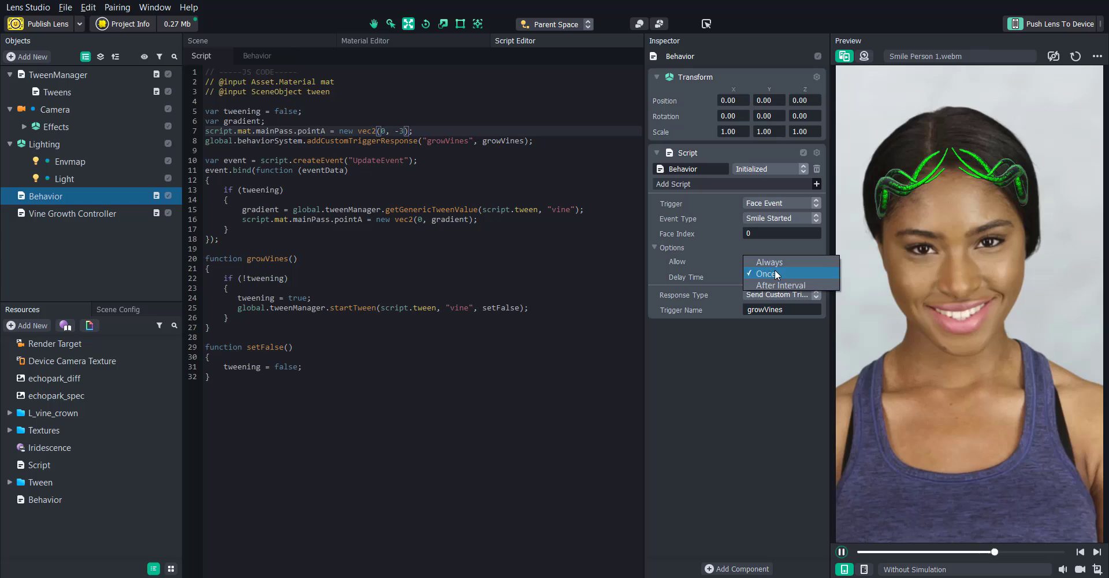
click(771, 274)
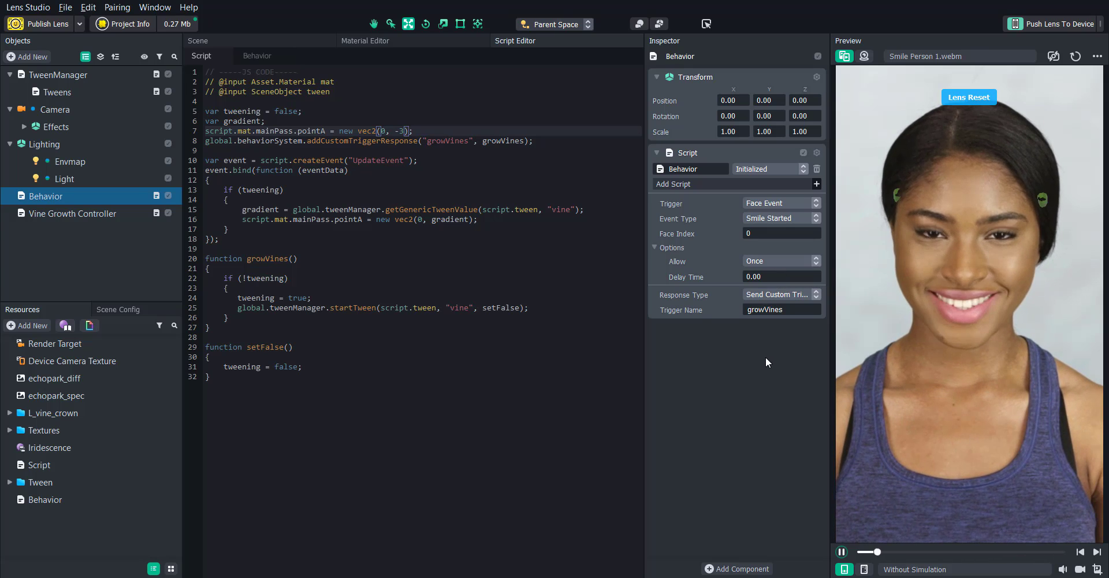